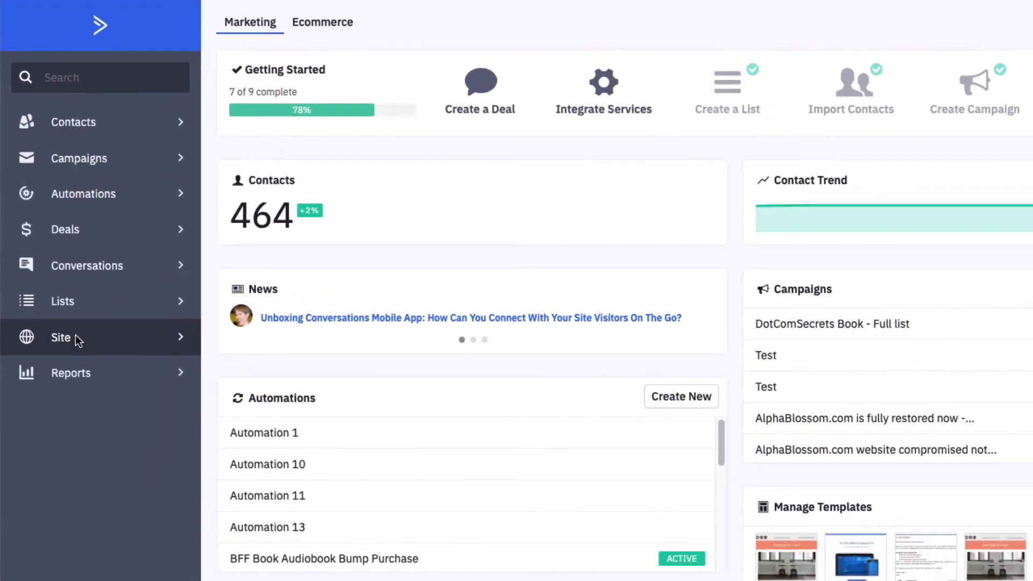
Start a new form in the site's Forms section and name it LL Form.
left_click(75, 337)
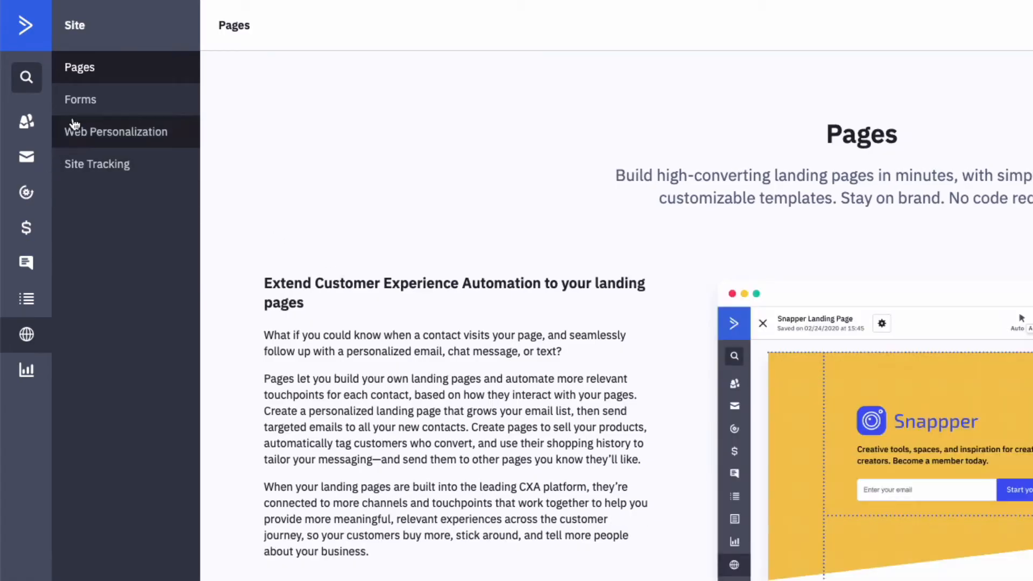
left_click(81, 102)
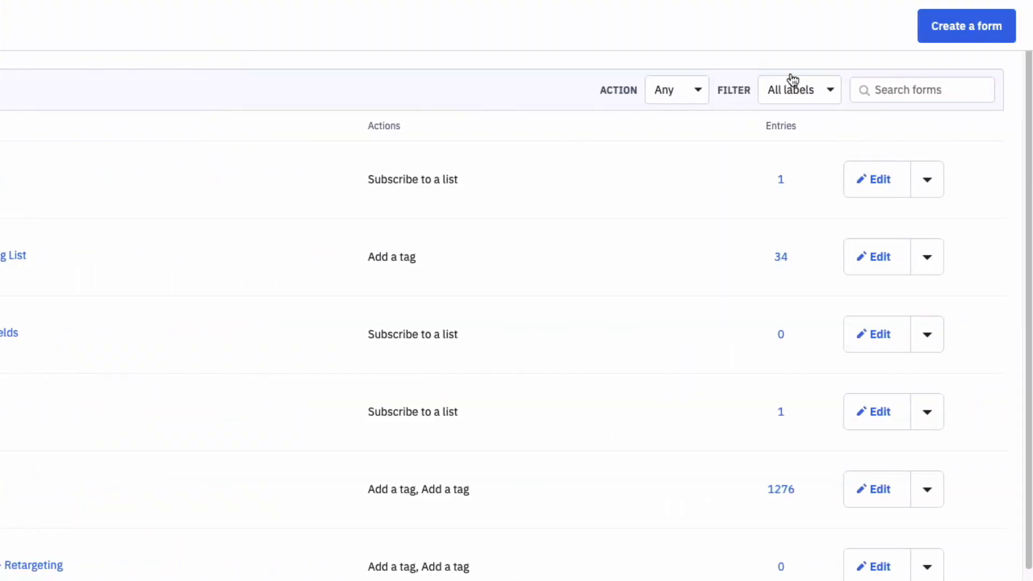
left_click(974, 30)
left_click(158, 145)
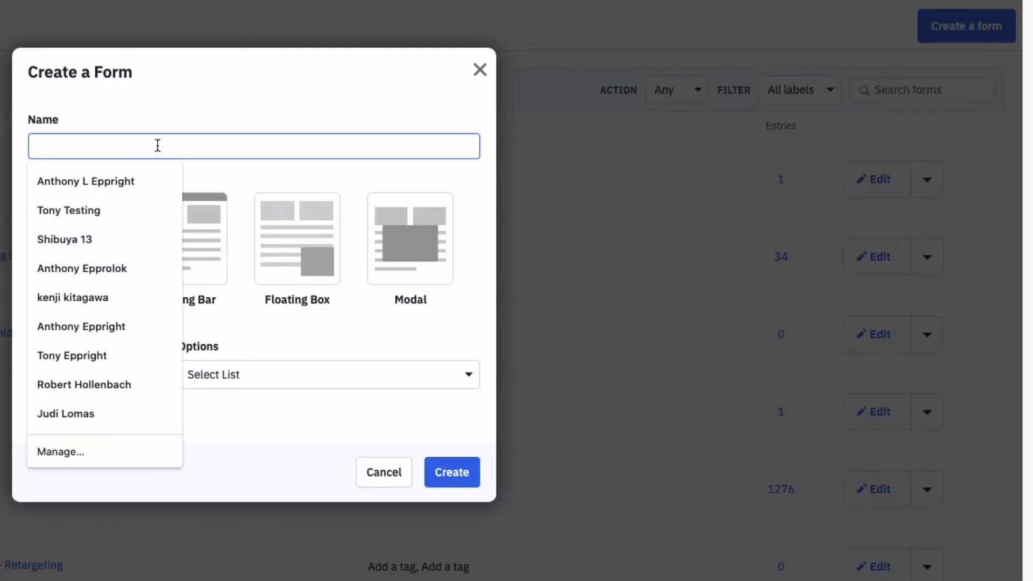
type("LL Form")
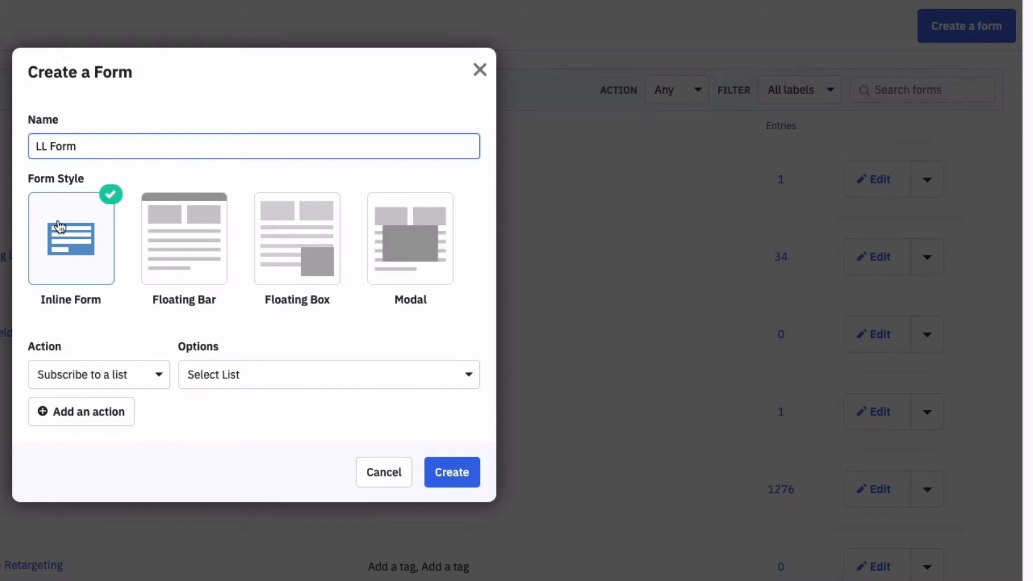
Set the form's subscription action to the test list directly below FFF - CF FastTrack Gauge Interest.
left_click(239, 384)
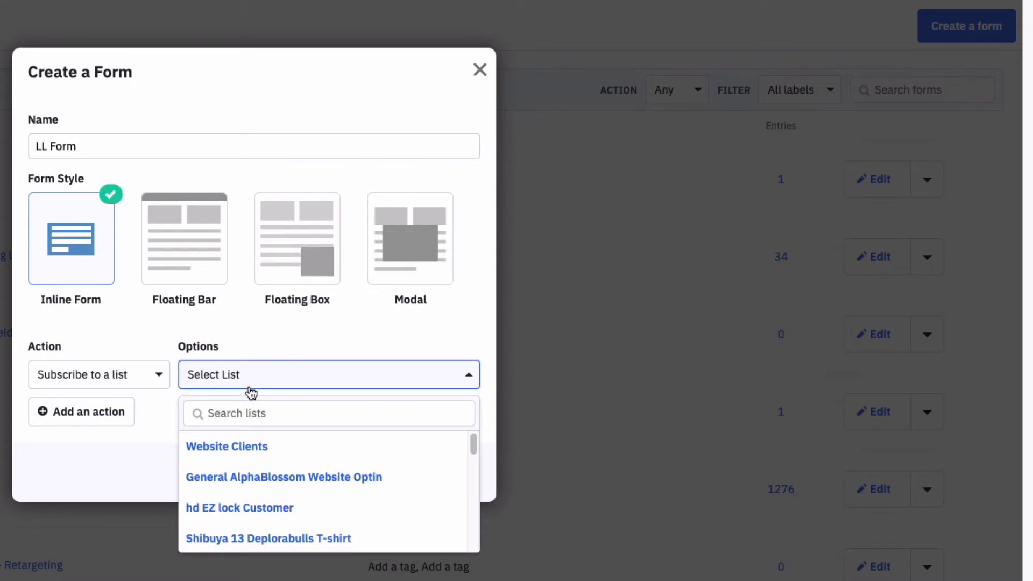
scroll(254, 440, "down", 1)
scroll(254, 440, "down", 5)
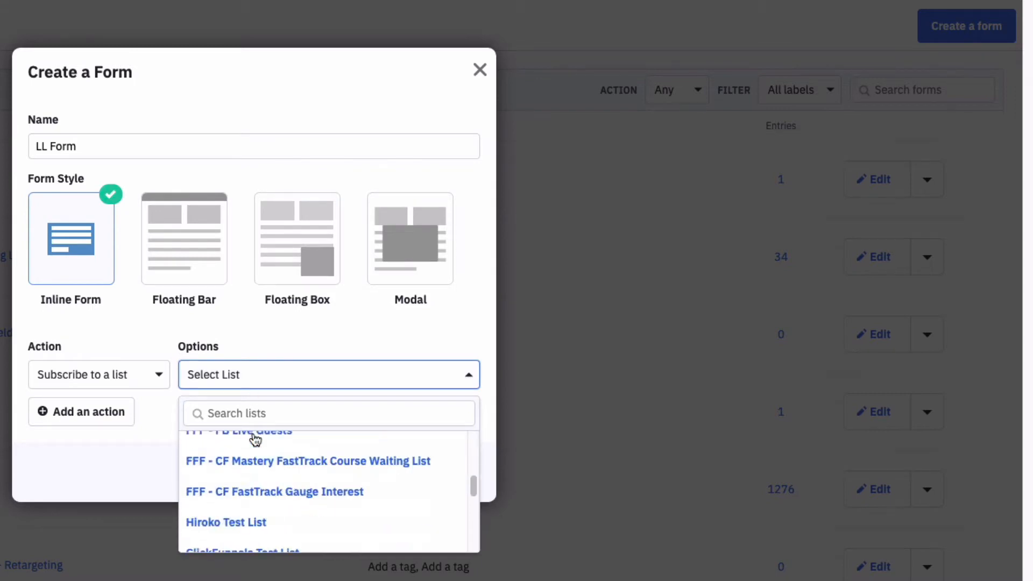
left_click(267, 498)
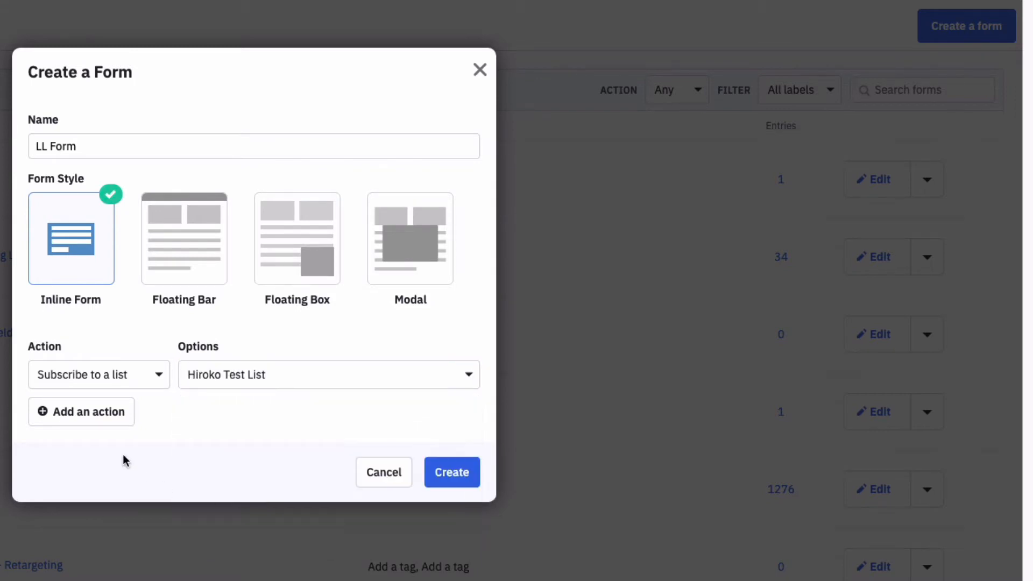
Add a second form action that adds the tag LL Test, and create the inline form.
left_click(92, 414)
left_click(222, 410)
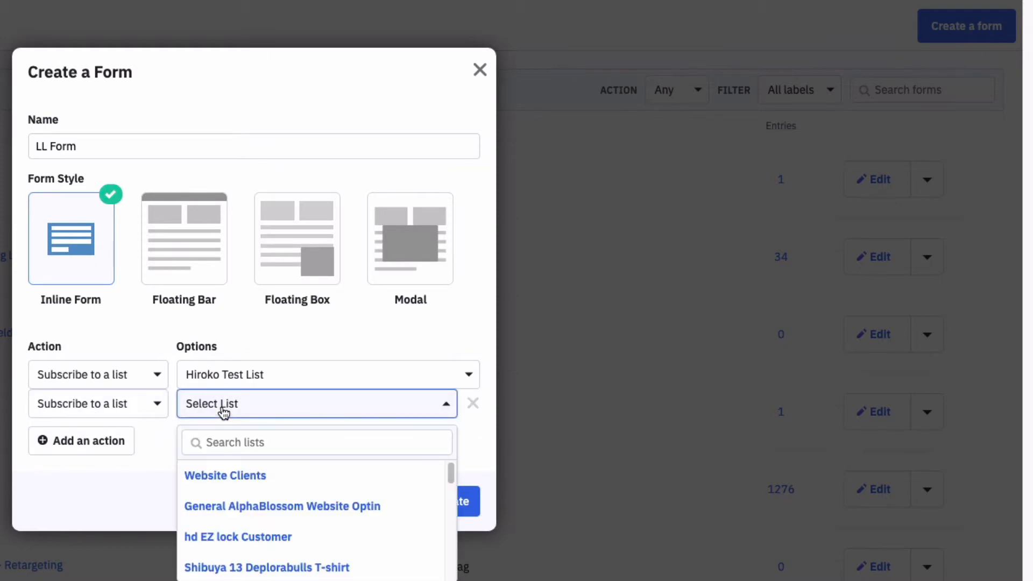
left_click(156, 407)
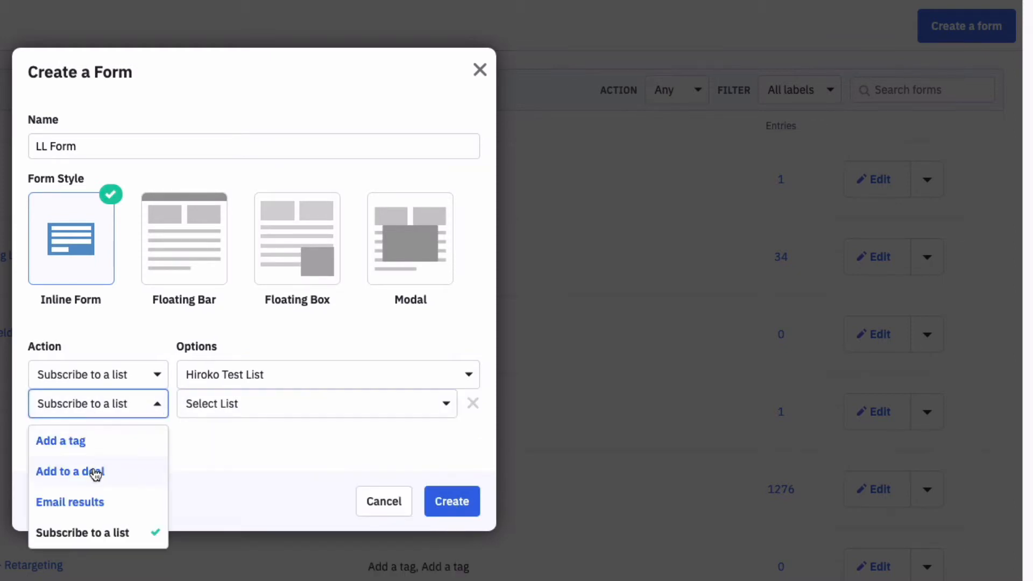
left_click(82, 443)
left_click(237, 404)
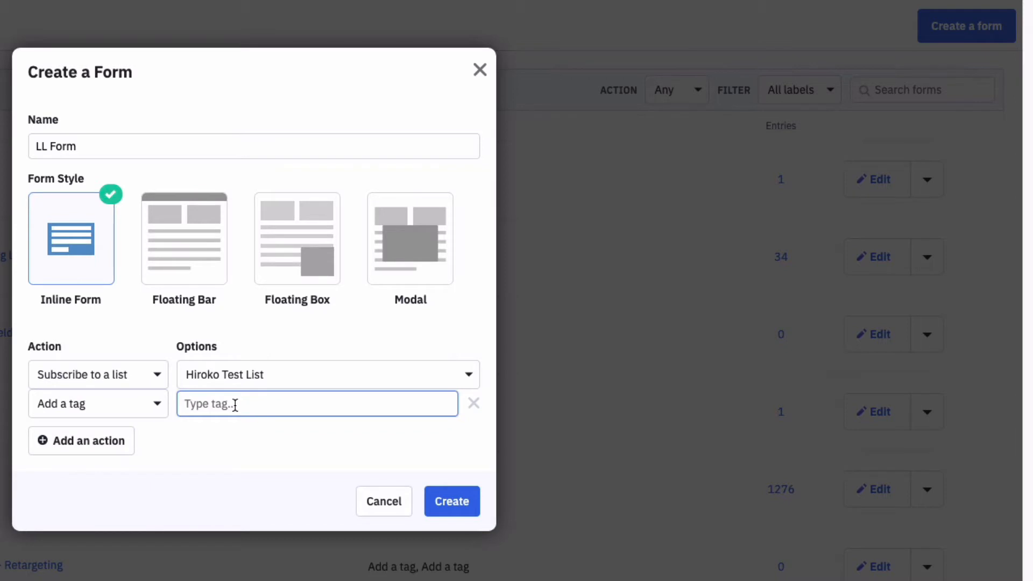
type("LL Test")
left_click(132, 410)
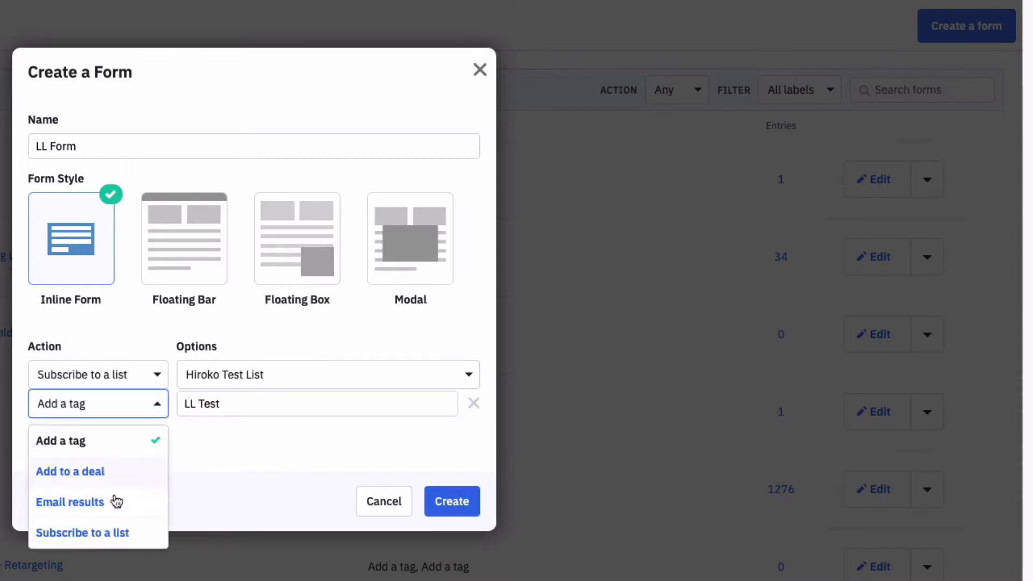
left_click(215, 471)
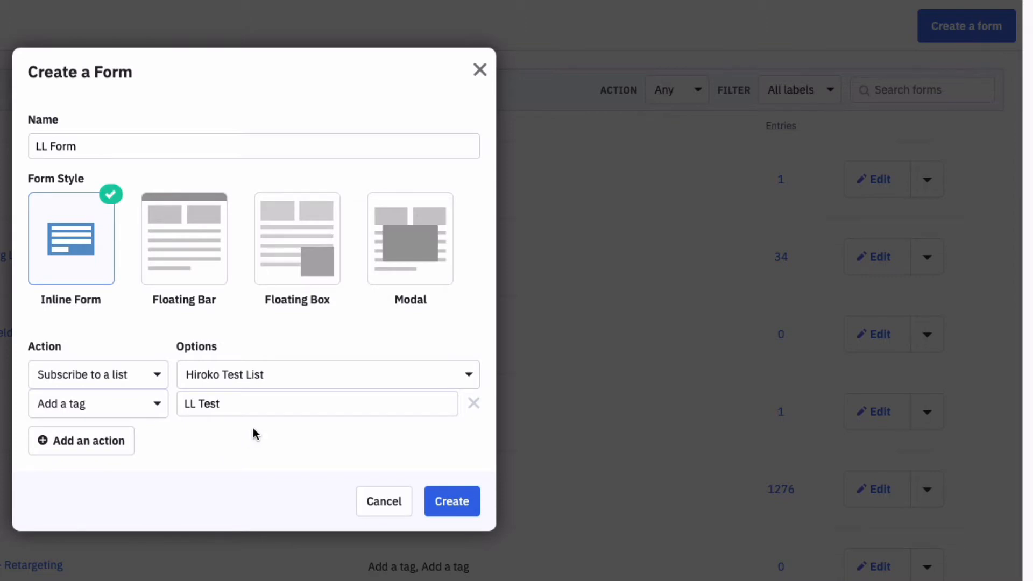
left_click(442, 501)
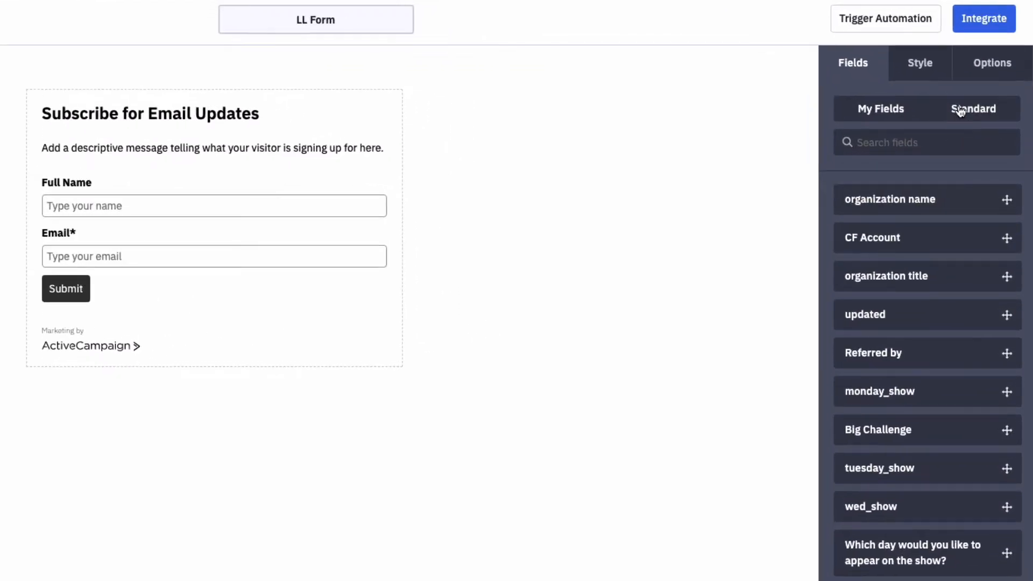
Replace the form's Full Name field with the standard First Name field.
left_click(960, 110)
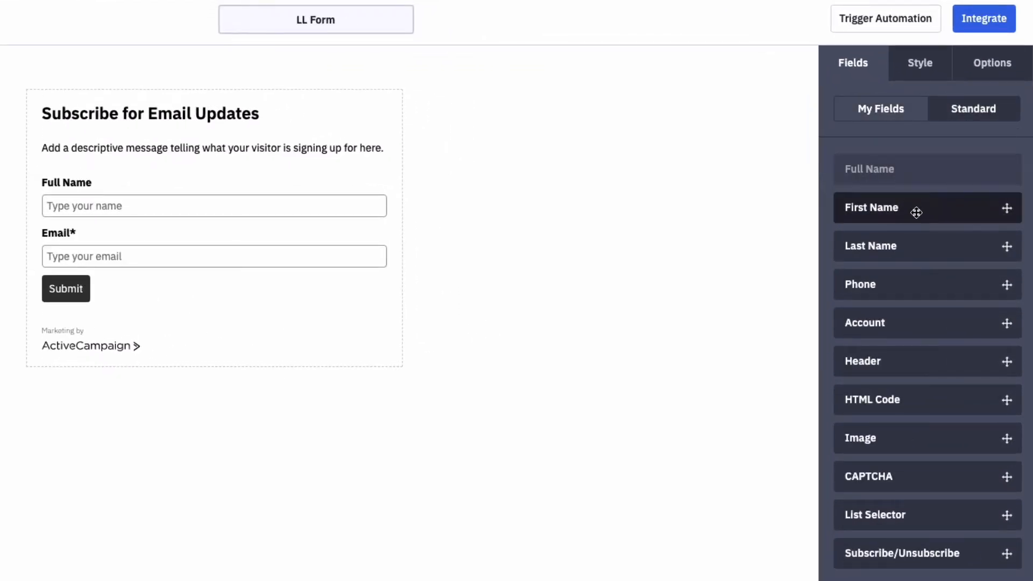
left_click_drag(915, 209, 256, 200)
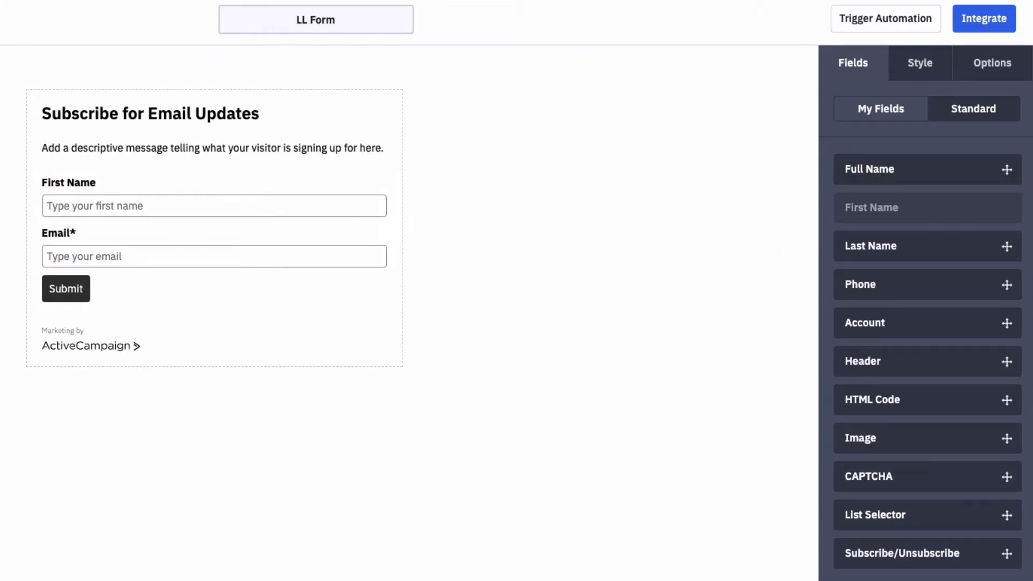
Switch to GrooveFunnels and copy the Thank you page's URL from its publish settings.
left_click(899, 30)
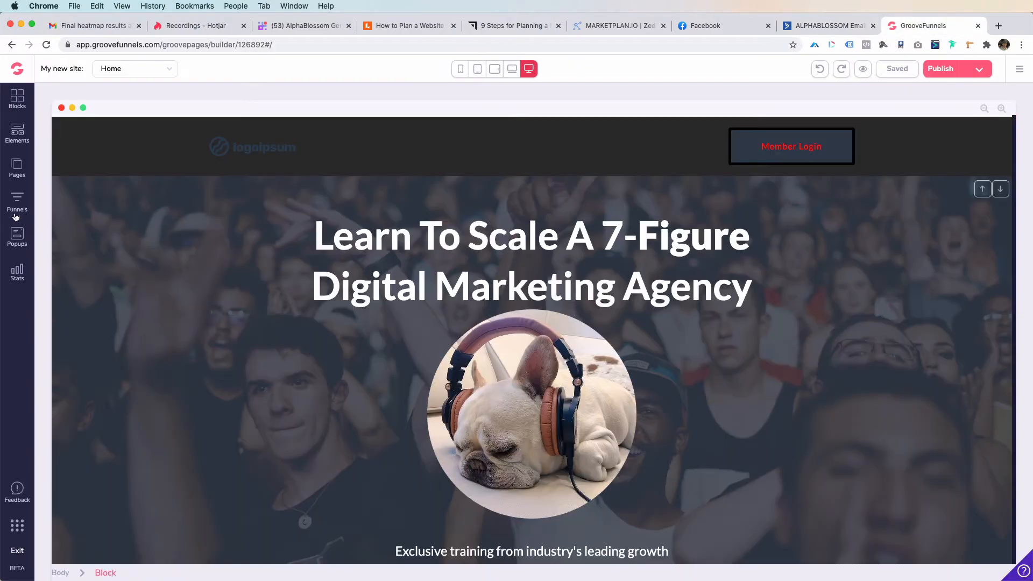
left_click(18, 171)
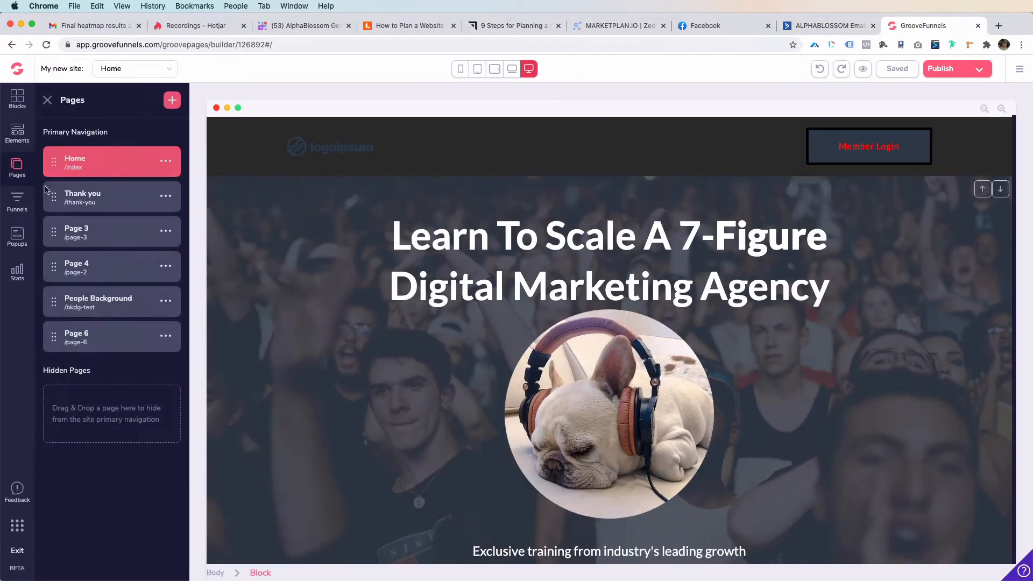
left_click(99, 192)
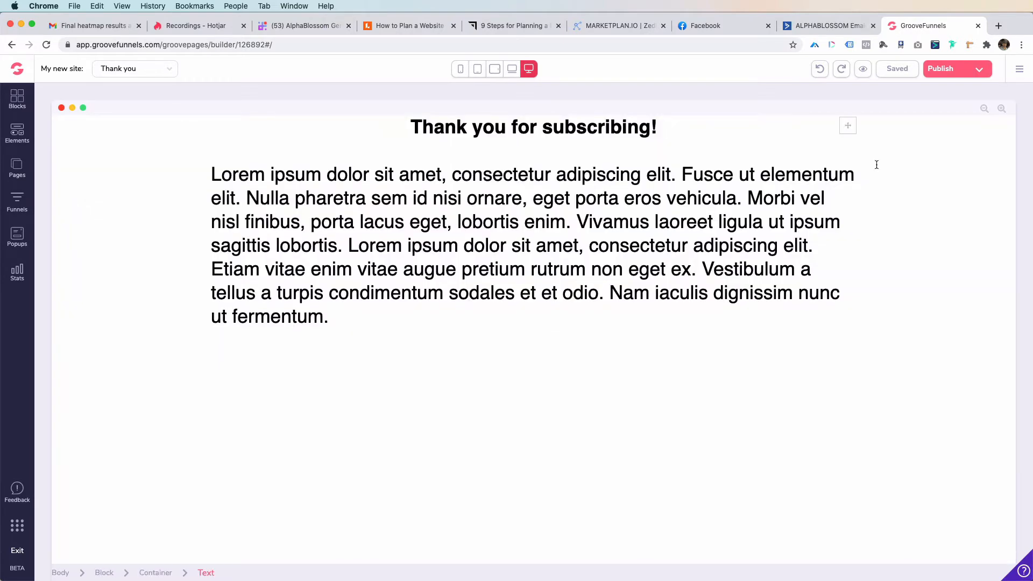
left_click(976, 77)
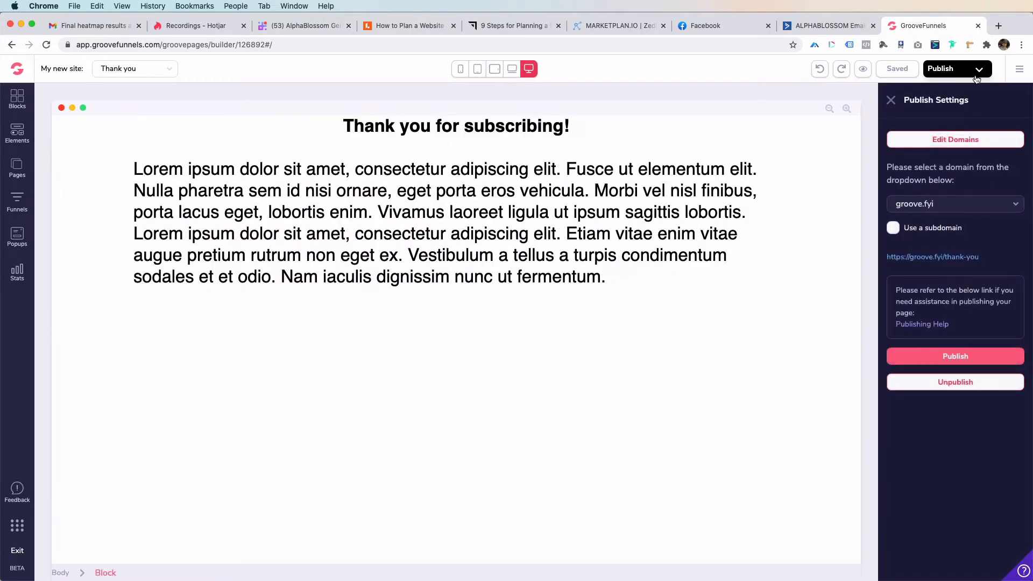
right_click(940, 261)
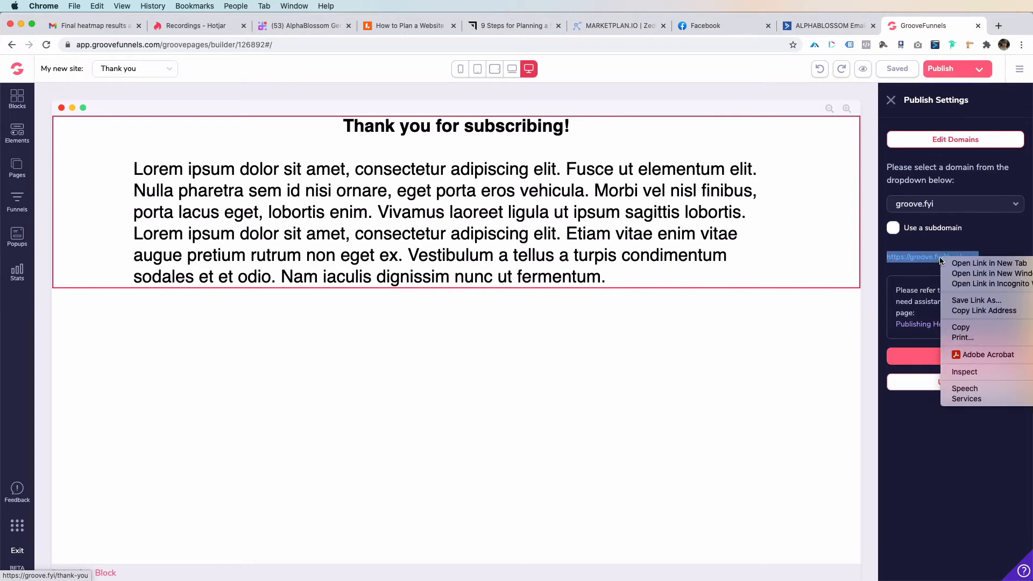
left_click(961, 326)
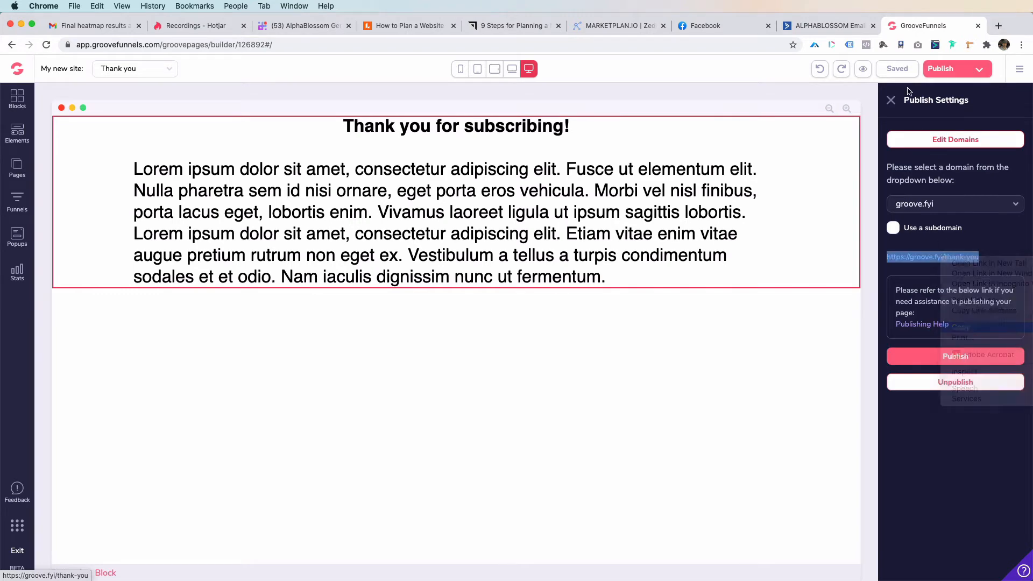
left_click(836, 27)
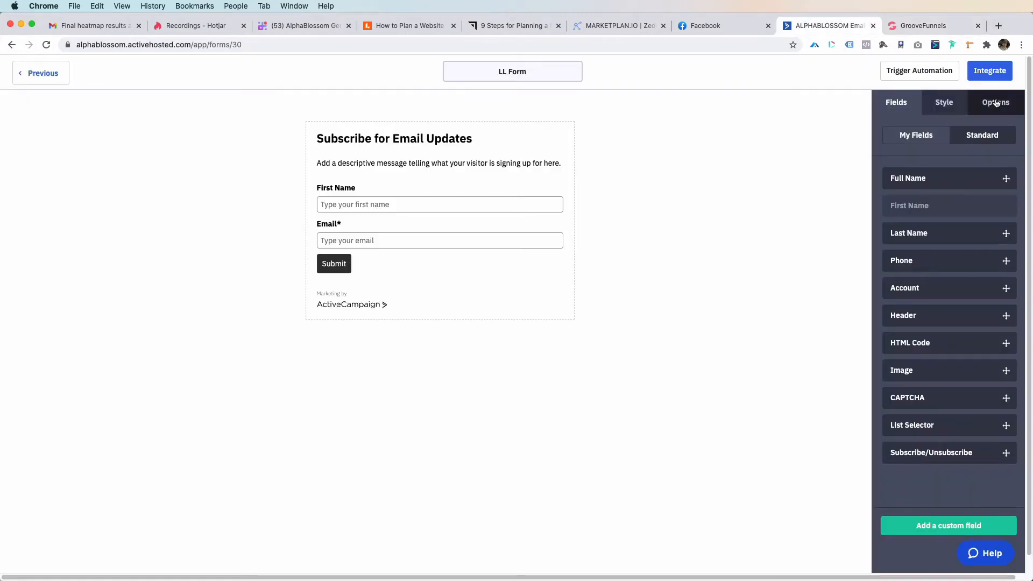
left_click(995, 102)
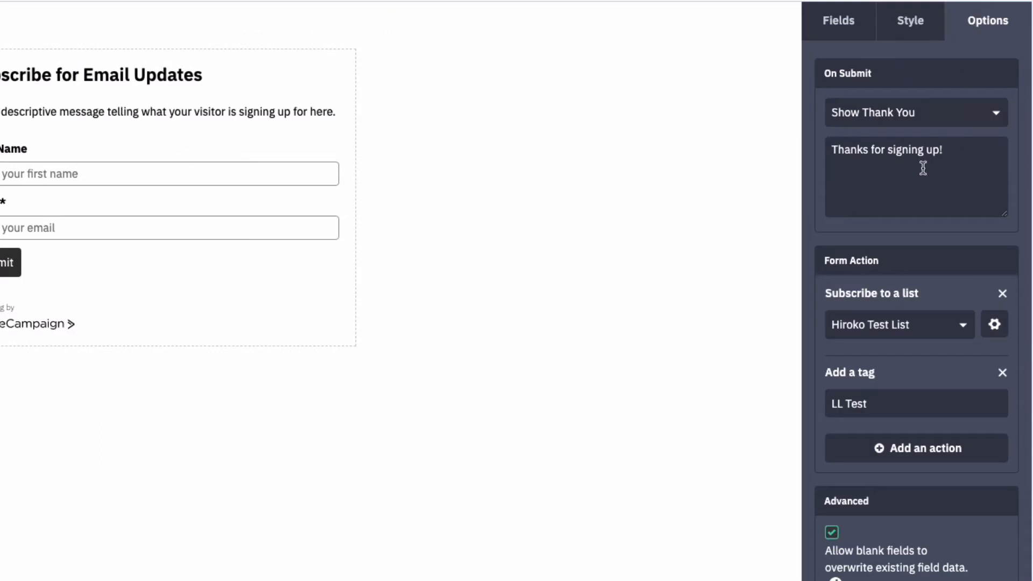
left_click(885, 114)
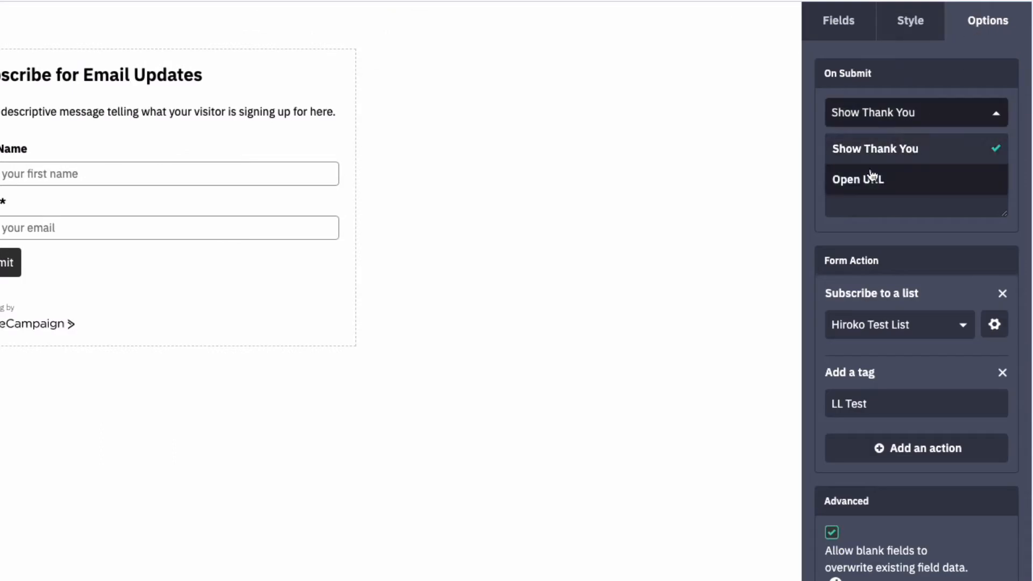
left_click(871, 182)
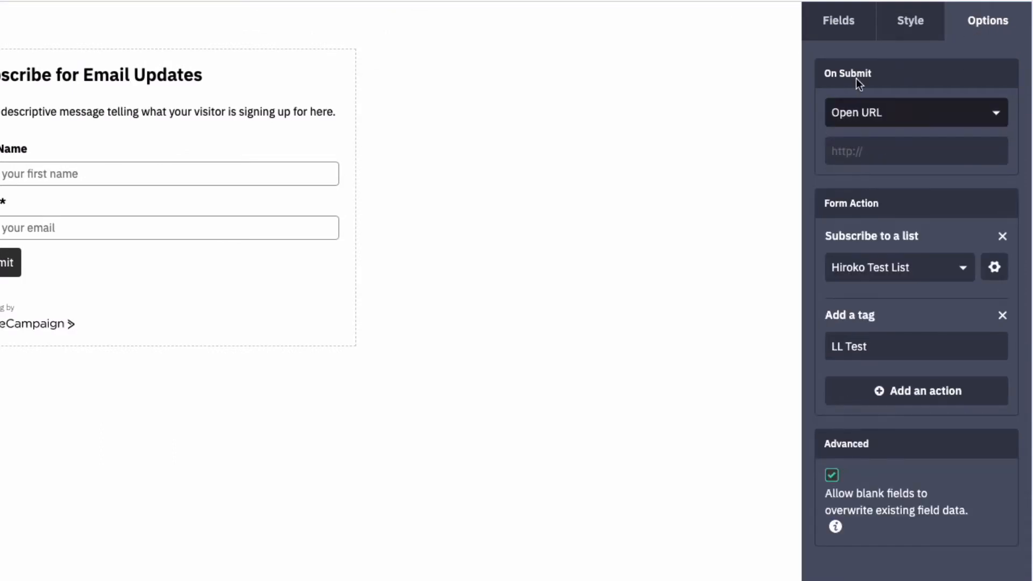
left_click(883, 142)
key("ctrl+v")
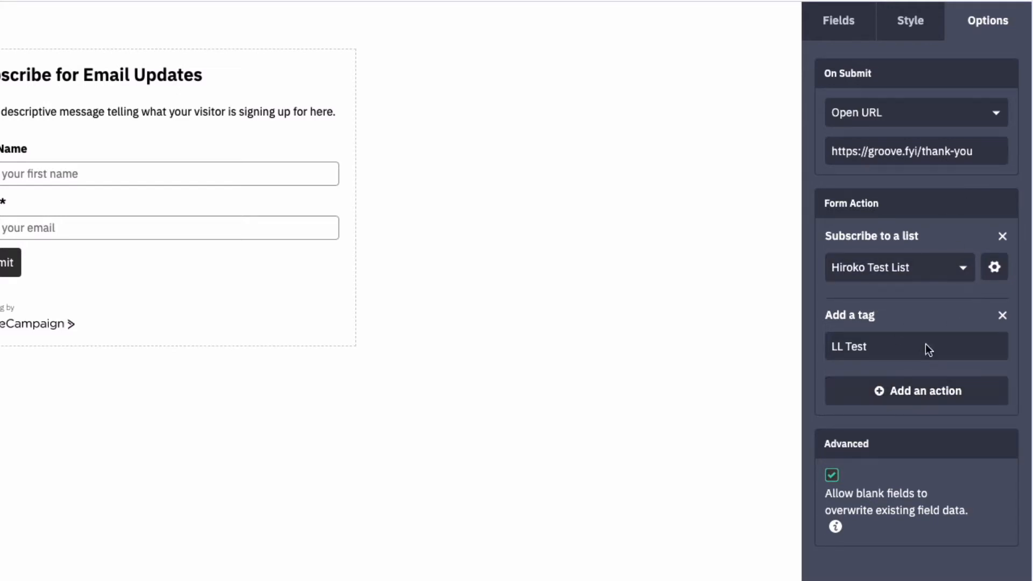
Add a form action for the tag LL Test 2 and disallow blank fields from overwriting existing field data.
left_click(923, 394)
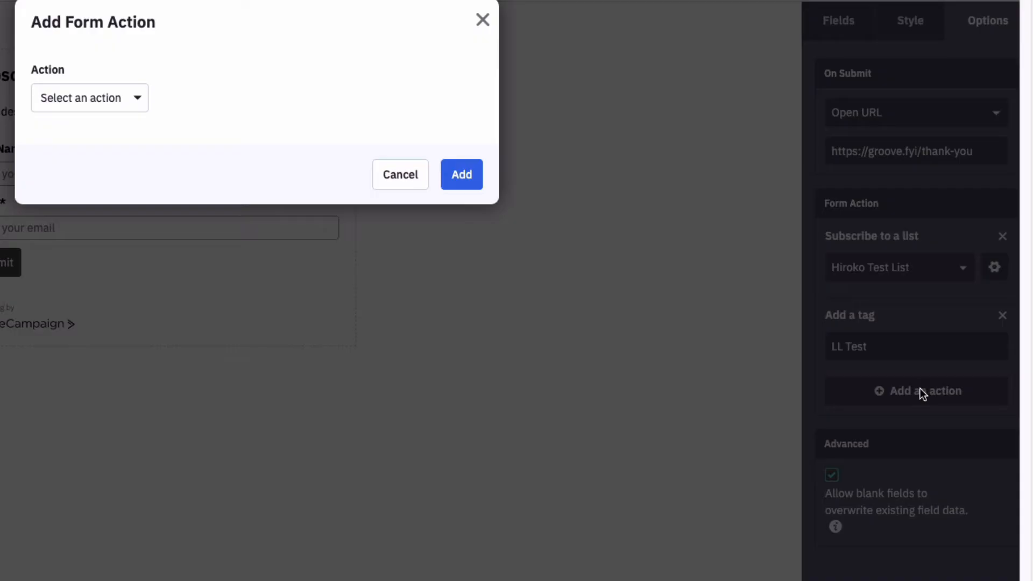
left_click(107, 101)
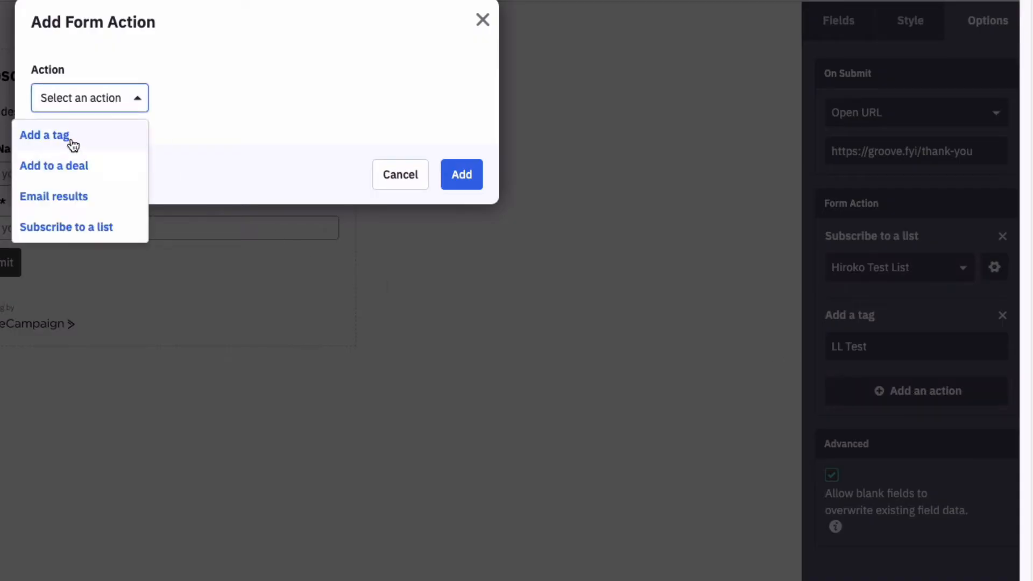
left_click(72, 136)
left_click(309, 178)
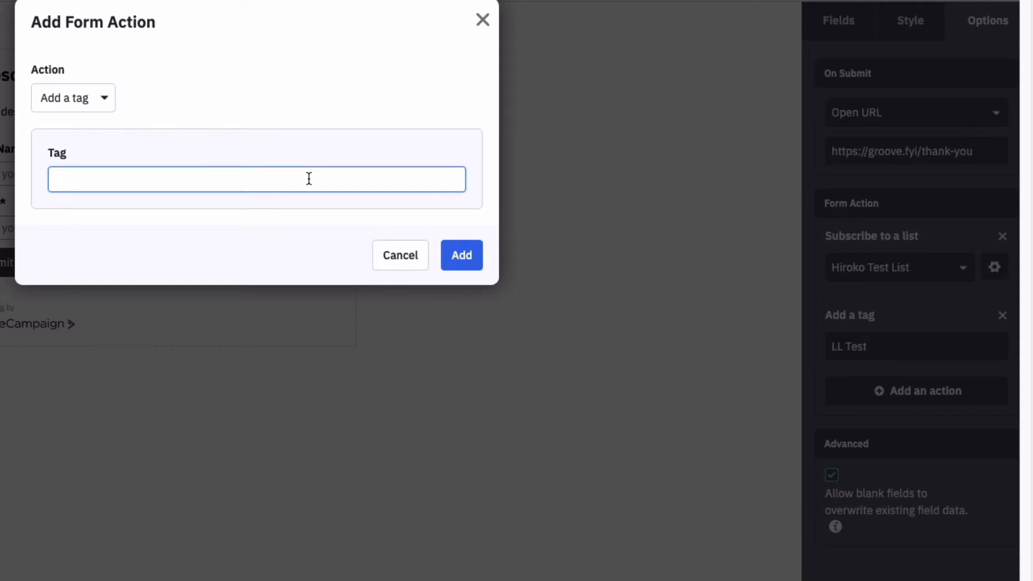
type("LL Test 2")
left_click(461, 265)
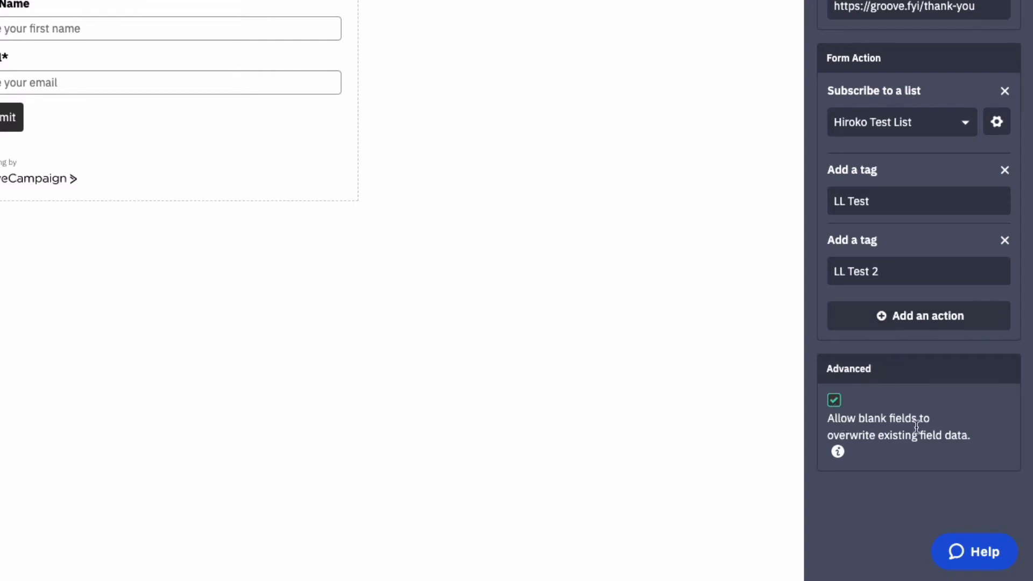
left_click(834, 401)
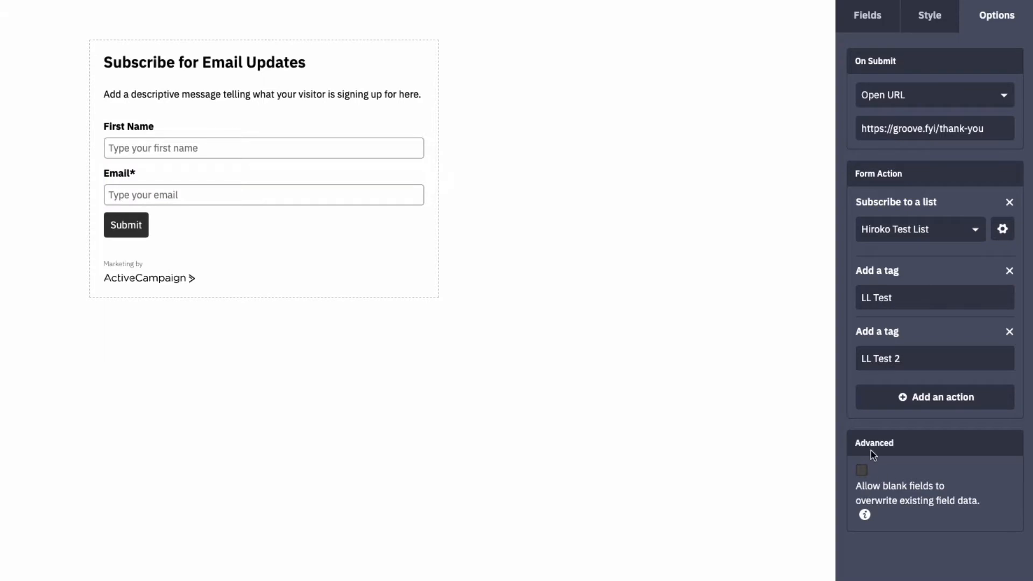
left_click(866, 24)
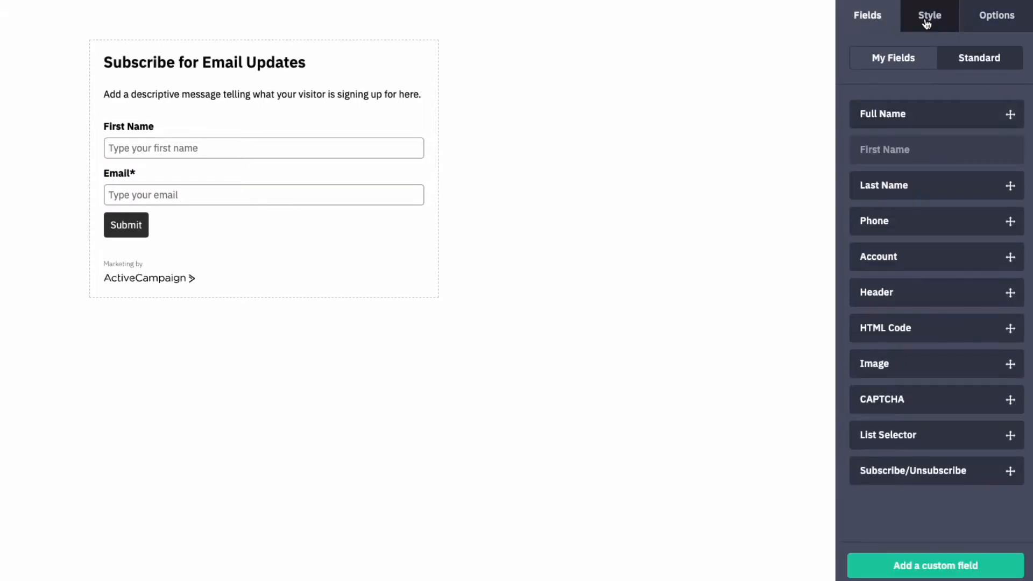
left_click(927, 22)
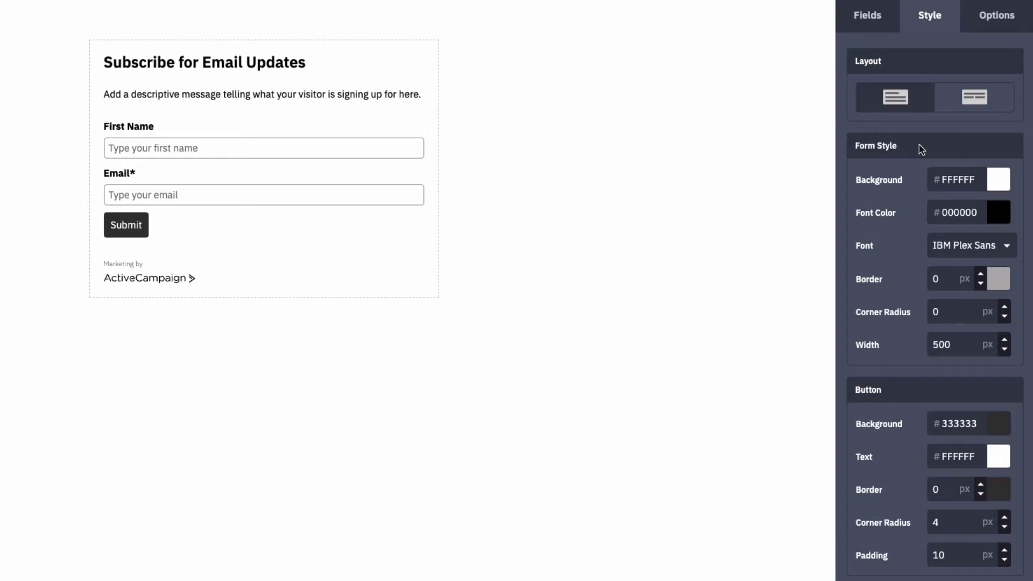
left_click(993, 18)
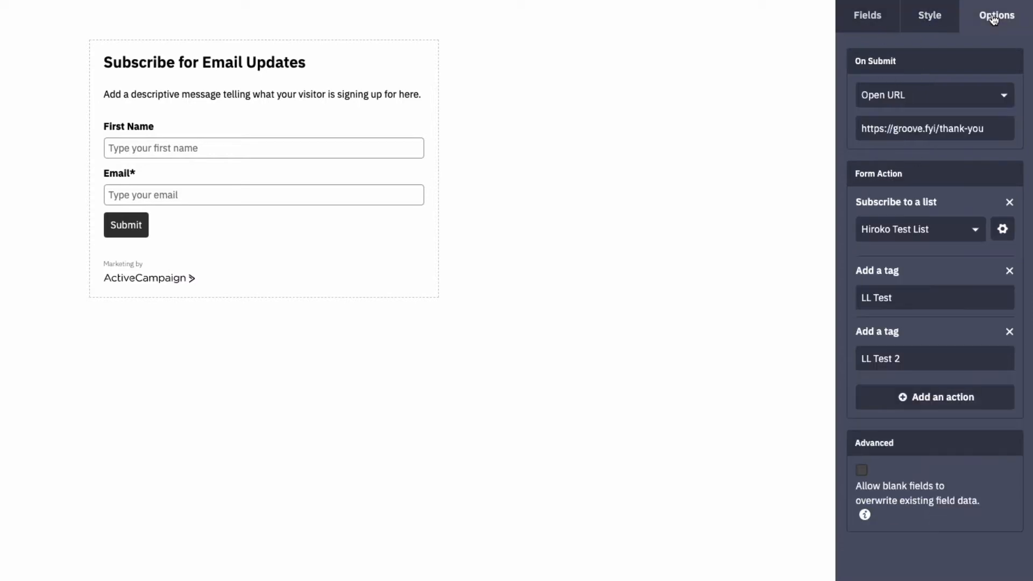
Turn off Opt-in Confirmation for the form's Hiroko Test List subscription action and save it.
left_click(1002, 231)
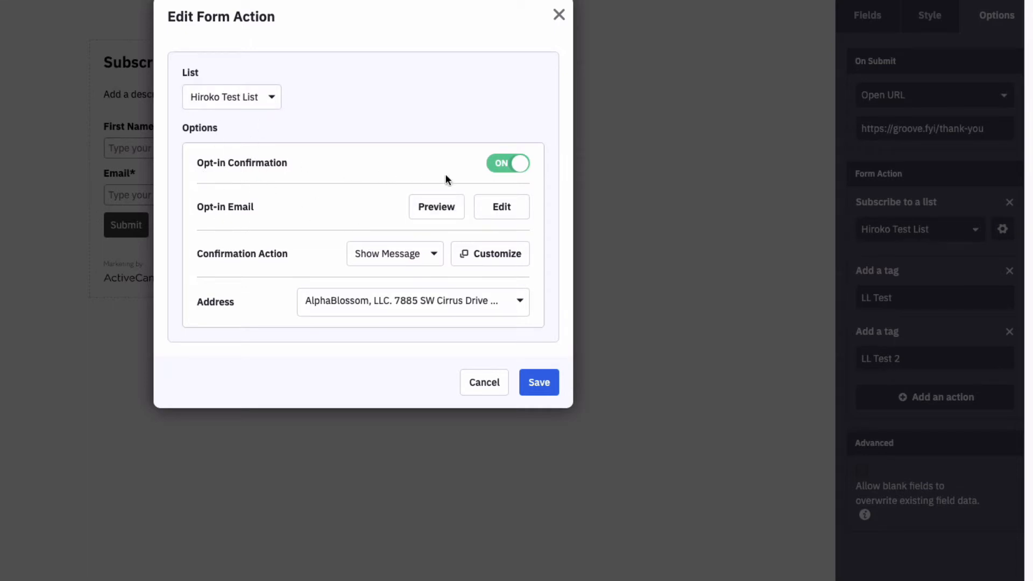
left_click(495, 167)
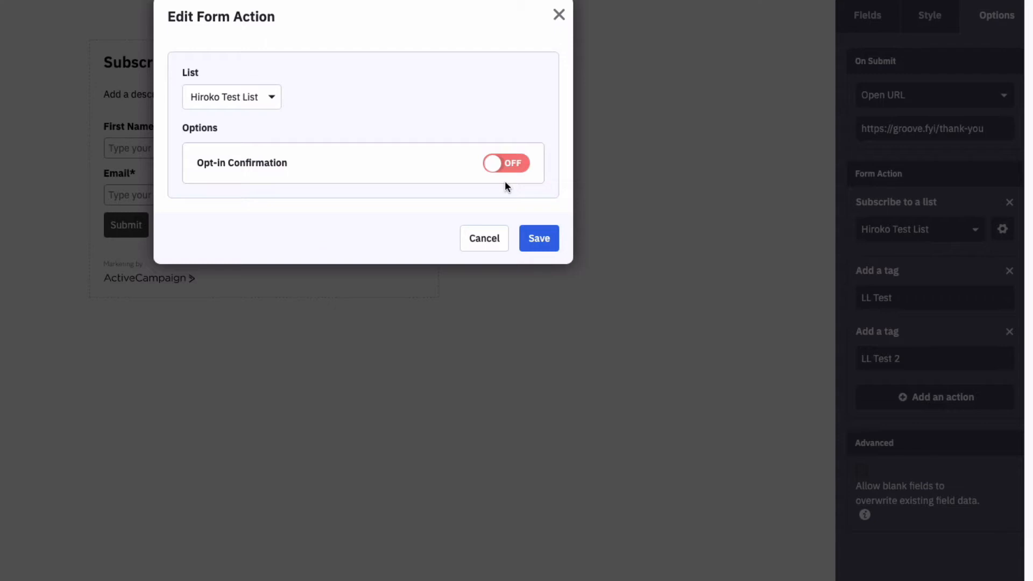
left_click(539, 239)
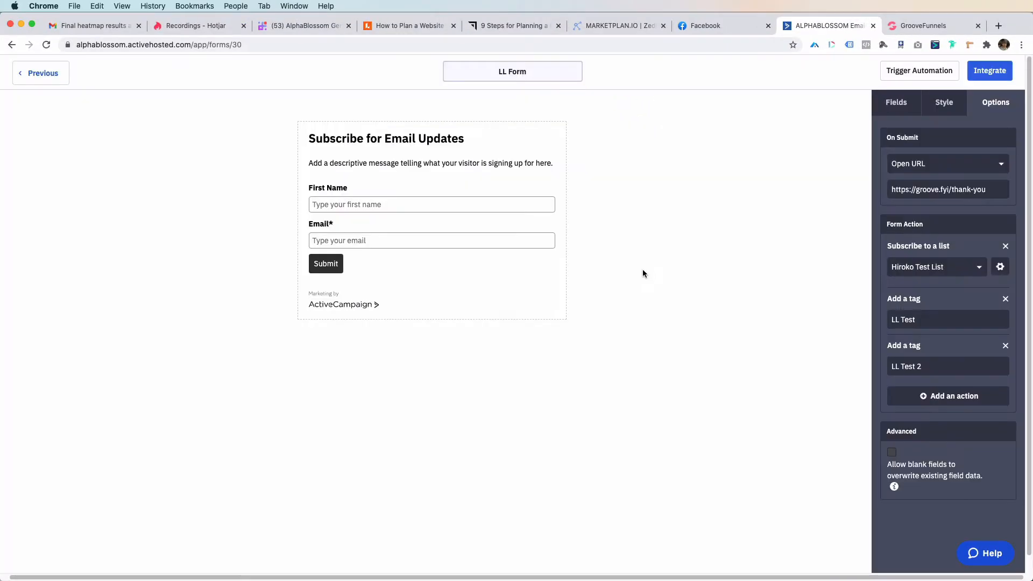
Open LL Form's integration options and copy its entire Full Embed code.
left_click(990, 71)
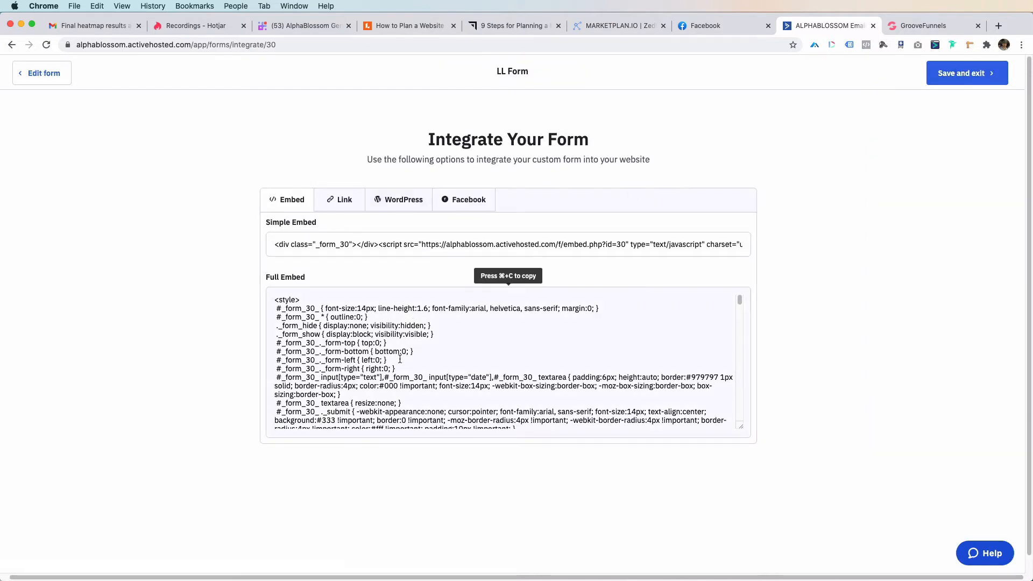
left_click(346, 381)
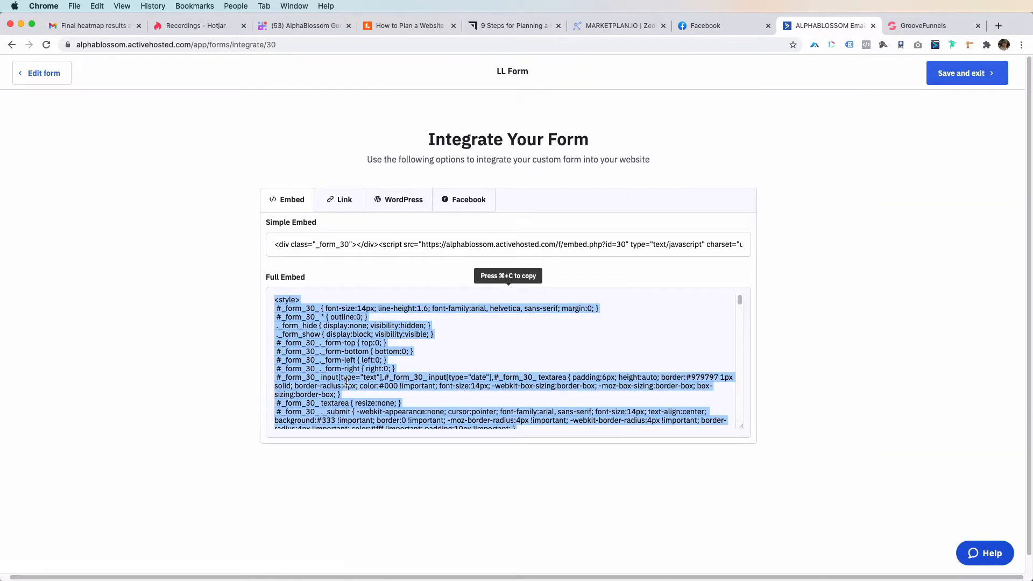
key("super+c")
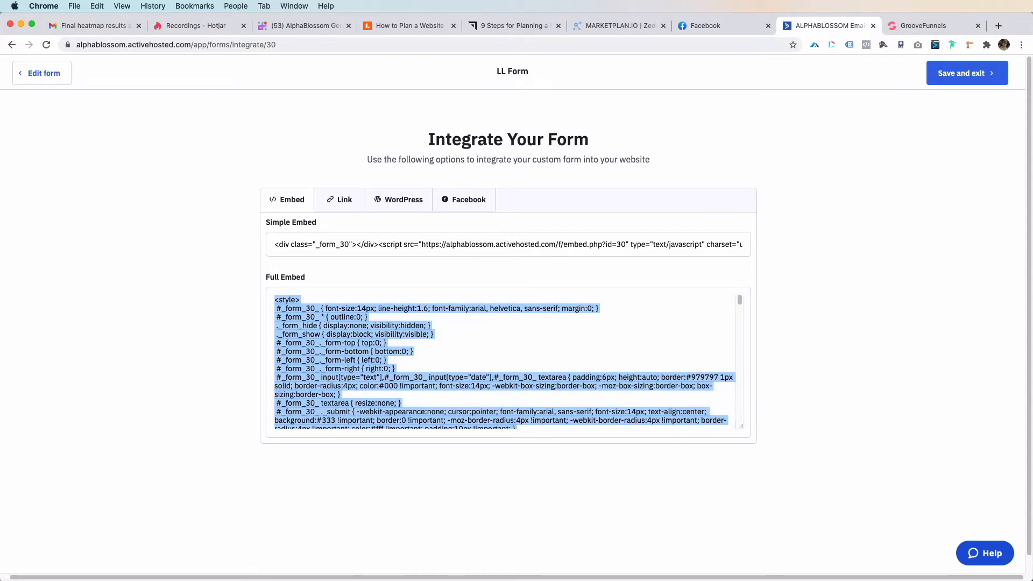
Switch to Sublime Text, paste the embed code into the untitled file and set the syntax to HTML.
key("super+Tab")
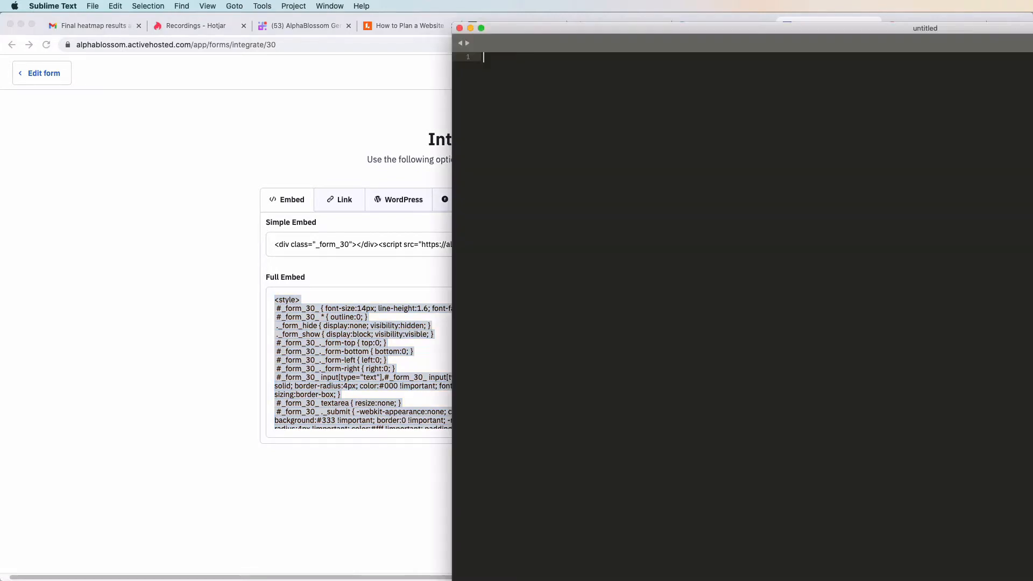
left_click_drag(665, 27, 214, 21)
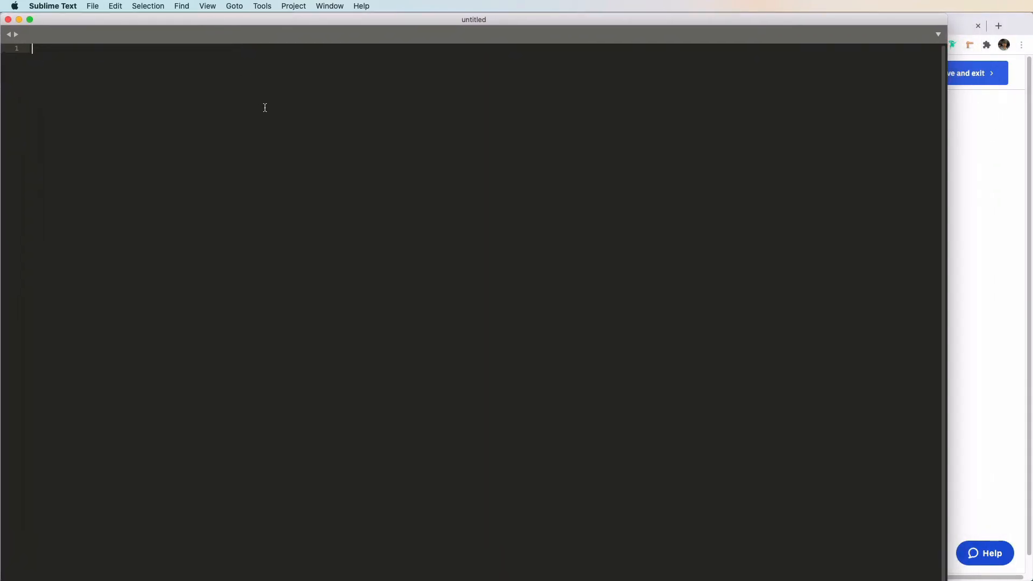
key("super+v")
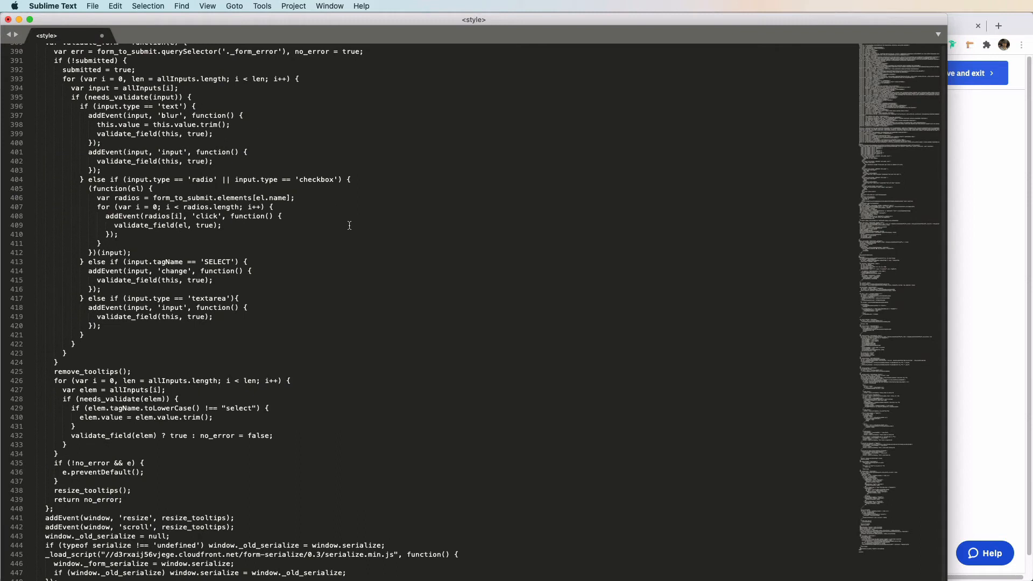
key("super+shift+p")
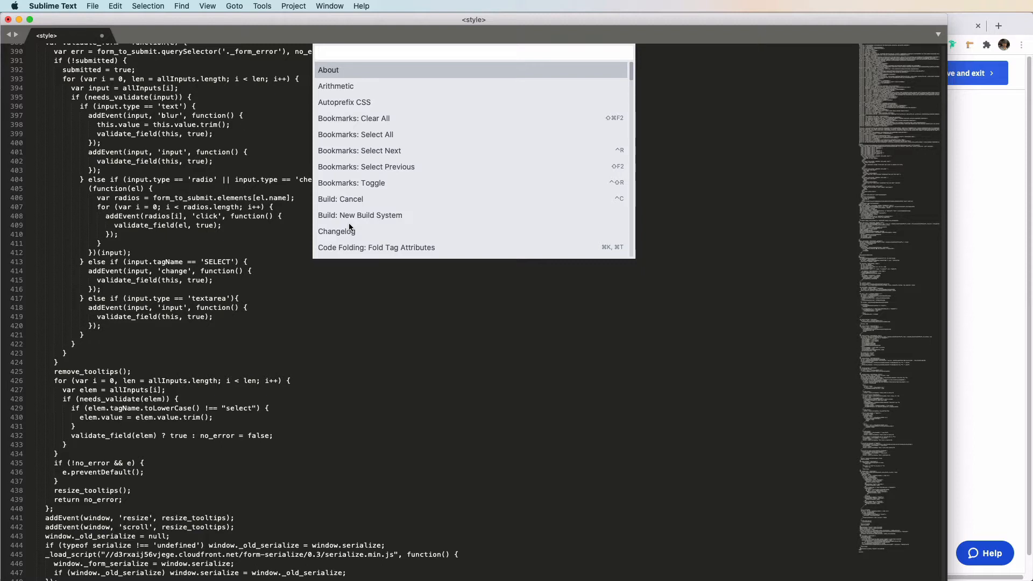
type("html")
key("Return")
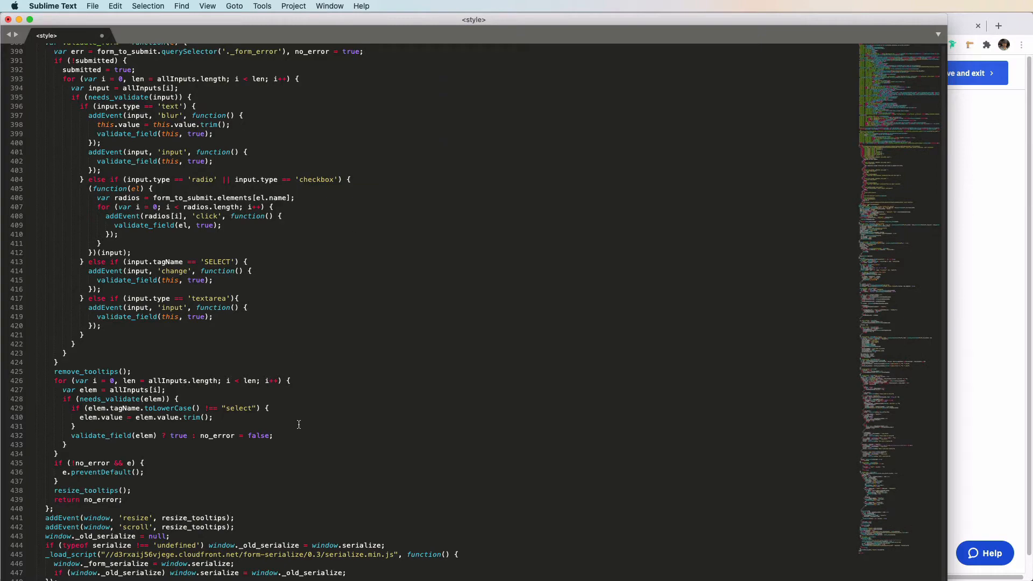
Insert a blank line between the last hidden input, named v, and the _form-content div.
scroll(294, 416, "up", 10)
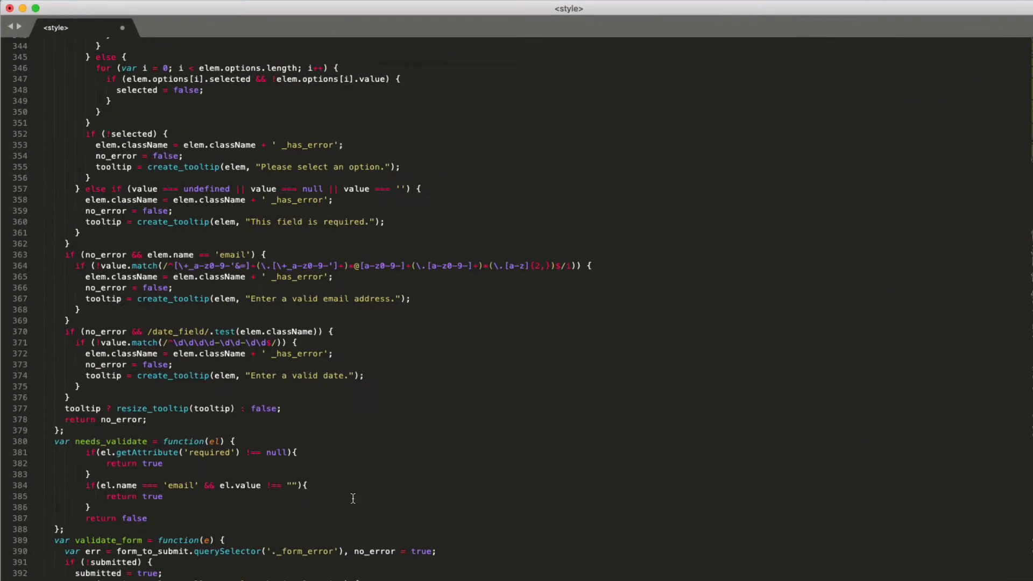
scroll(517, 304, "up", 20)
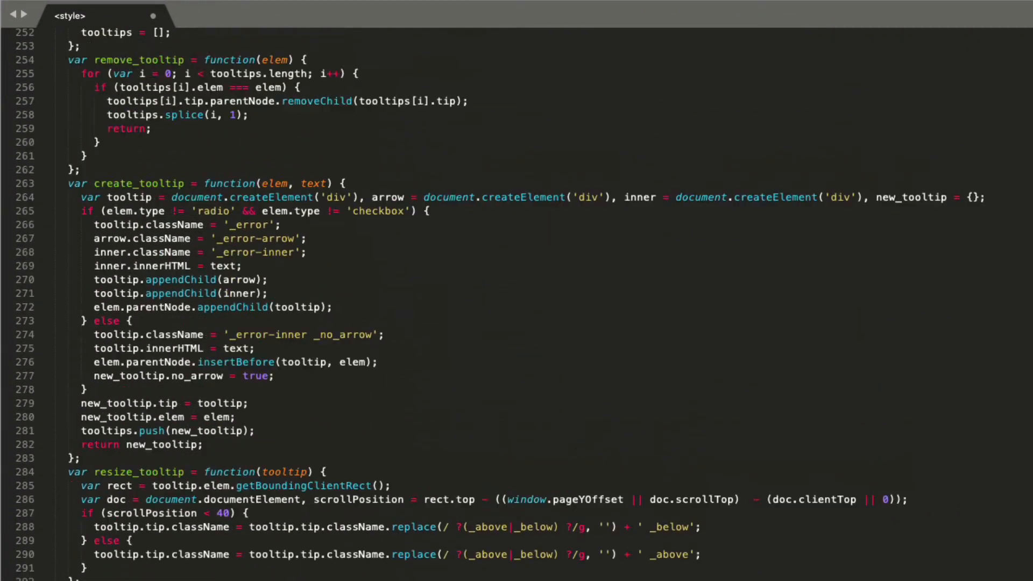
scroll(517, 304, "up", 14)
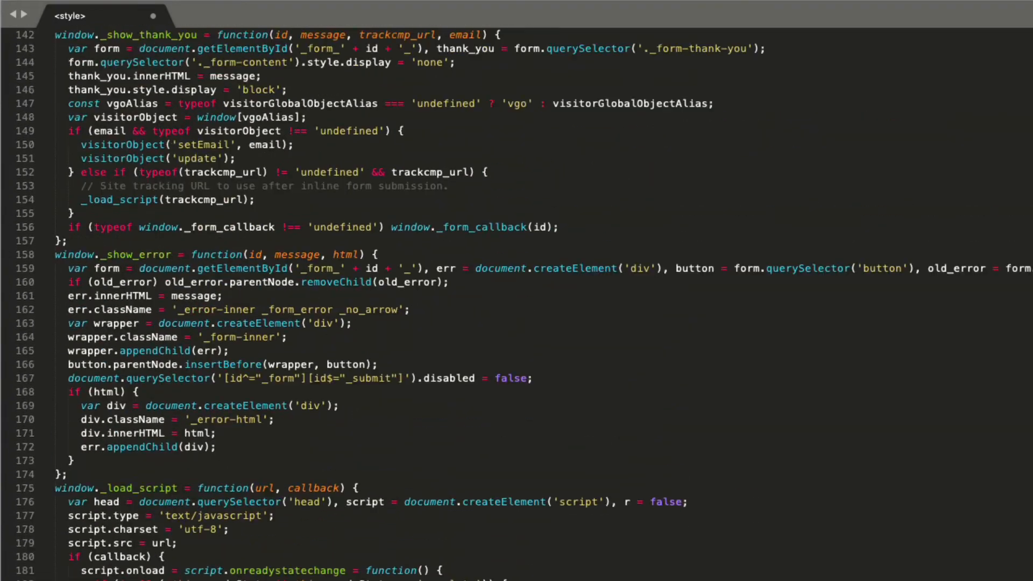
scroll(516, 304, "up", 10)
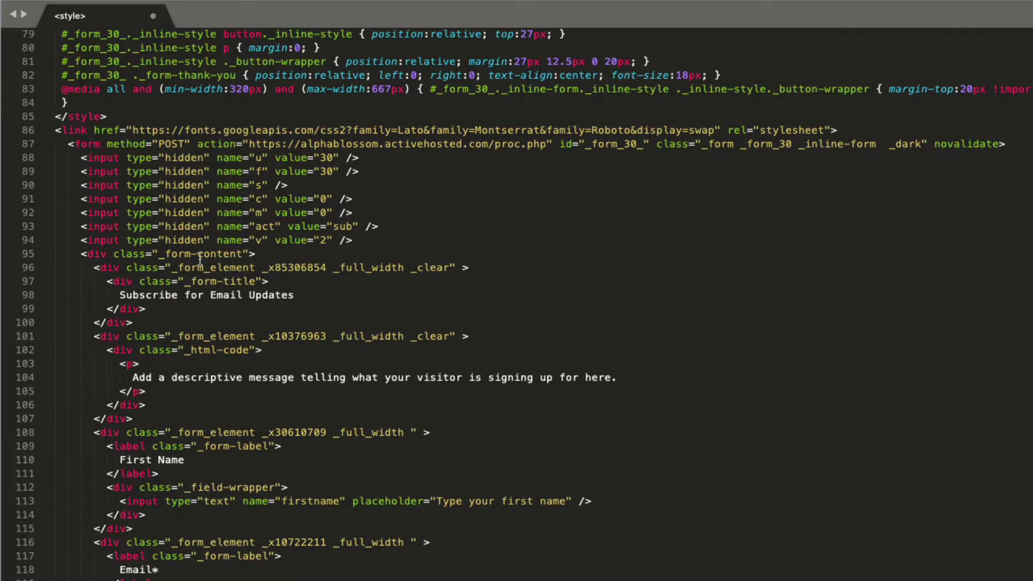
left_click(354, 242)
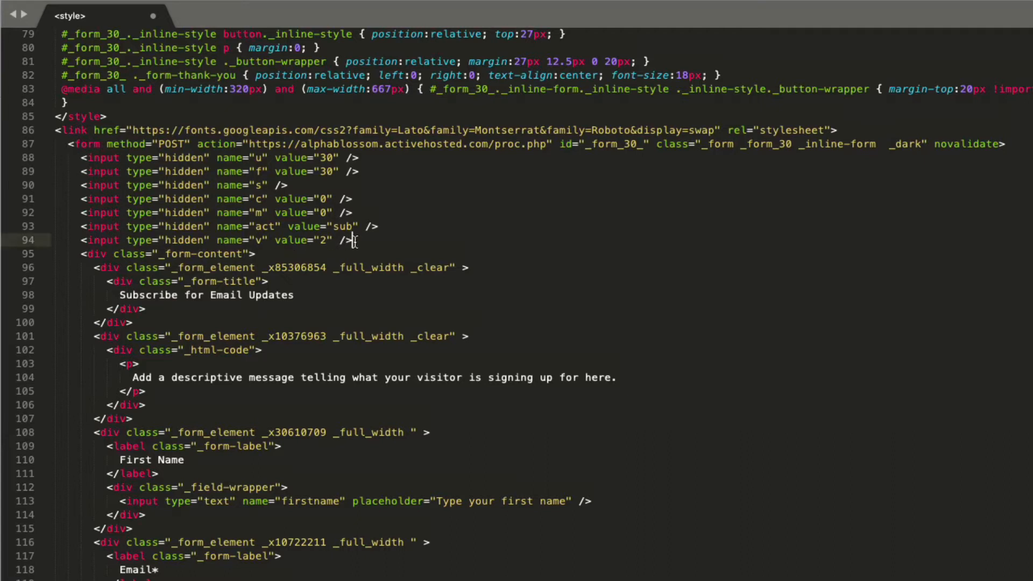
key("Return")
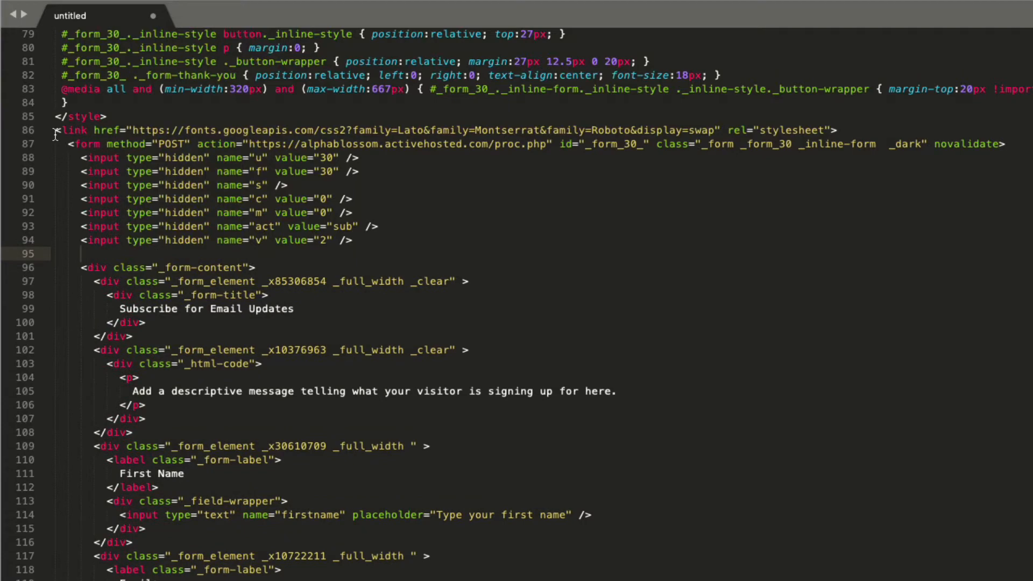
Separate the opening form tag with five blank lines and delete the style block and font link above it.
scroll(66, 161, "up", 6)
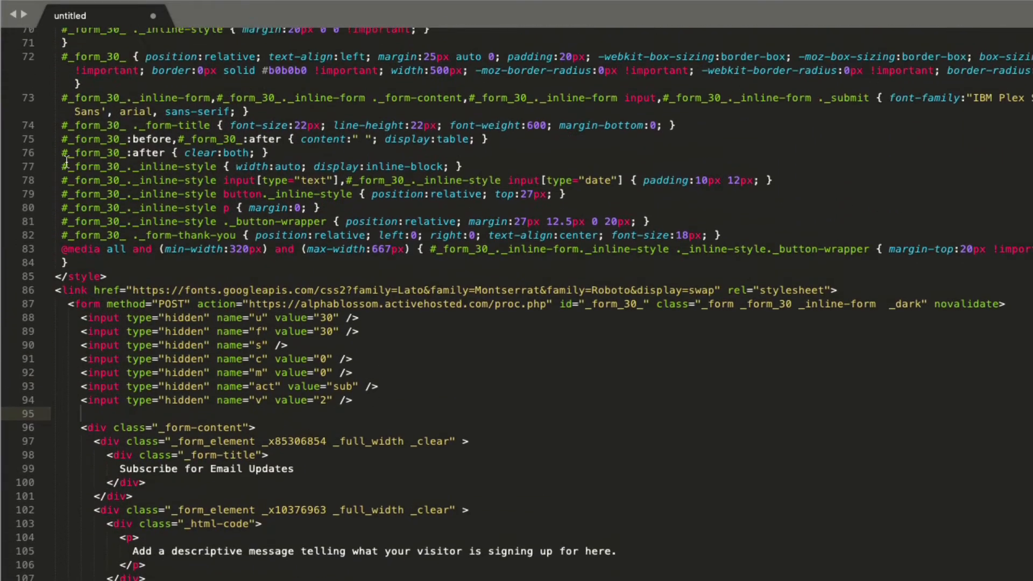
scroll(66, 161, "up", 3)
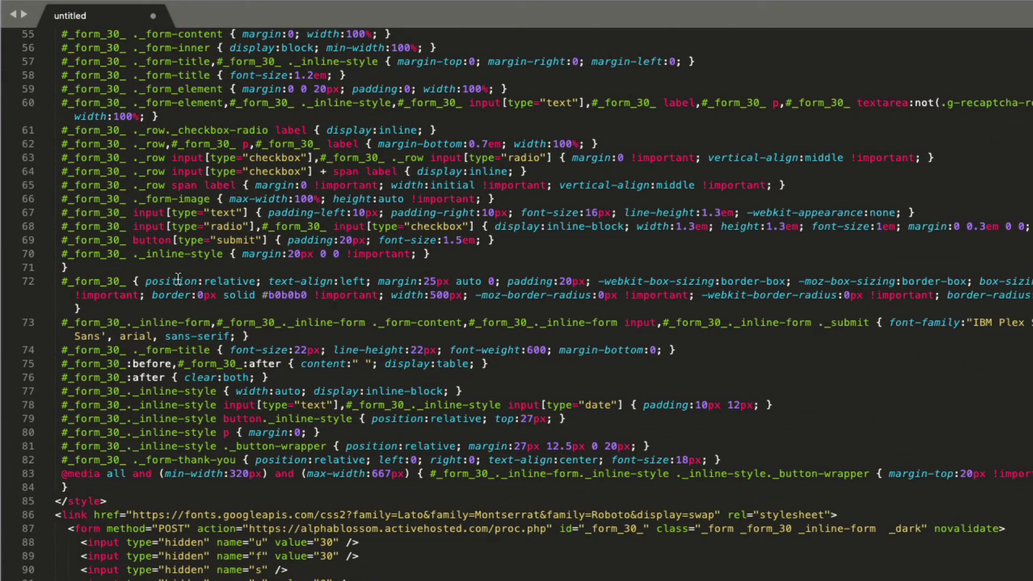
left_click(68, 528)
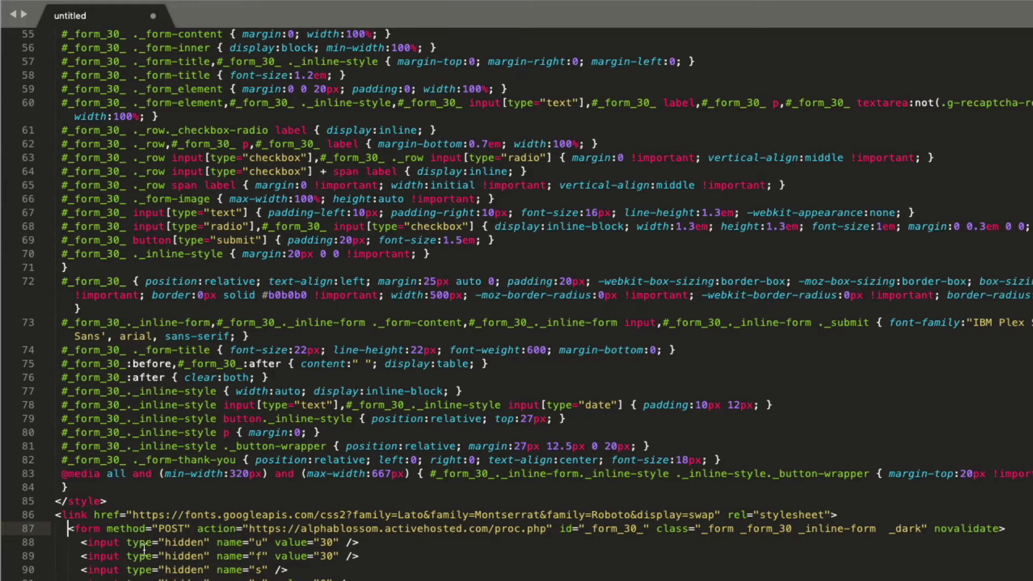
scroll(195, 178, "down", 6)
key("Return")
key("Return")
key("Return")
key("Return")
key("Return")
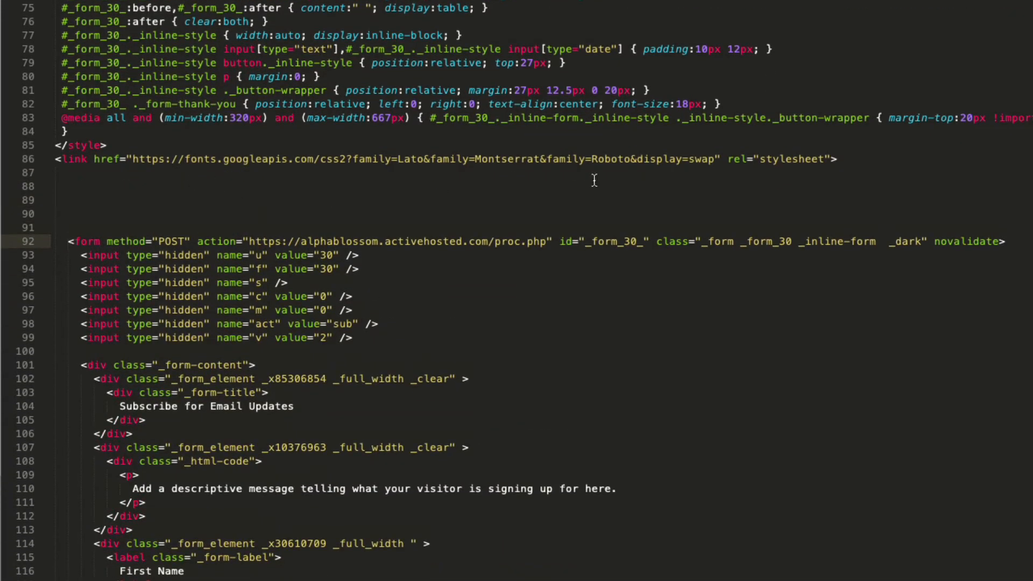
left_click_drag(846, 172, 715, 1)
key("BackSpace")
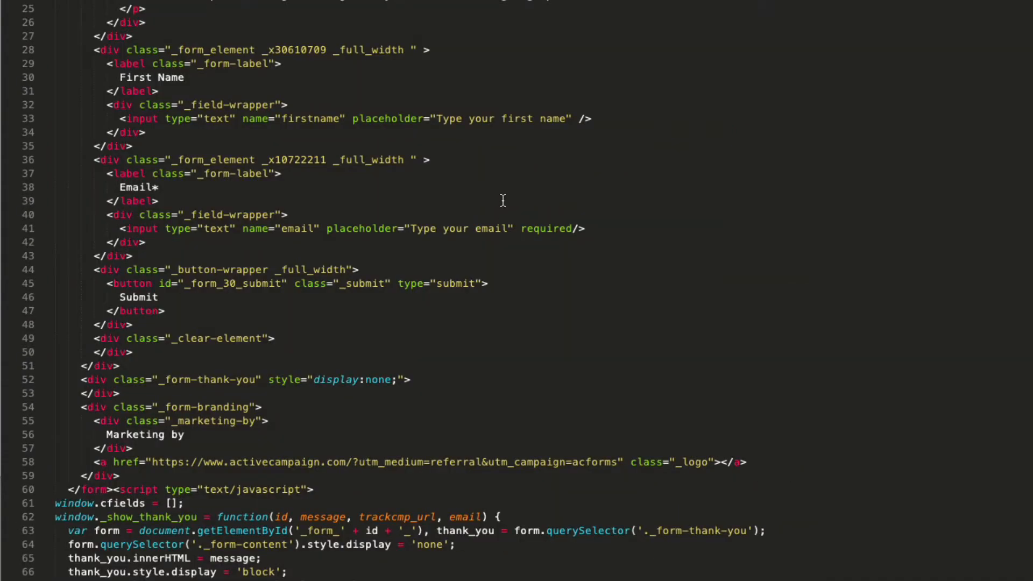
Delete the whole script that follows the closing form tag.
scroll(503, 202, "down", 1)
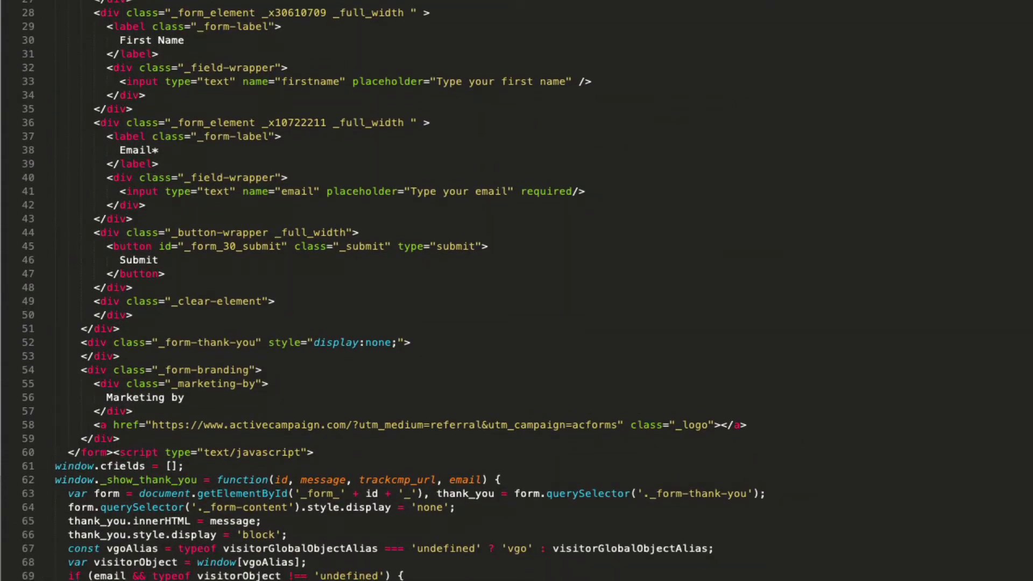
scroll(130, 72, "down", 7)
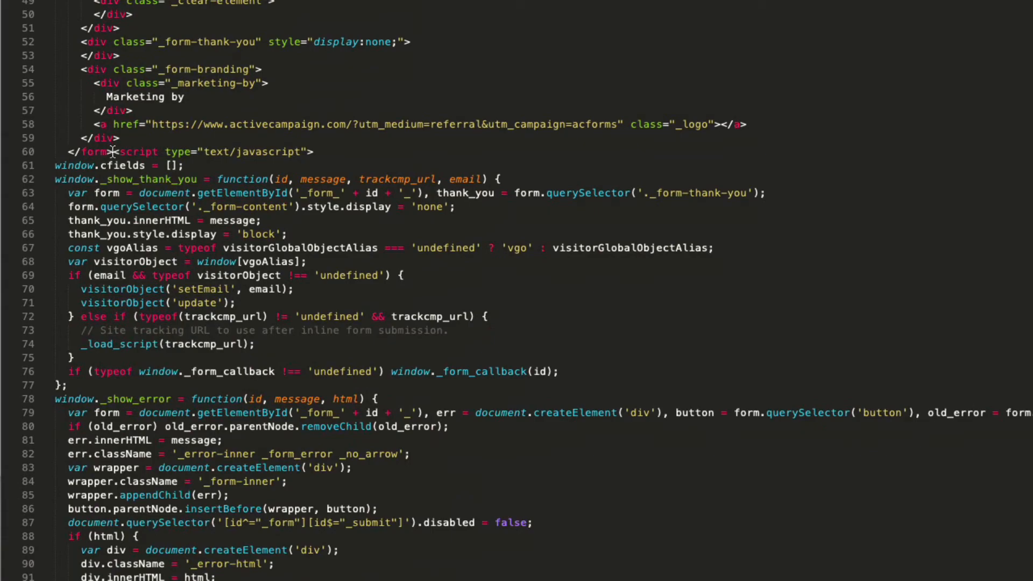
left_click_drag(113, 151, 376, 580)
key("BackSpace")
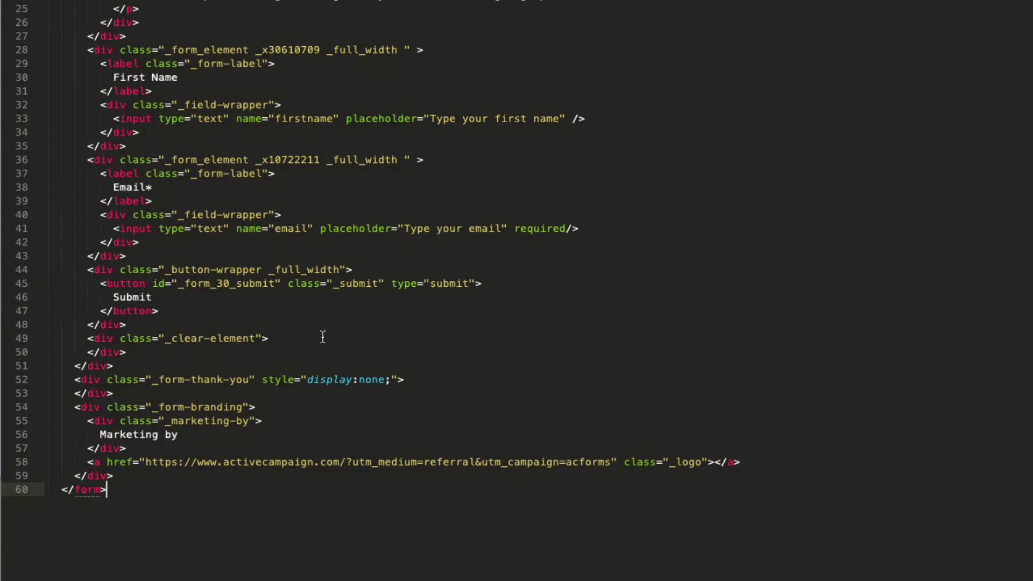
Insert a blank line between the opening form tag and the first hidden input.
scroll(517, 291, "up", 7)
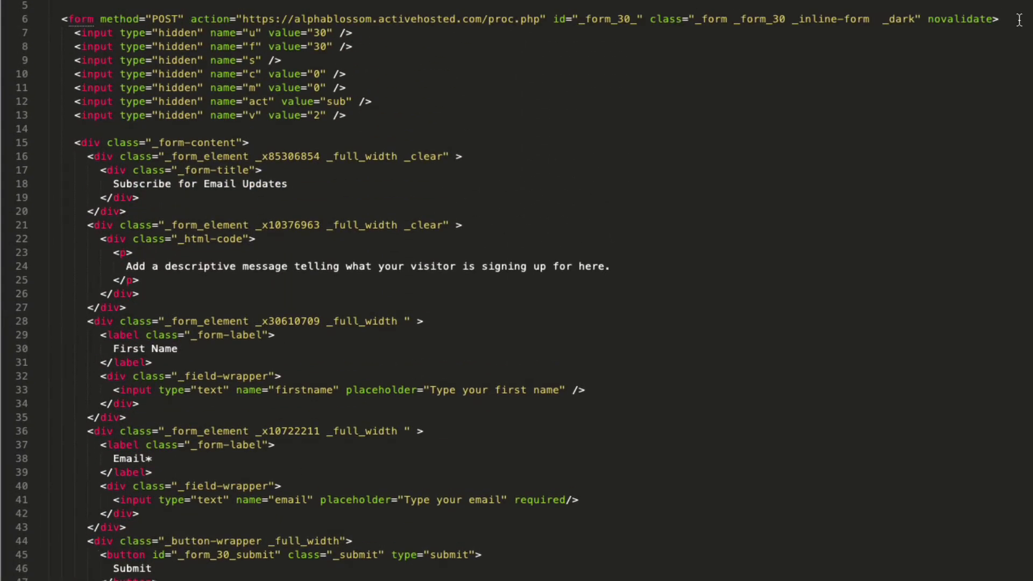
left_click(1019, 20)
key("Return")
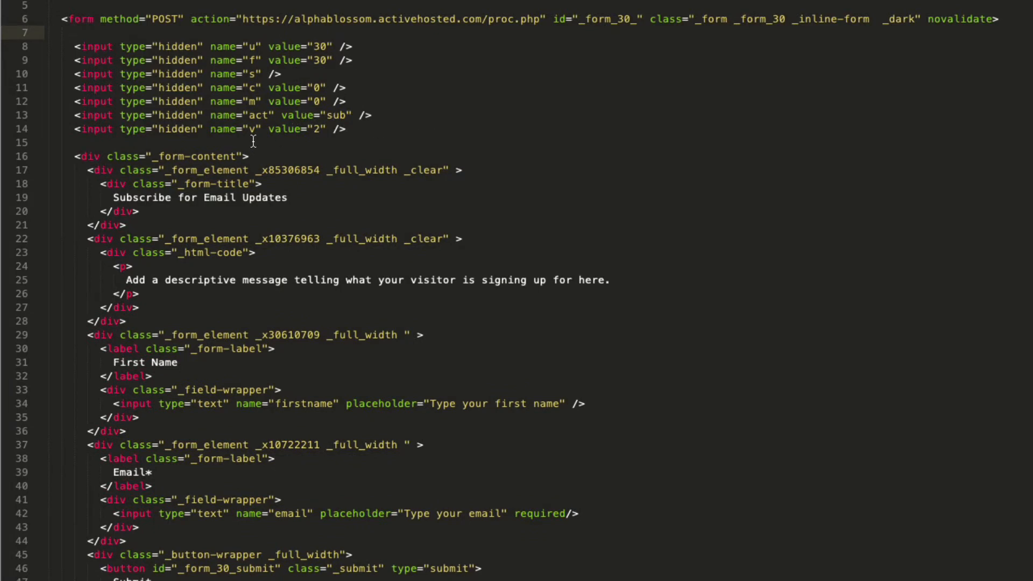
left_click_drag(243, 19, 539, 20)
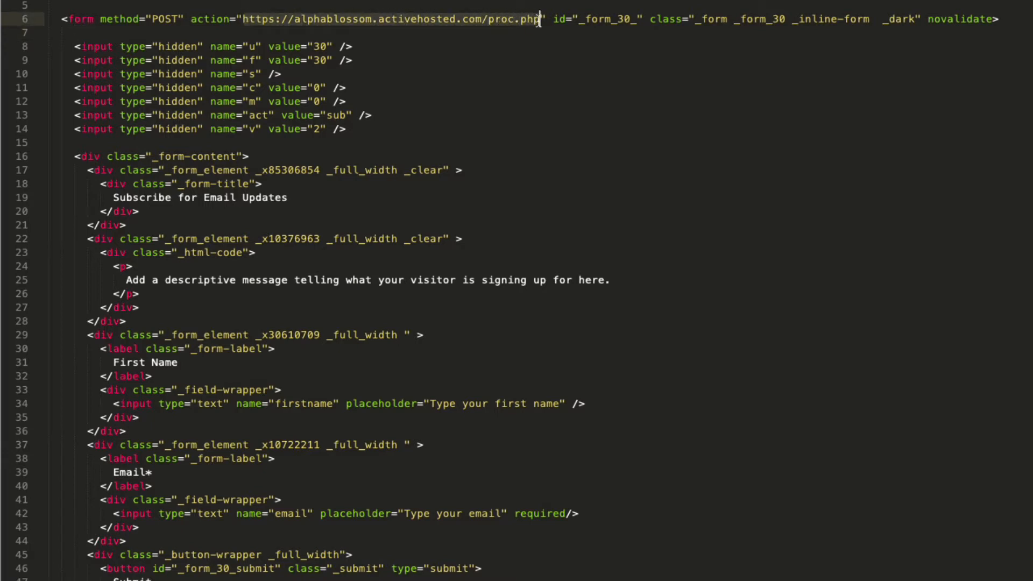
right_click(468, 18)
left_click(498, 89)
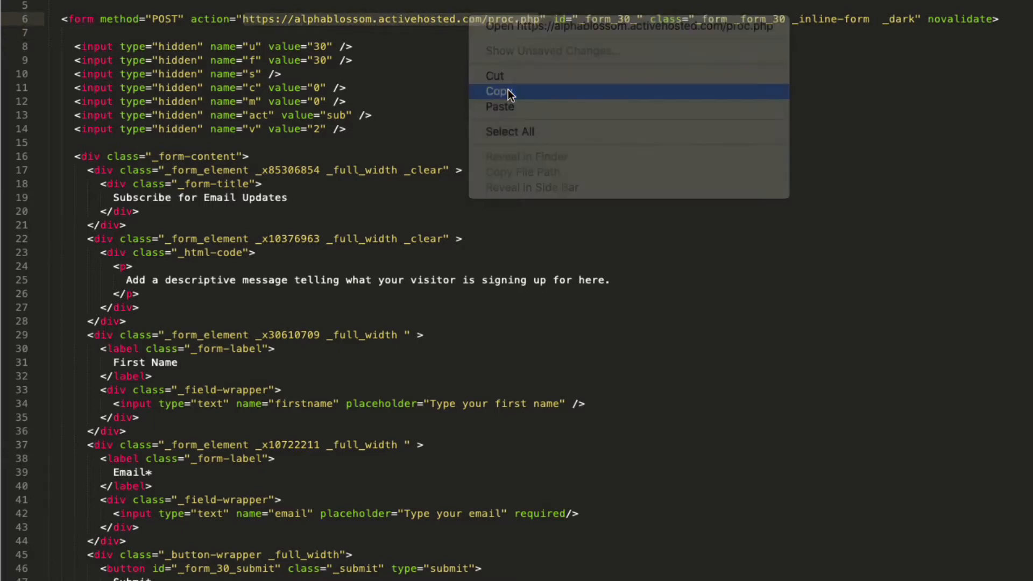
left_click(875, 140)
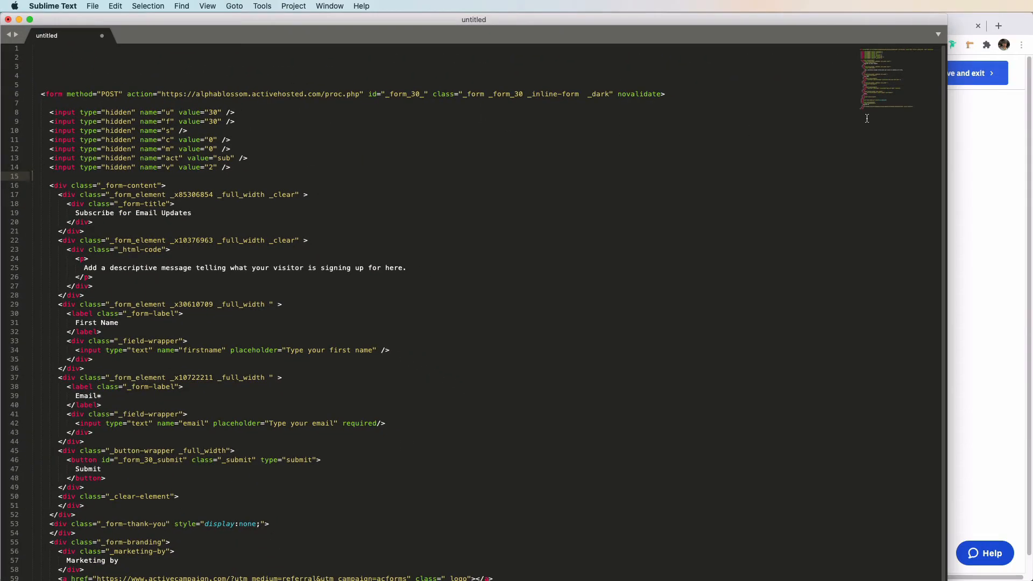
left_click(1002, 20)
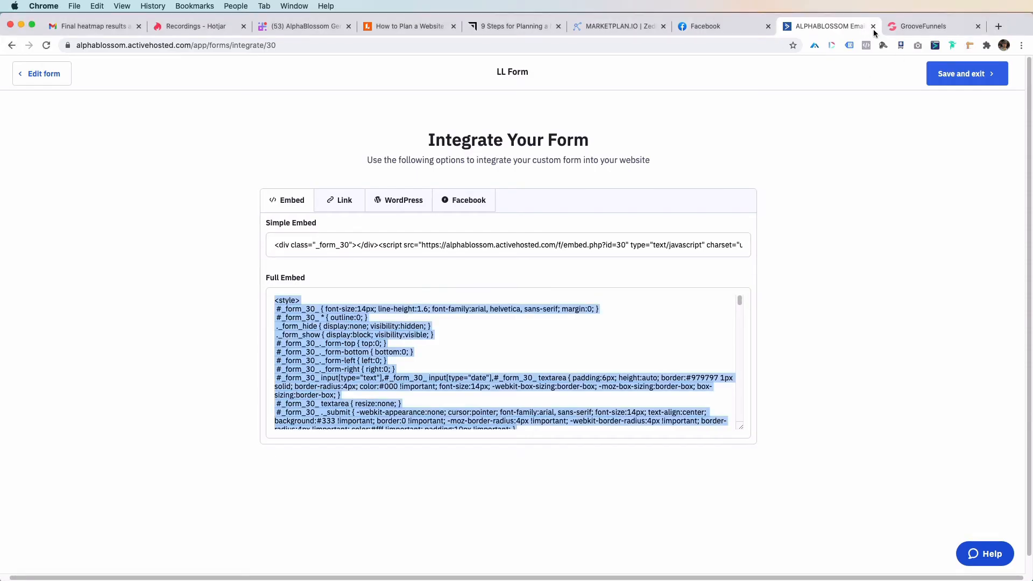
left_click(907, 30)
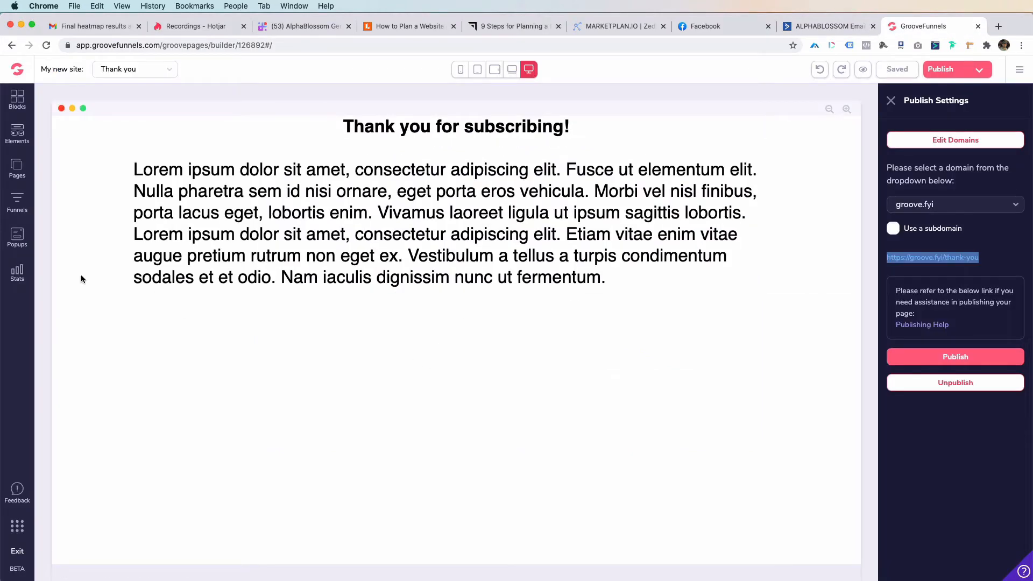
Add a new page to the site, starting from scratch with the Blank Template.
left_click(17, 168)
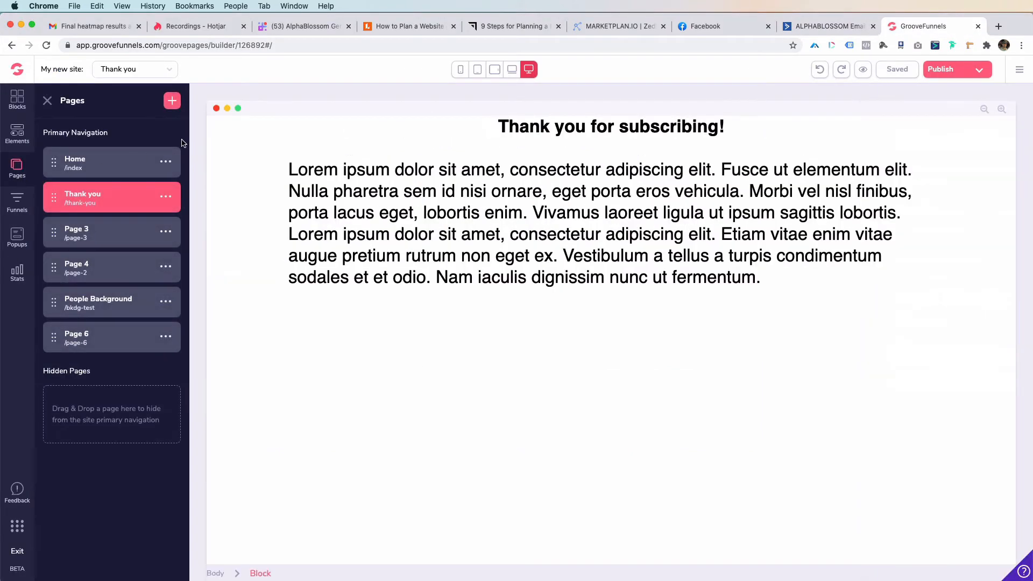
left_click(172, 101)
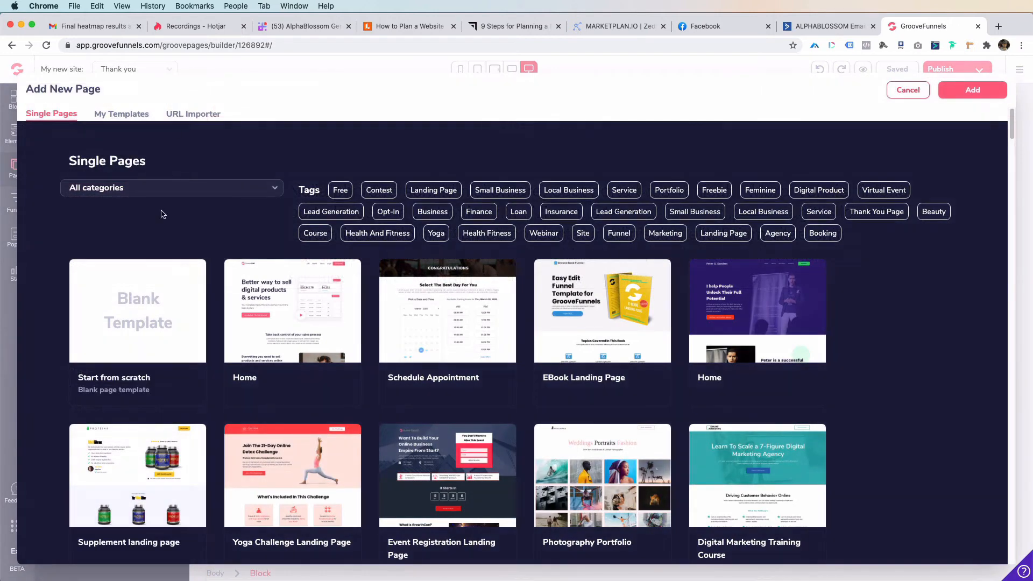
left_click(146, 327)
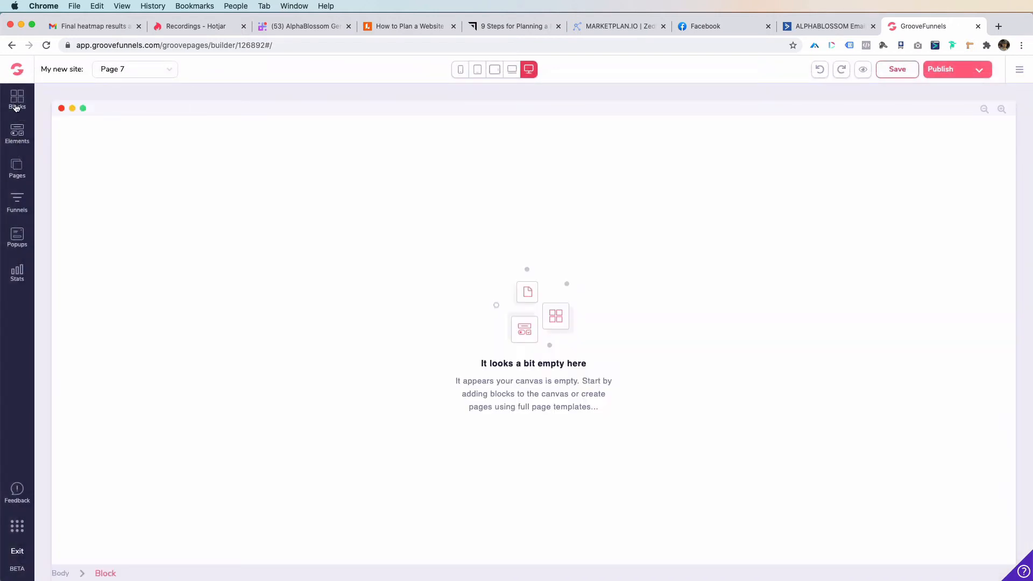
Place an empty container block from the Empty wireframes on the blank page.
left_click(16, 108)
left_click(135, 133)
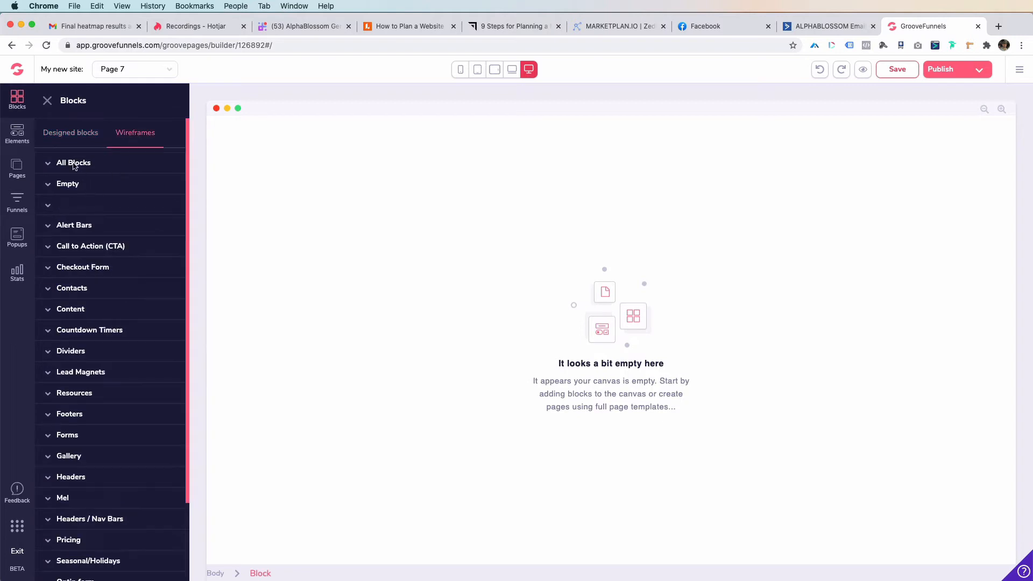
left_click(68, 184)
left_click_drag(88, 212, 285, 148)
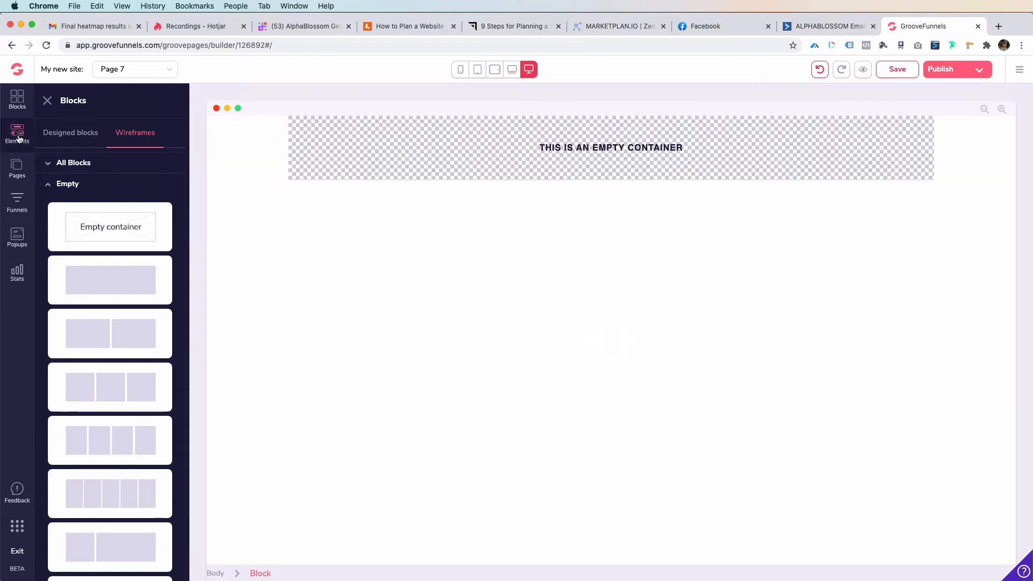
Insert an Empty Form element into the empty container and place an Input Field inside the form.
left_click(18, 139)
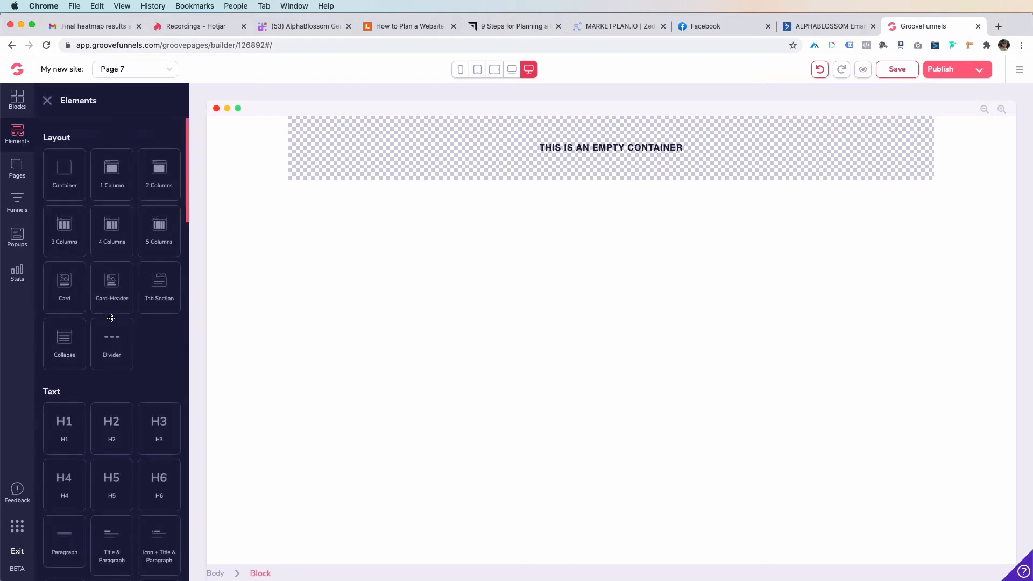
scroll(116, 270, "down", 15)
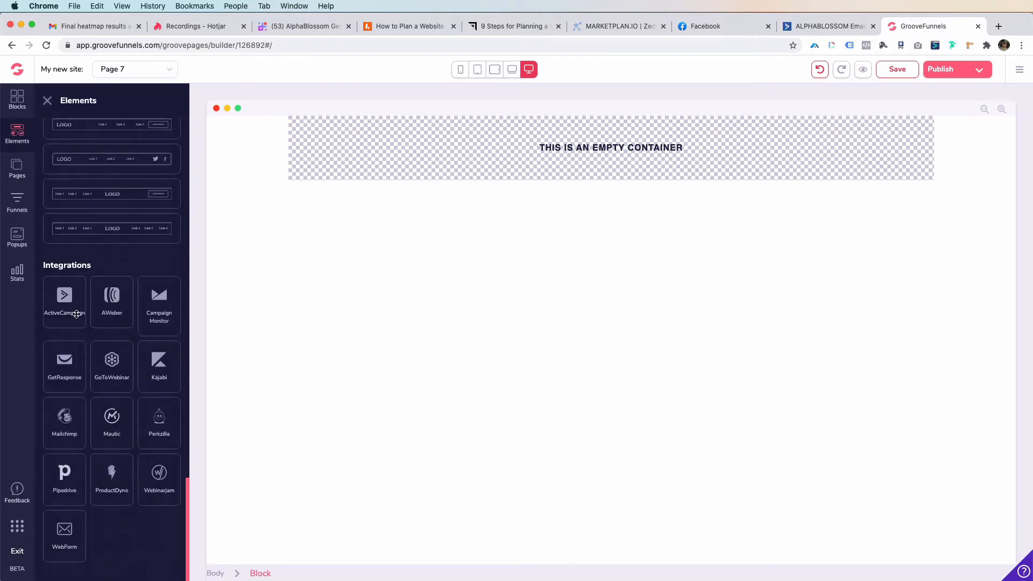
scroll(71, 313, "up", 10)
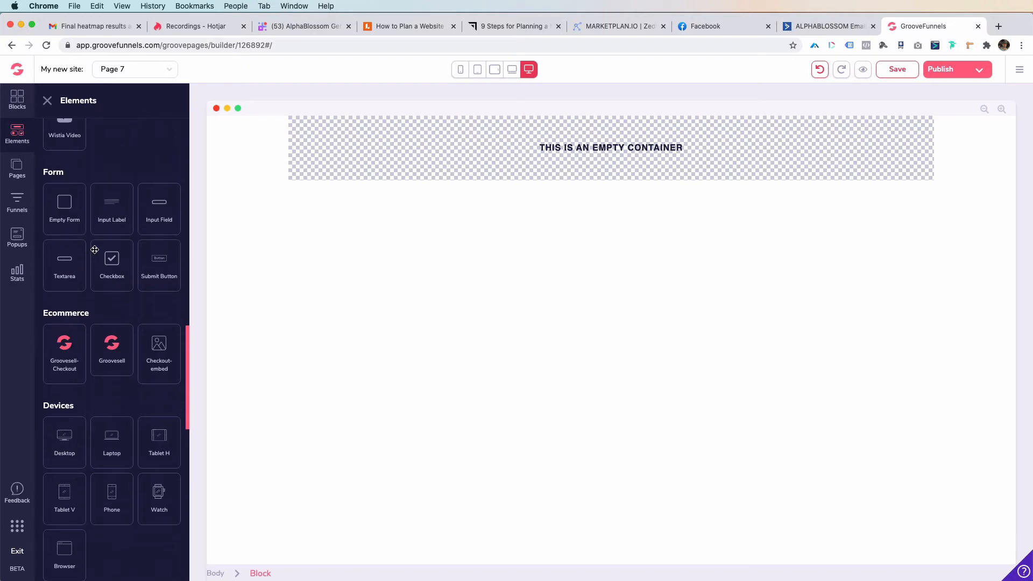
left_click_drag(63, 216, 341, 148)
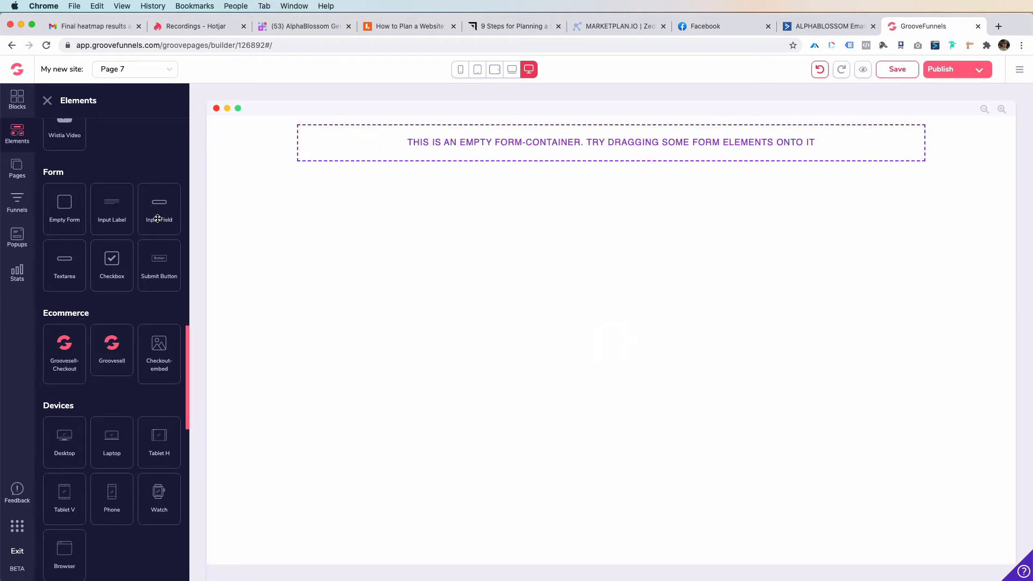
left_click_drag(158, 221, 373, 151)
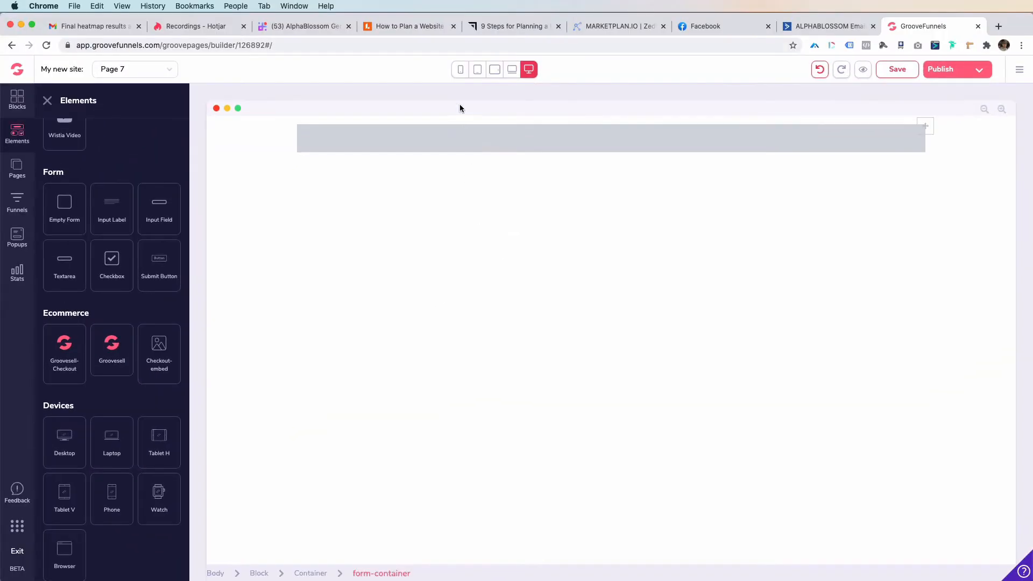
Set the input field's bottom margin to 1.5rem.
left_click(458, 141)
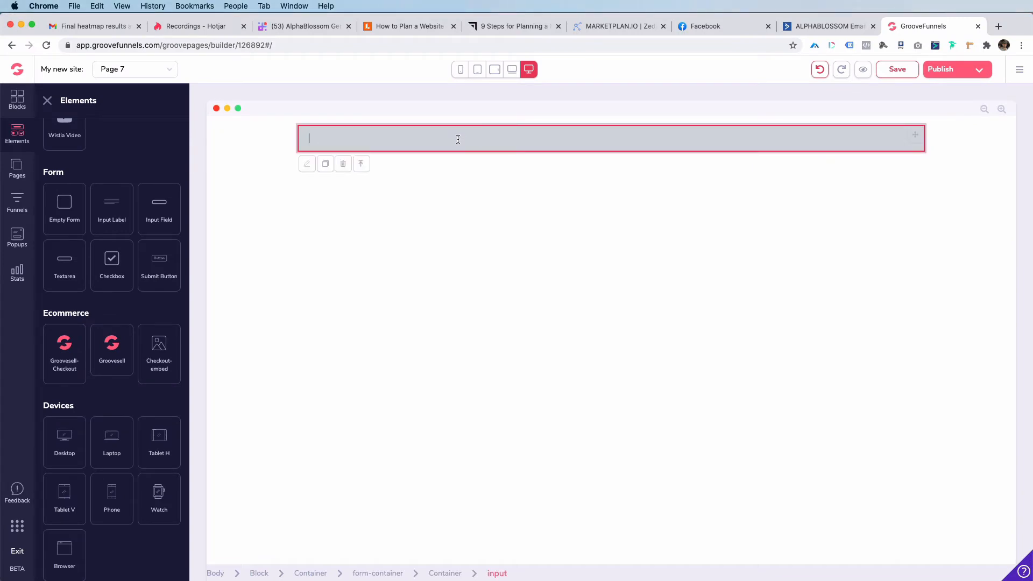
left_click(310, 164)
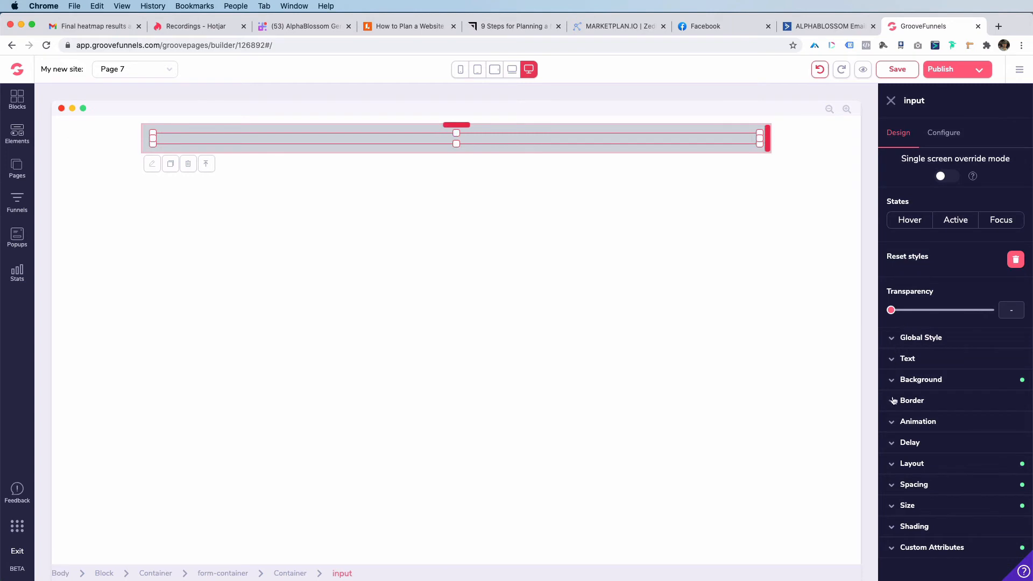
left_click(896, 486)
scroll(958, 462, "down", 3)
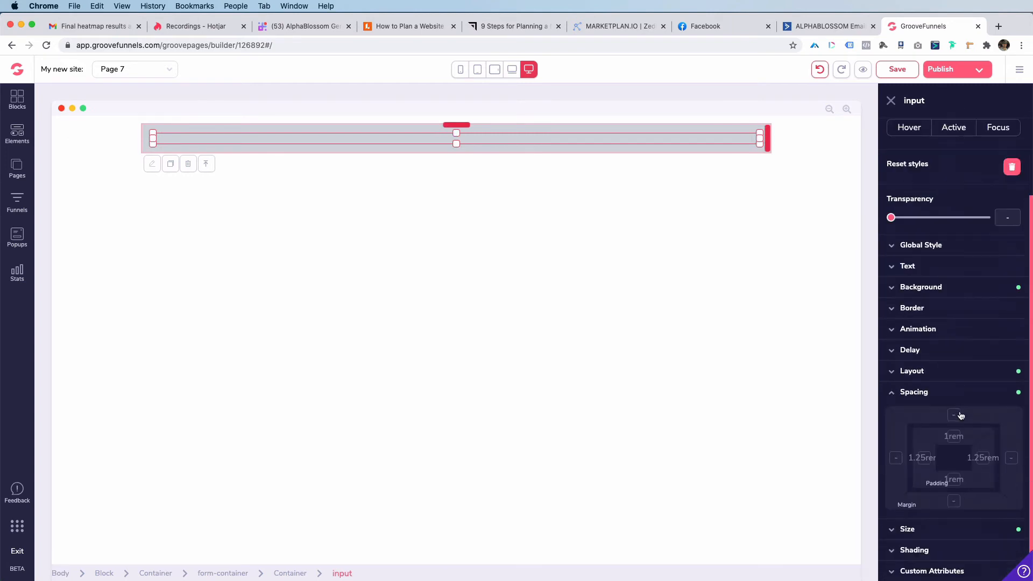
left_click(954, 502)
left_click_drag(891, 522, 921, 522)
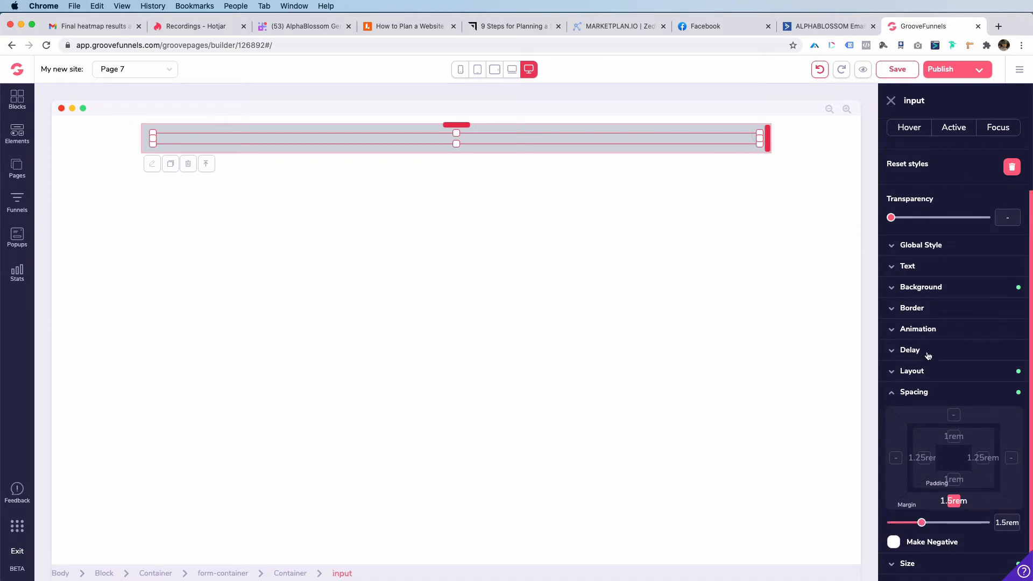
Set the input field's background color to white, #FFFFFF.
left_click(898, 289)
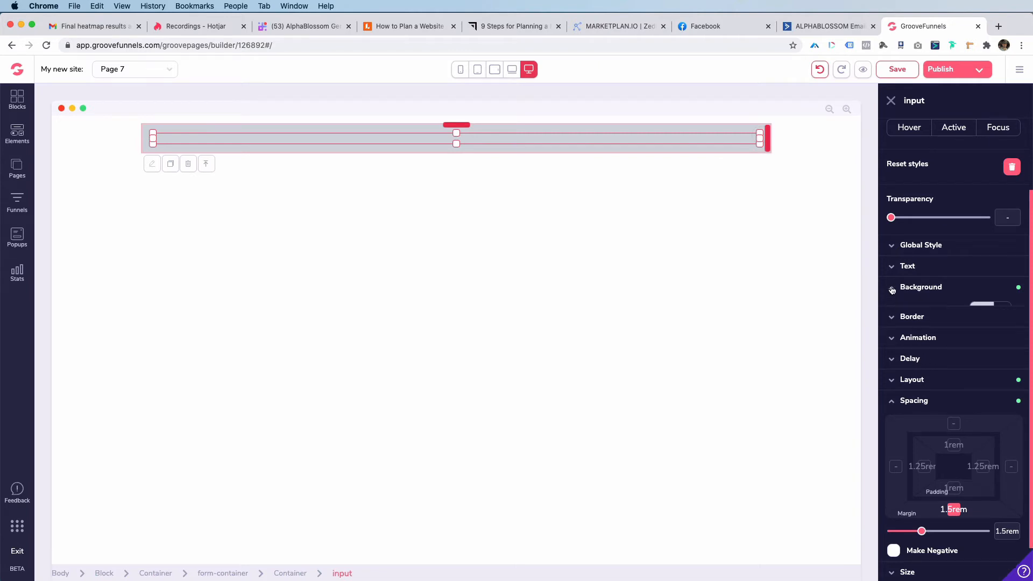
left_click(1003, 310)
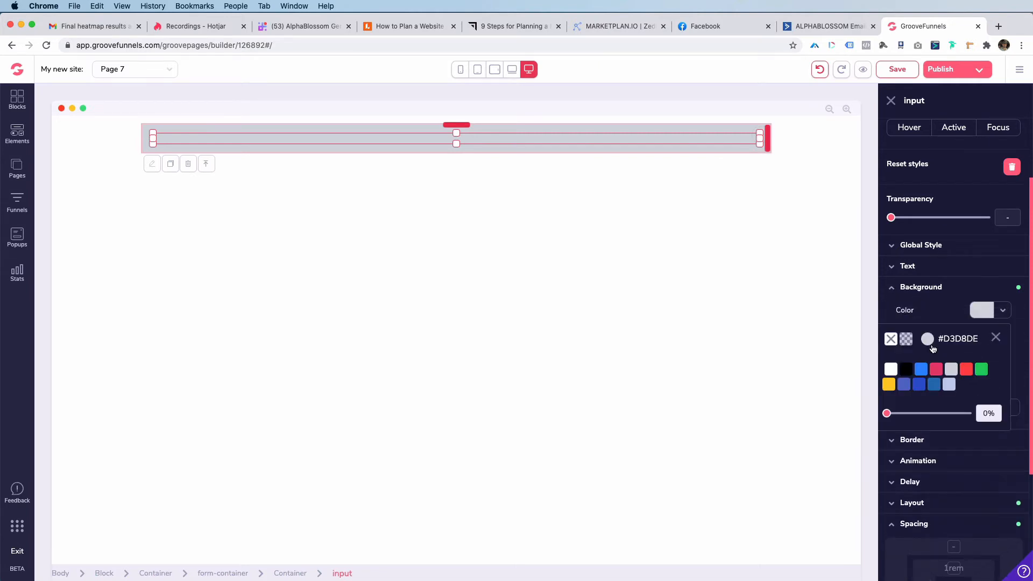
left_click(891, 369)
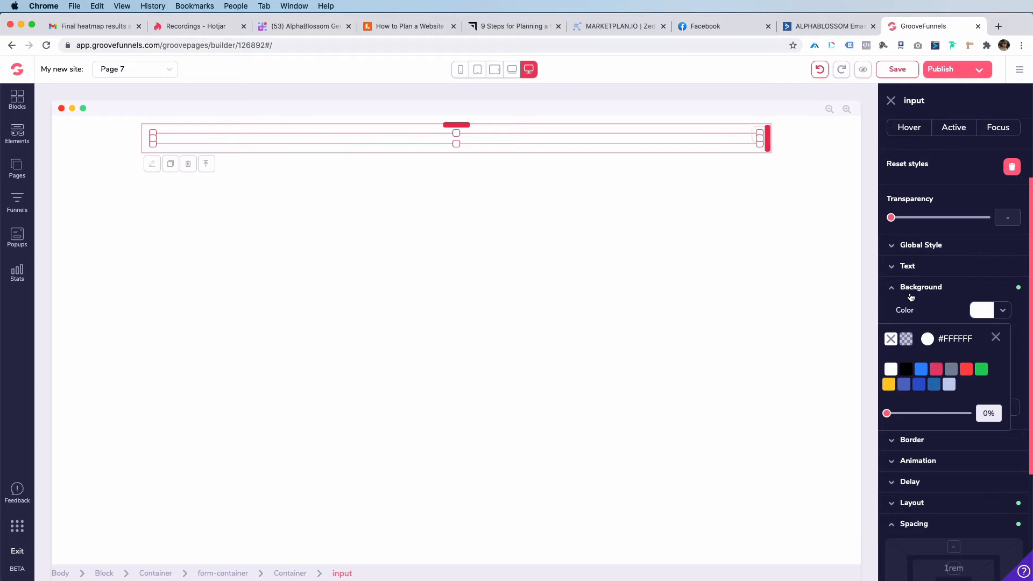
left_click(891, 286)
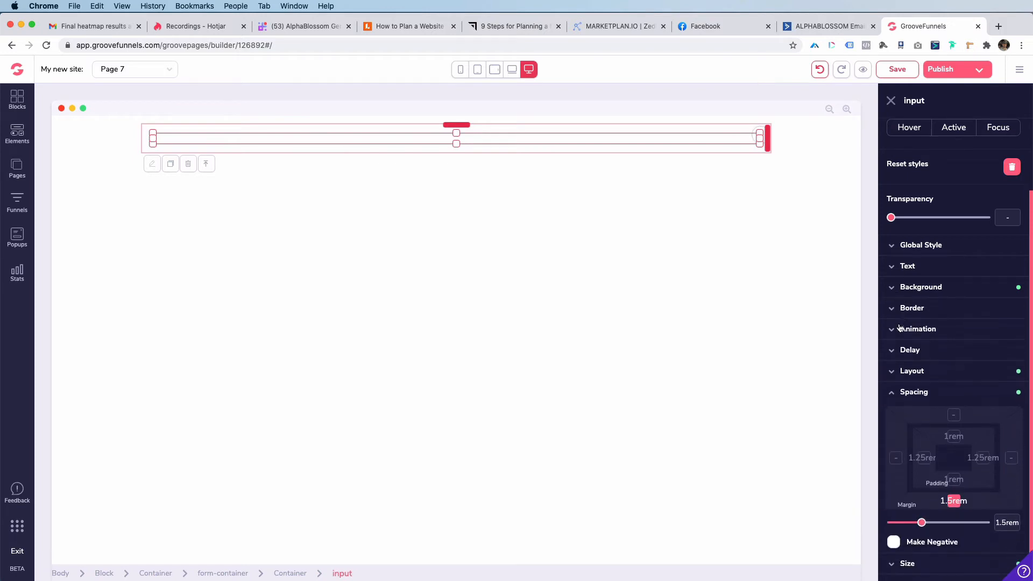
Give the input field a 1px border on all sides in light gray #D3D8DE.
left_click(893, 308)
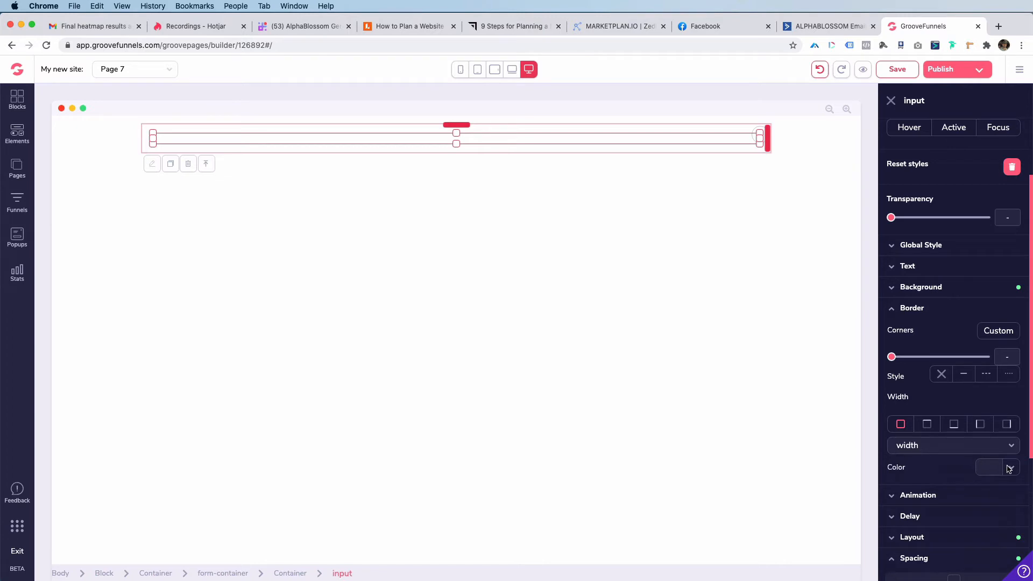
left_click(1009, 468)
scroll(953, 522, "down", 5)
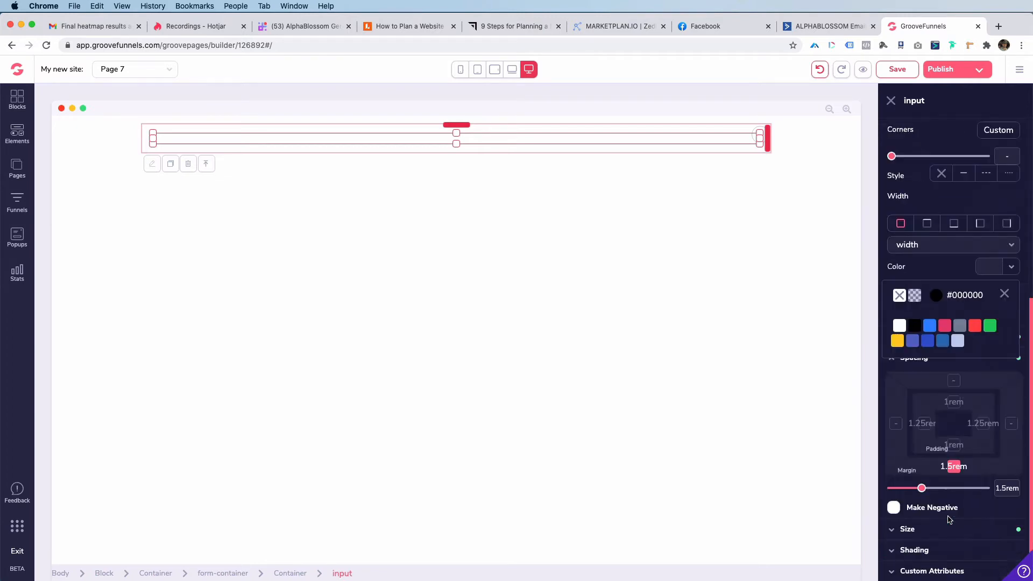
mouse_move(961, 332)
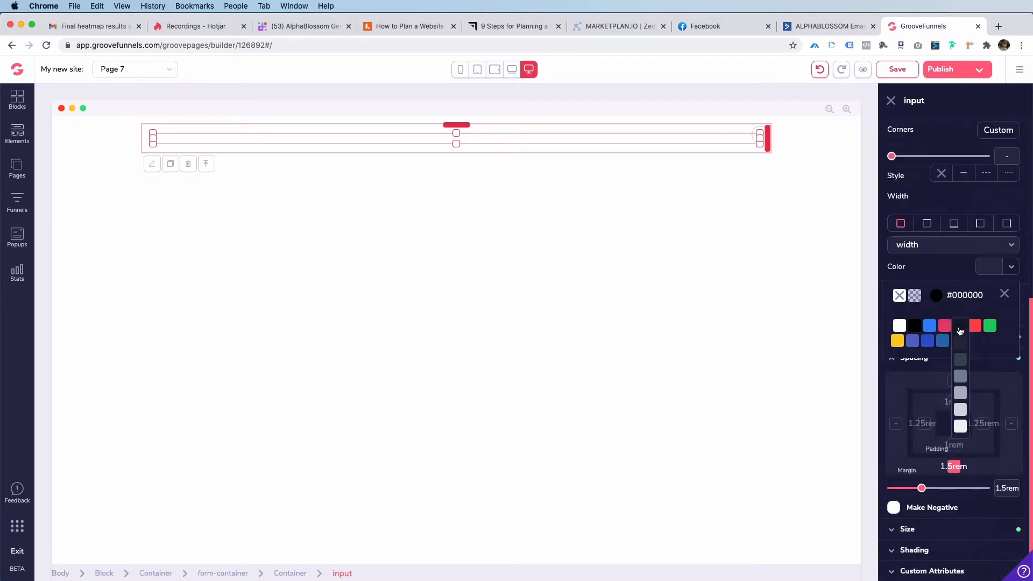
left_click(961, 410)
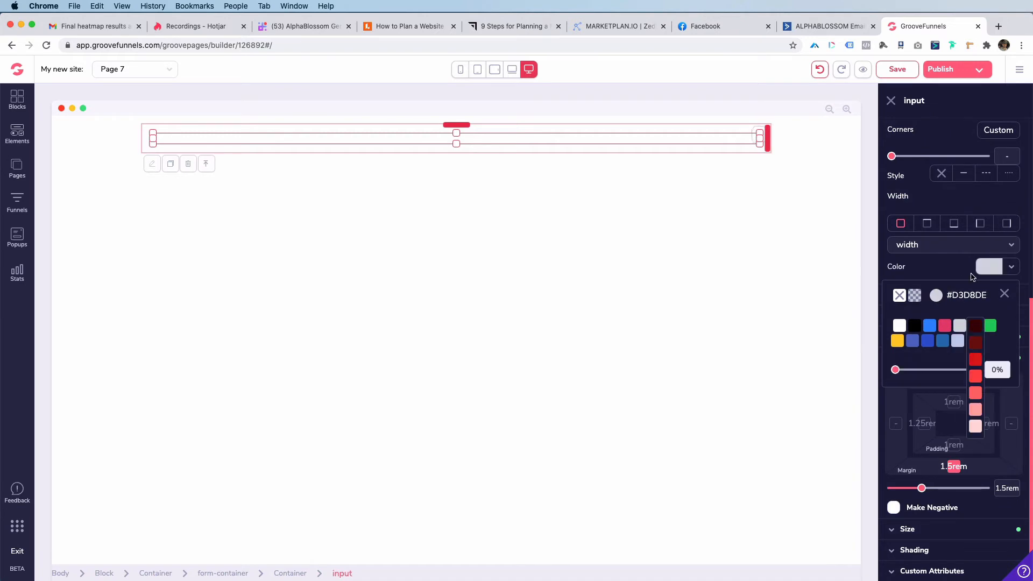
left_click(1004, 295)
left_click(930, 245)
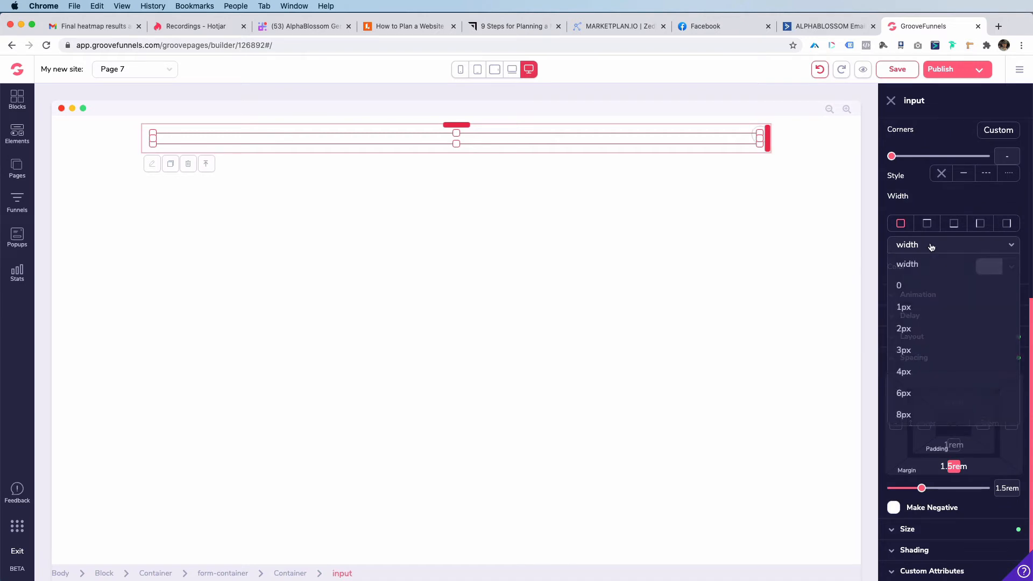
left_click(920, 305)
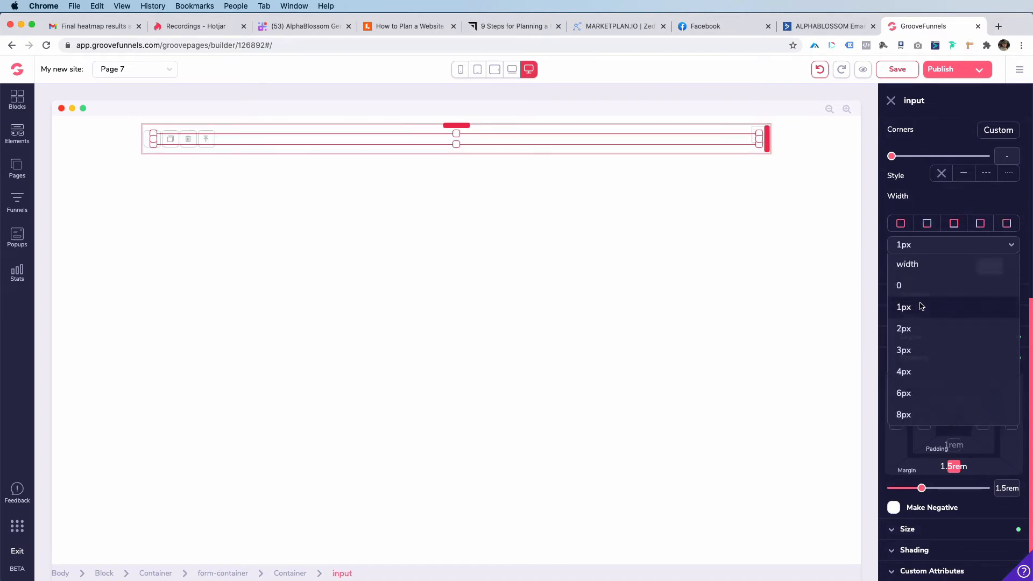
Set the background color of the block around the form to light blue #DBEBFF.
left_click(792, 150)
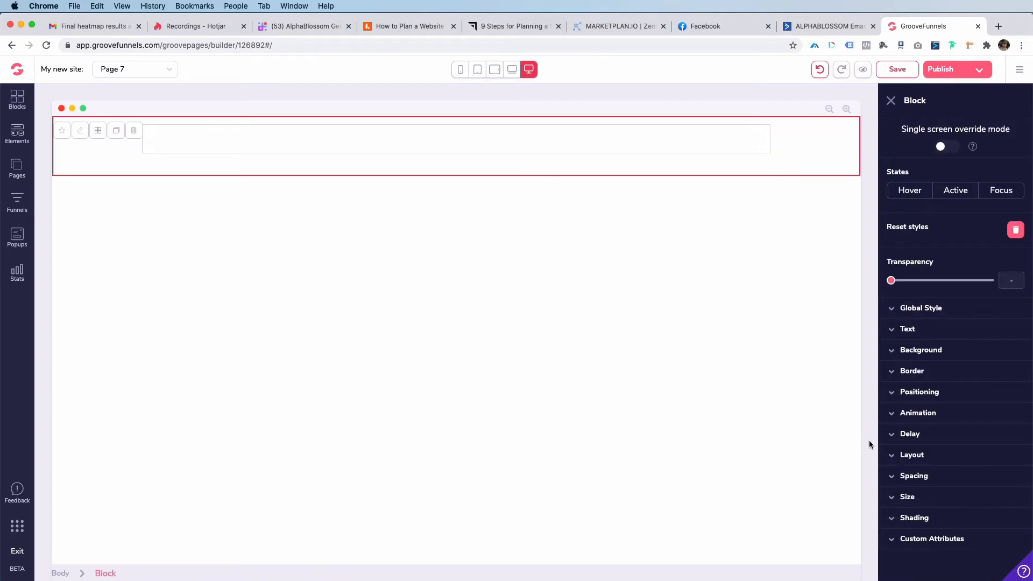
left_click(891, 351)
left_click(1002, 375)
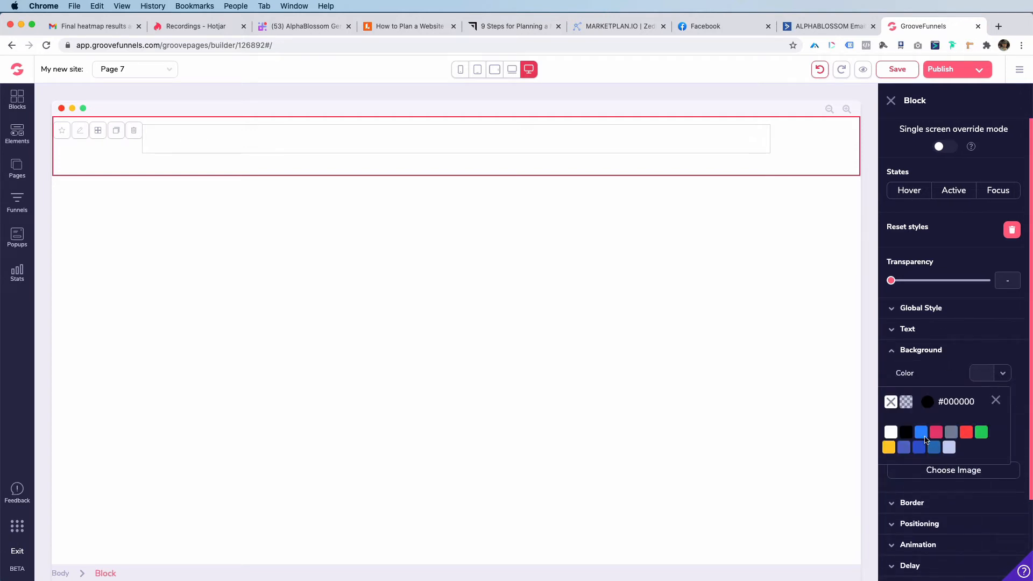
mouse_move(921, 435)
left_click(922, 533)
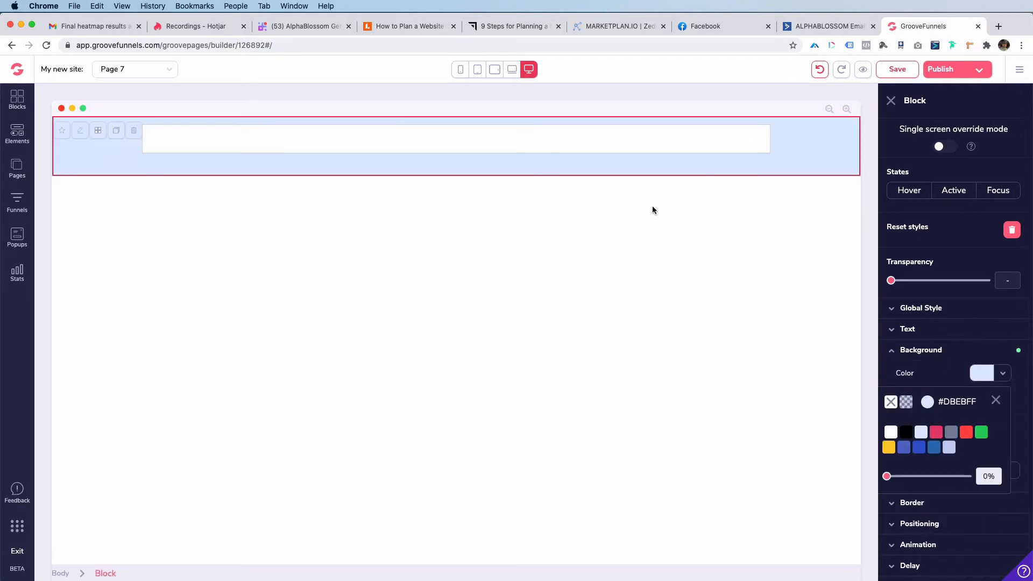
Set the input field's placeholder to "First Name" and apply the update.
left_click(717, 136)
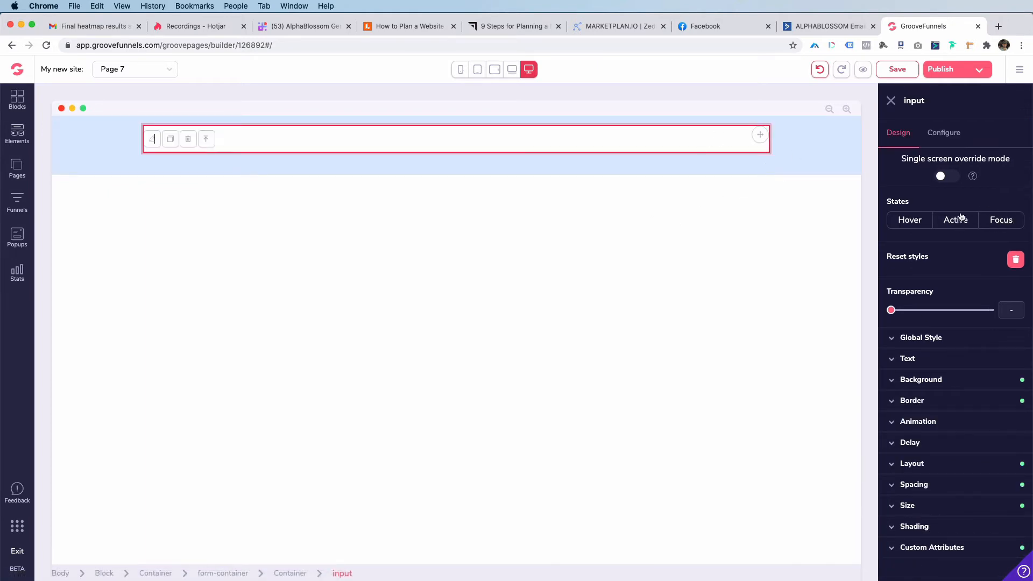
left_click(947, 134)
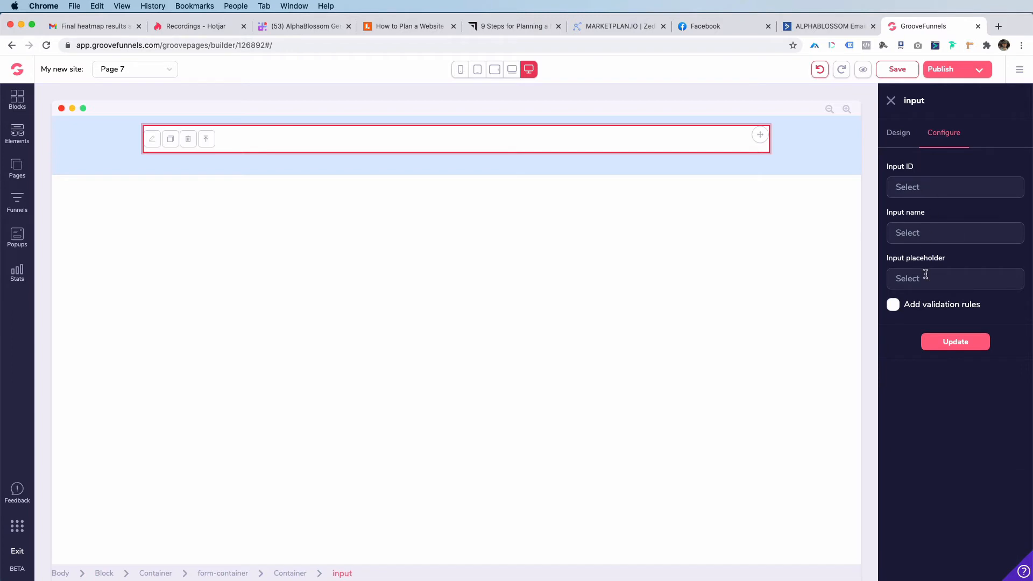
left_click(739, 26)
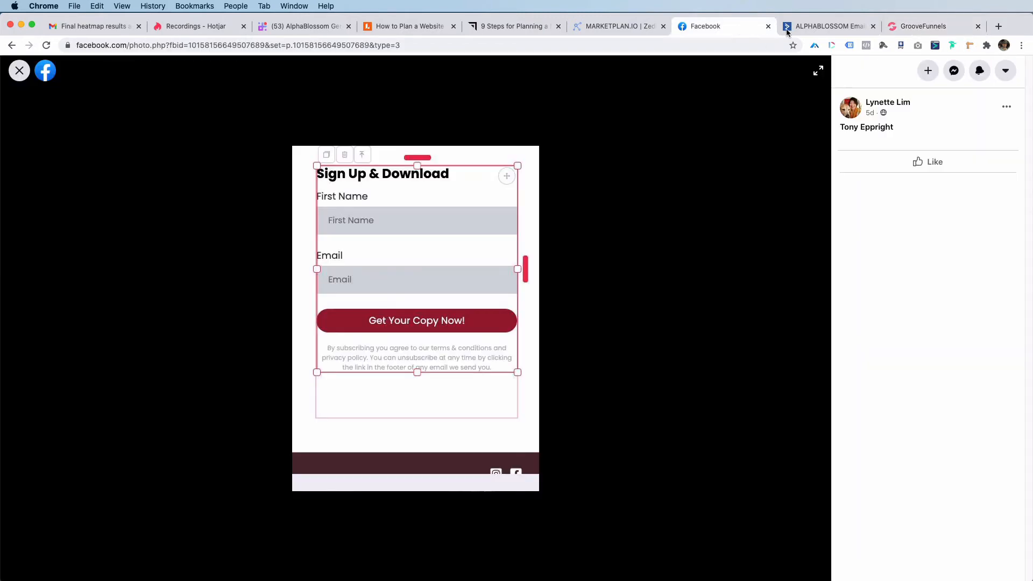
left_click(915, 26)
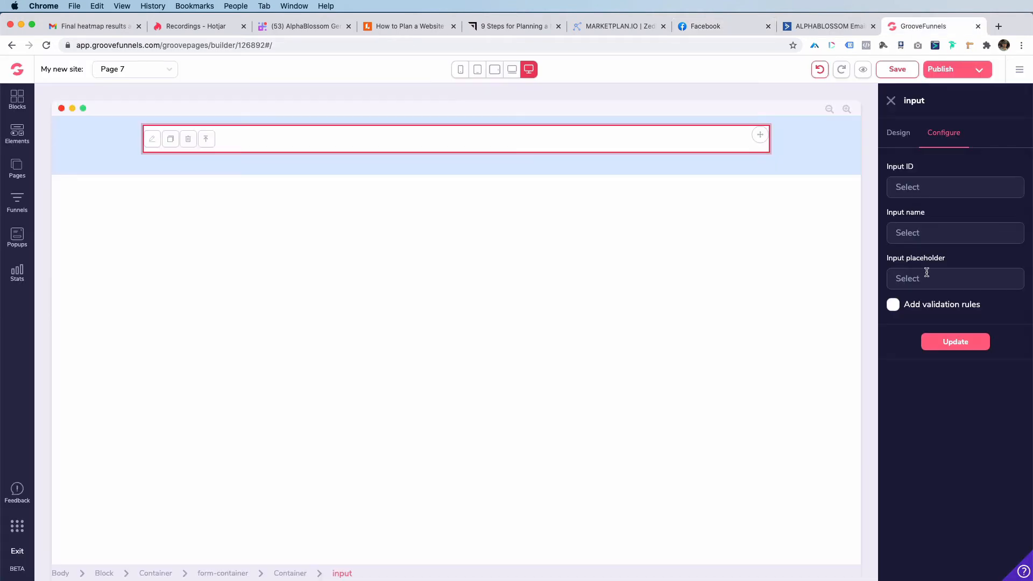
type("First Name")
left_click(478, 162)
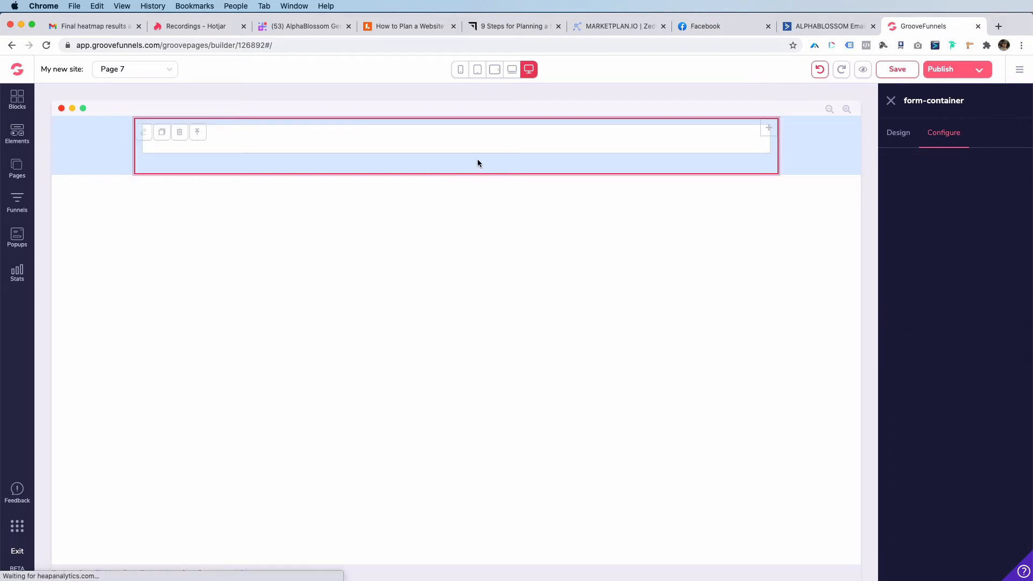
left_click(281, 143)
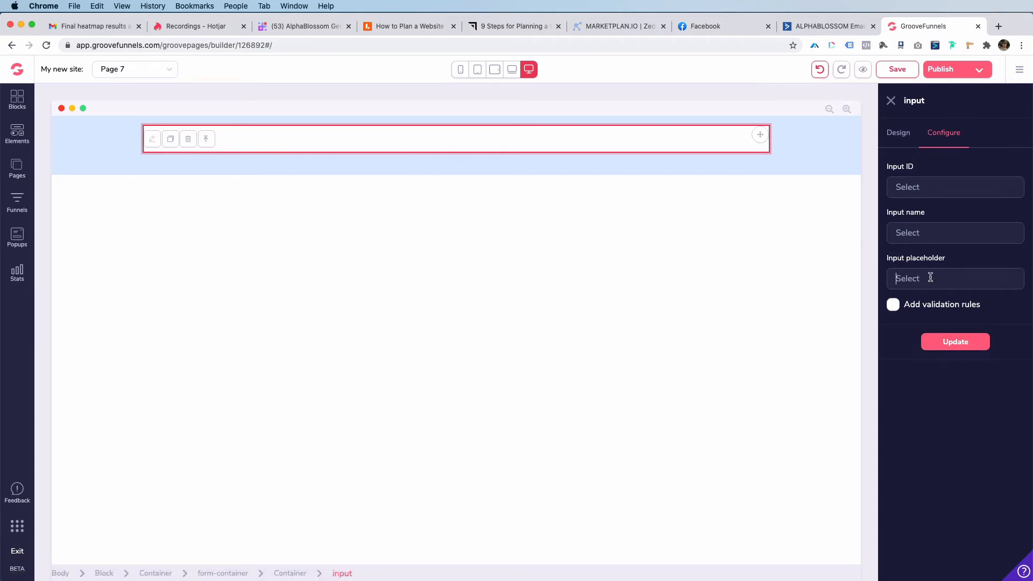
type("First Name")
left_click(968, 341)
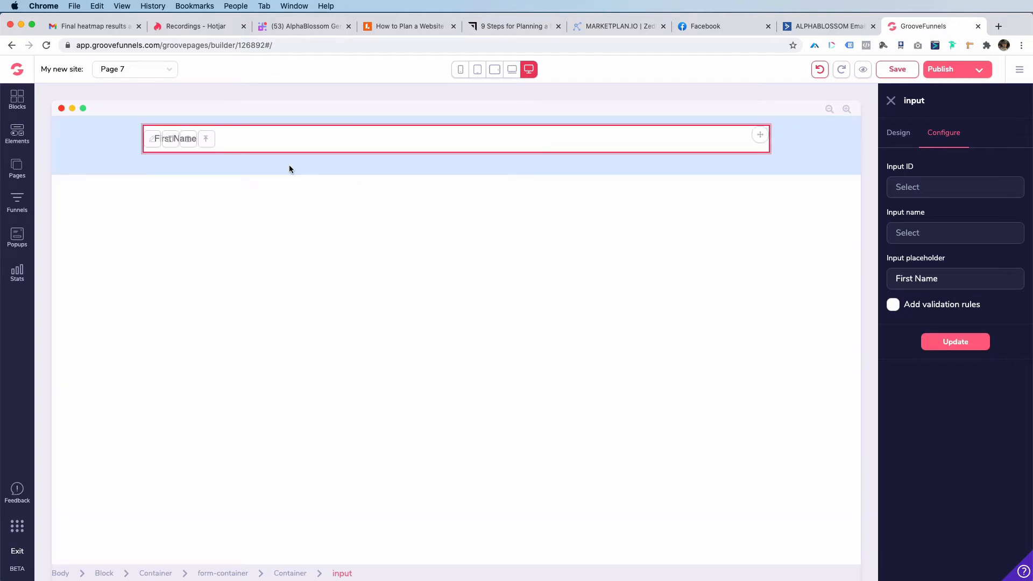
left_click(289, 168)
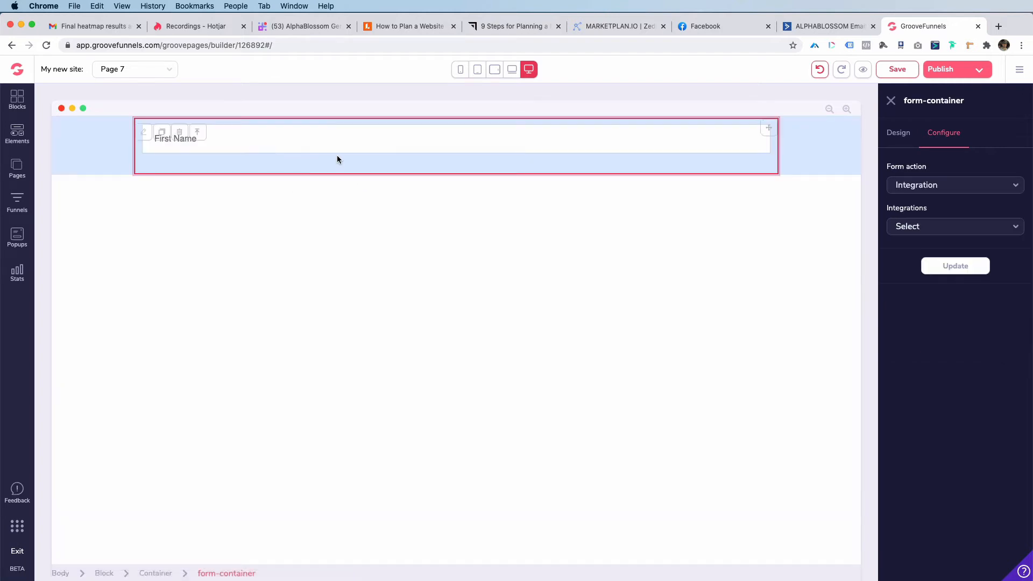
Preview the page, test the First Name field with the text "hi", clear it, and return to the page builder.
left_click(856, 72)
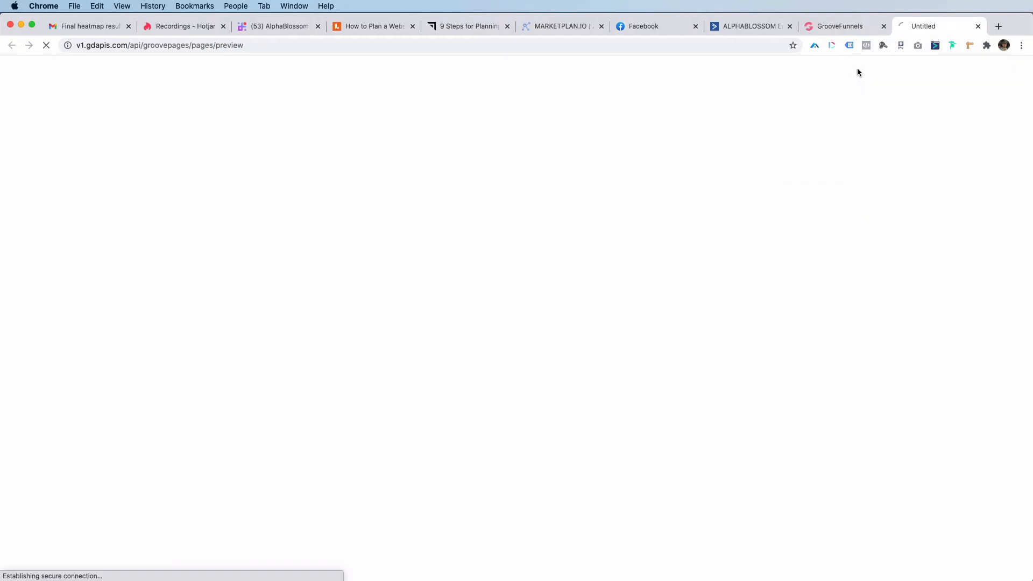
left_click(244, 78)
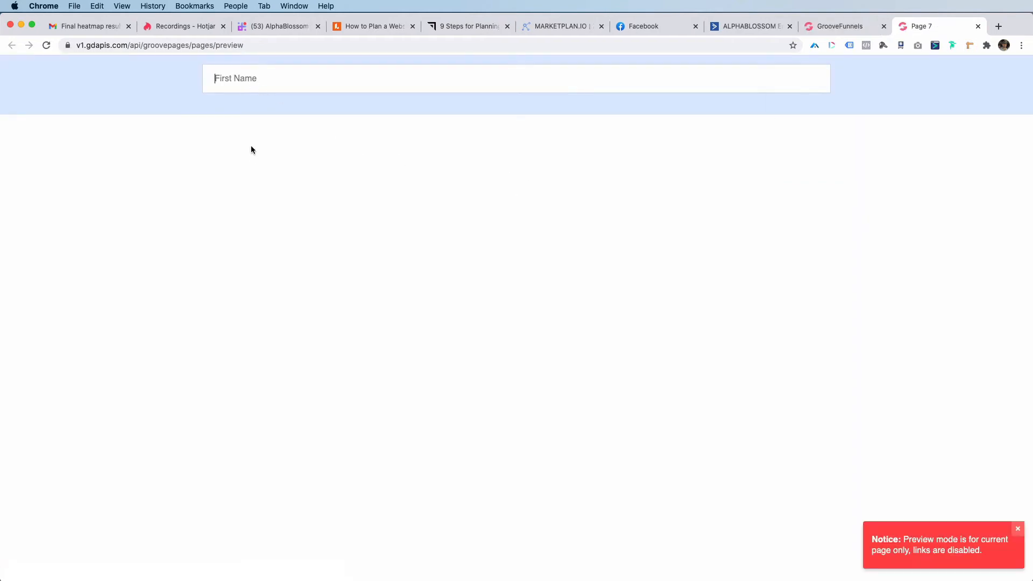
type("hi")
key("BackSpace")
key("BackSpace")
left_click(815, 24)
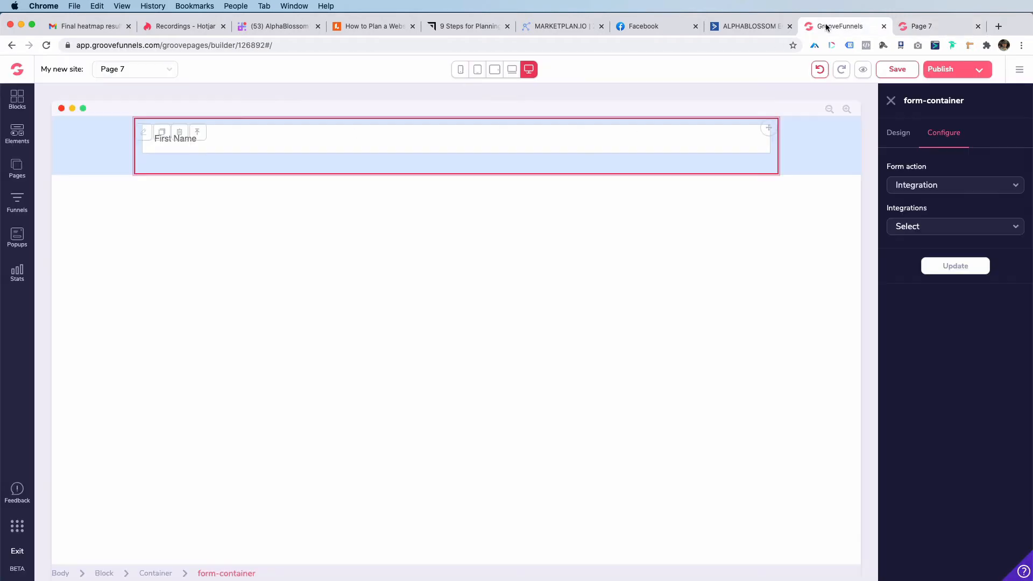
In Sublime Text, find the first-name input in the form's embed code and copy its name value, firstname.
left_click(747, 23)
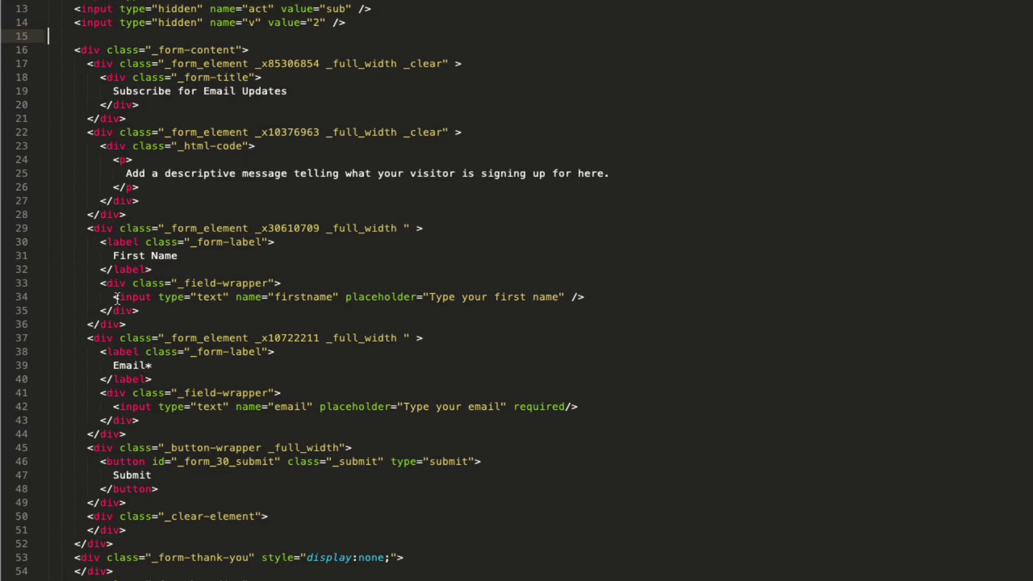
left_click_drag(117, 299, 598, 297)
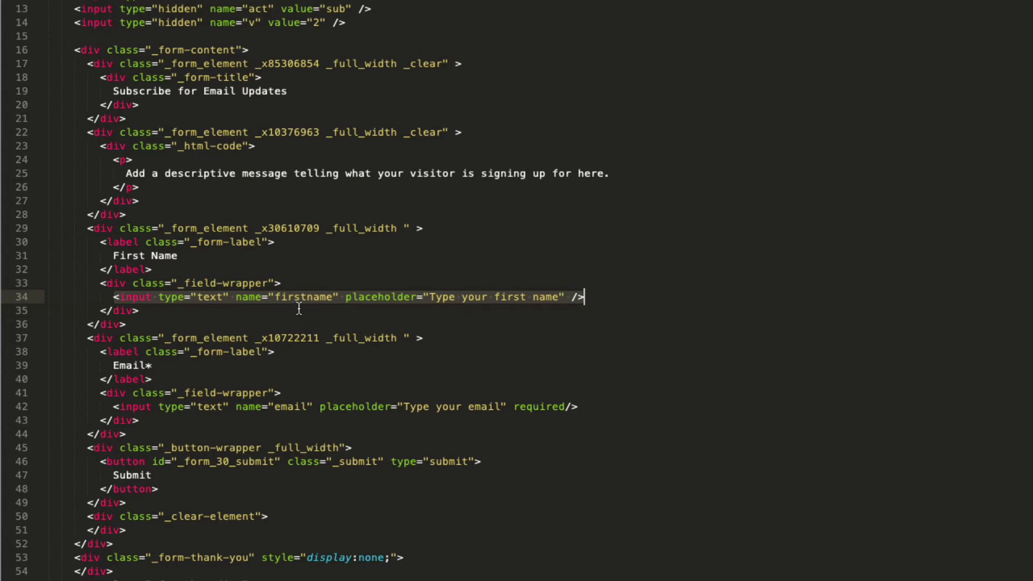
double_click(298, 298)
key("super+c")
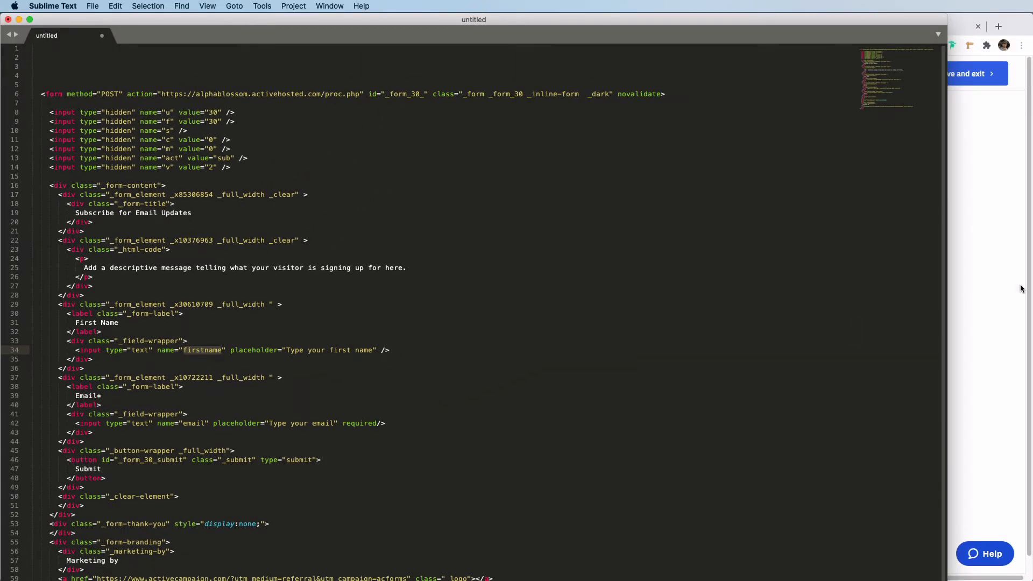
Back in the GrooveFunnels builder in Chrome, set the First Name field's input name and input ID to firstname.
left_click(1021, 288)
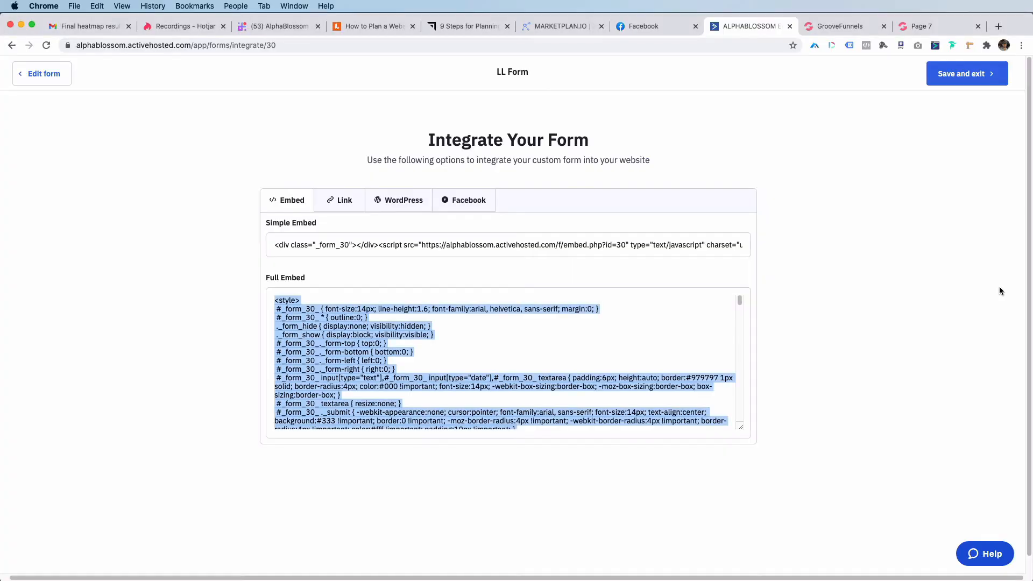
left_click(829, 26)
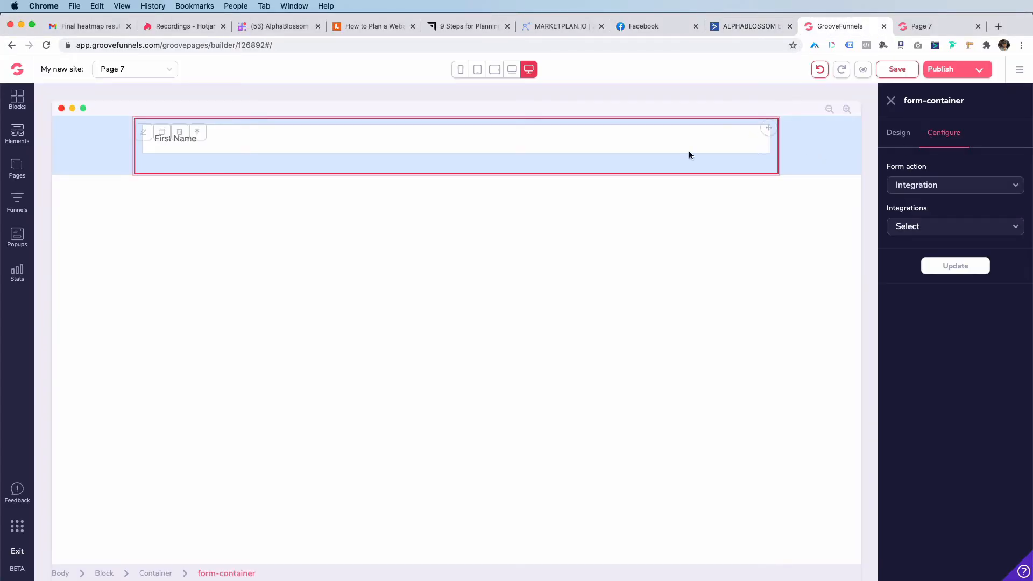
left_click(608, 131)
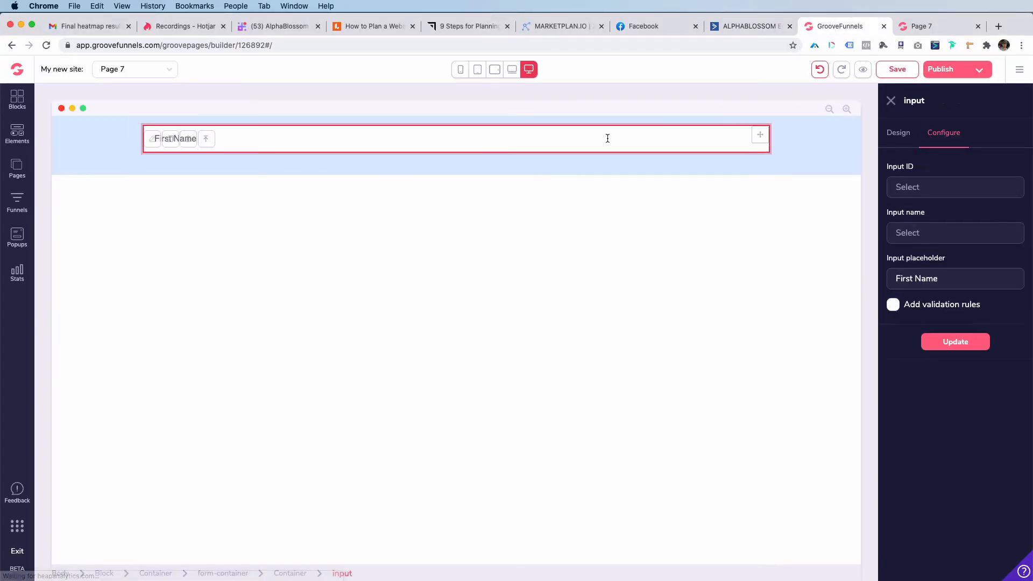
left_click(923, 235)
type("firstname")
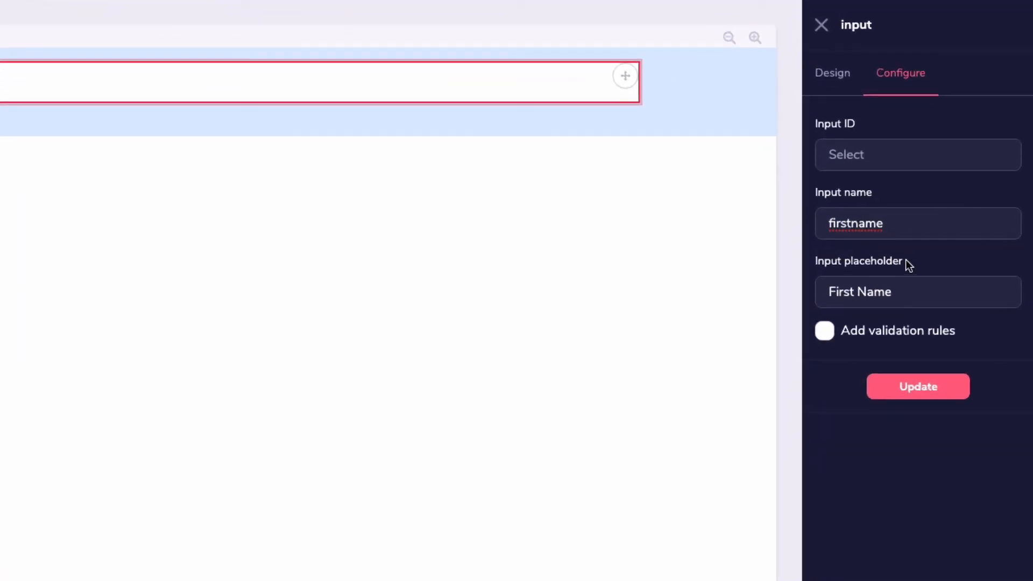
left_click(859, 157)
key("super+v")
Add a validation rule that the First Name field cannot be empty, apply the update, and duplicate the field.
left_click(826, 334)
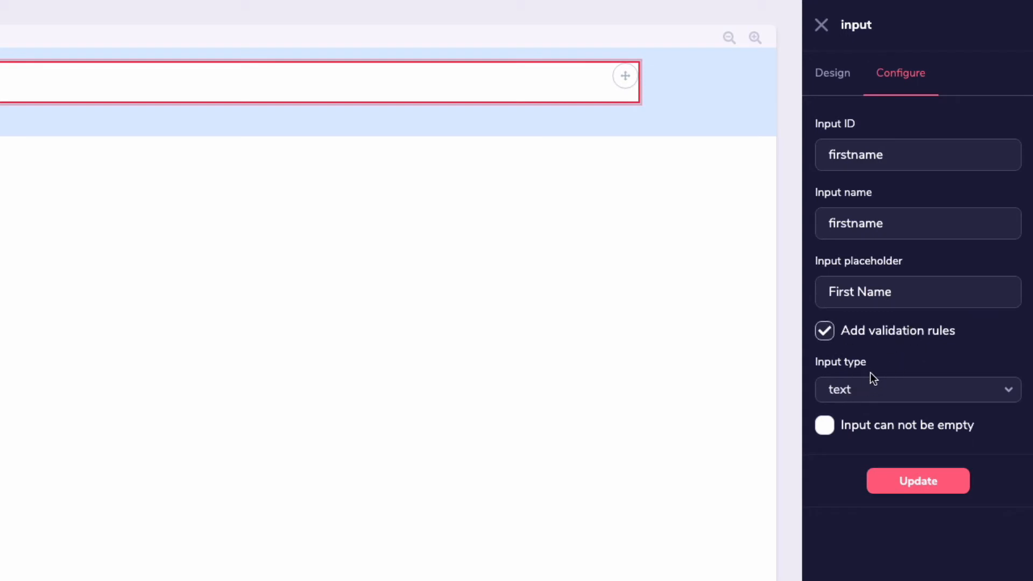
left_click(836, 426)
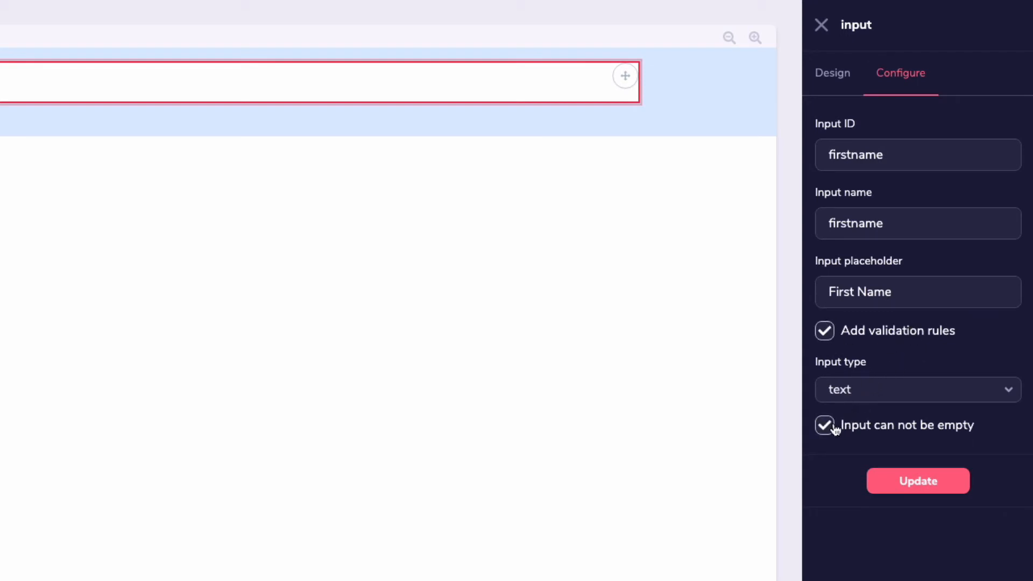
left_click(922, 481)
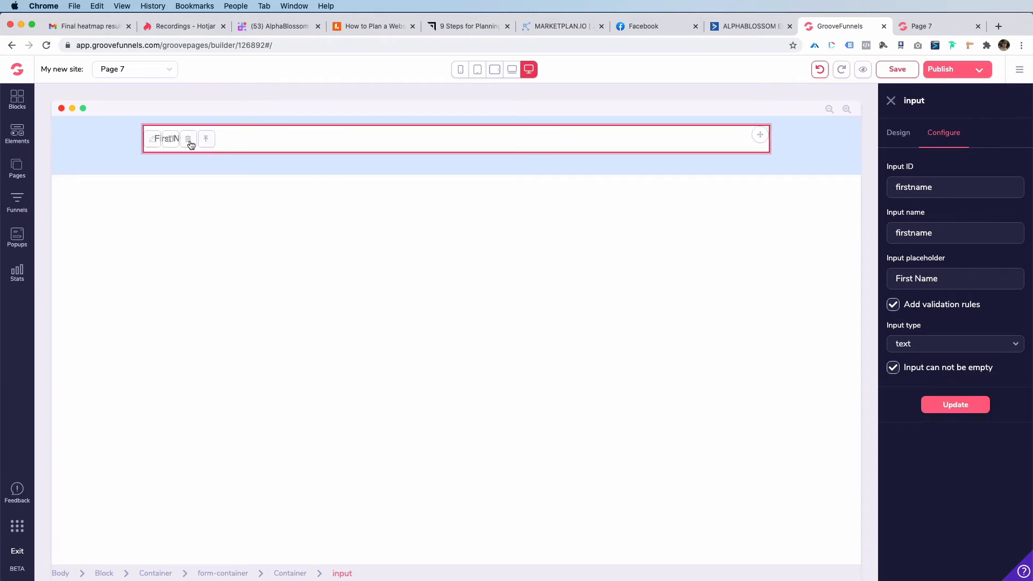
left_click(171, 141)
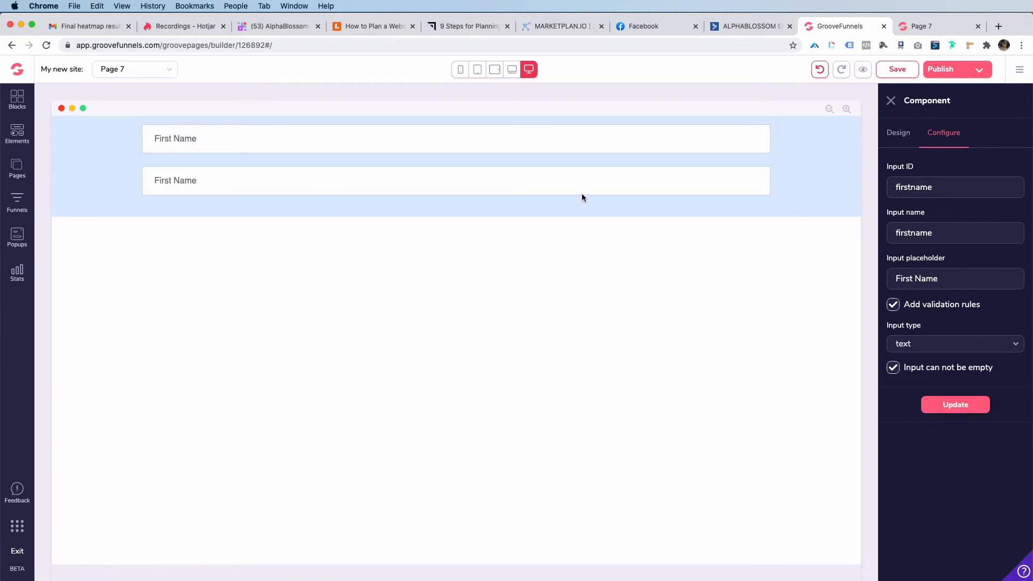
In Sublime Text, locate the email input in the form's embed code and select its name value.
key("super+Tab")
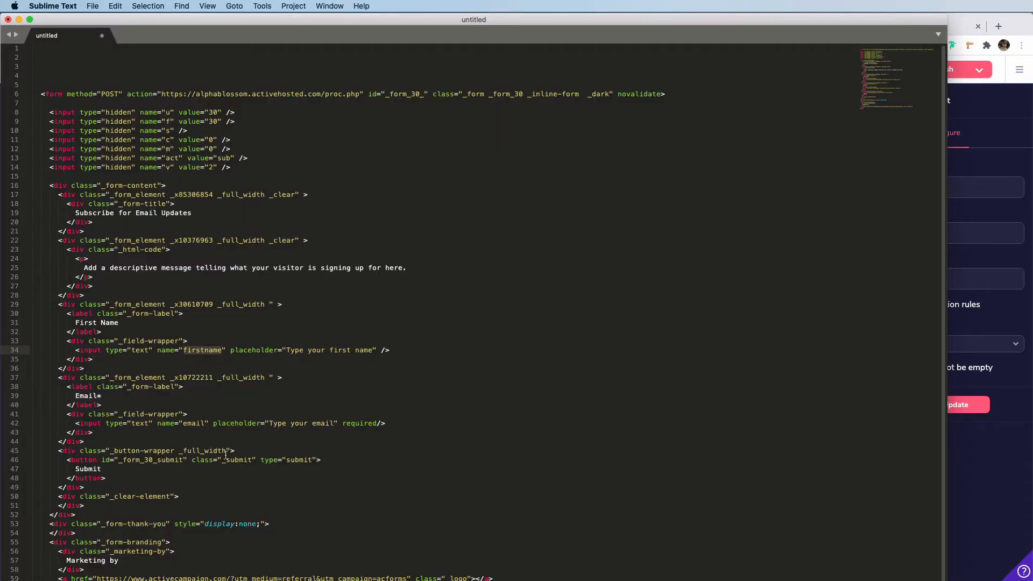
left_click_drag(76, 425, 401, 433)
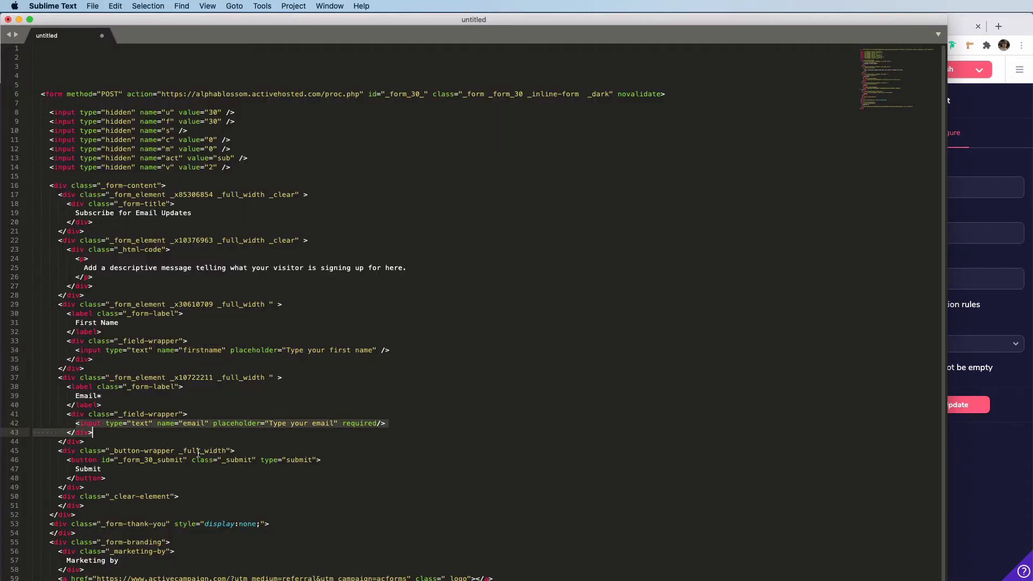
double_click(193, 424)
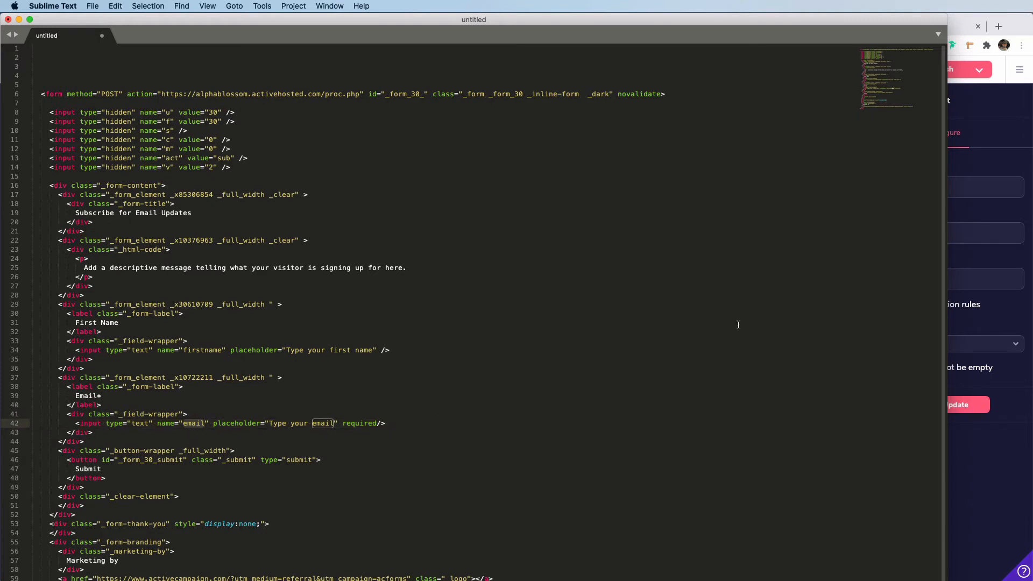
Return to the GrooveFunnels builder in Chrome and set the duplicated field's input name and input ID to email.
left_click(962, 28)
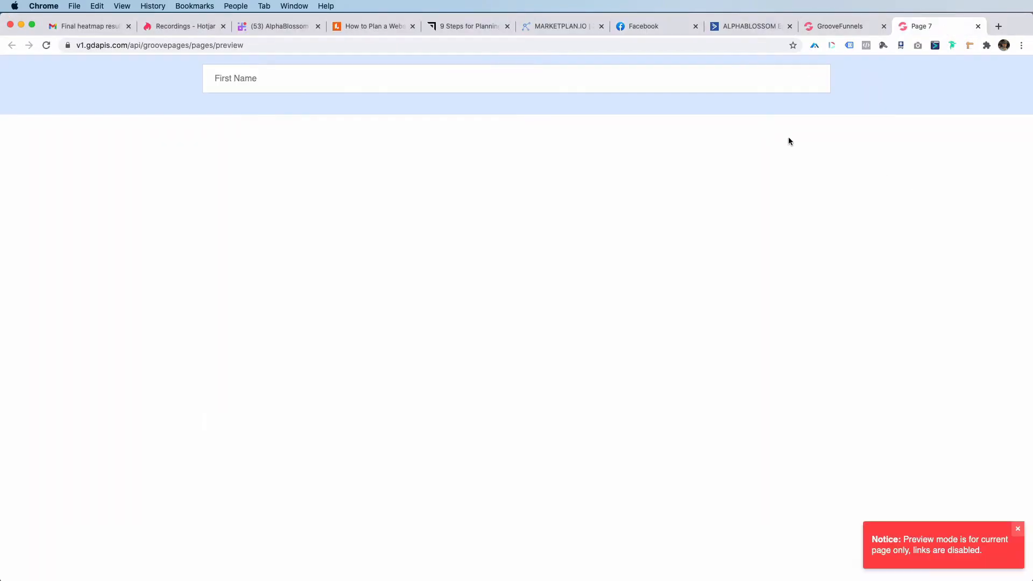
left_click(854, 25)
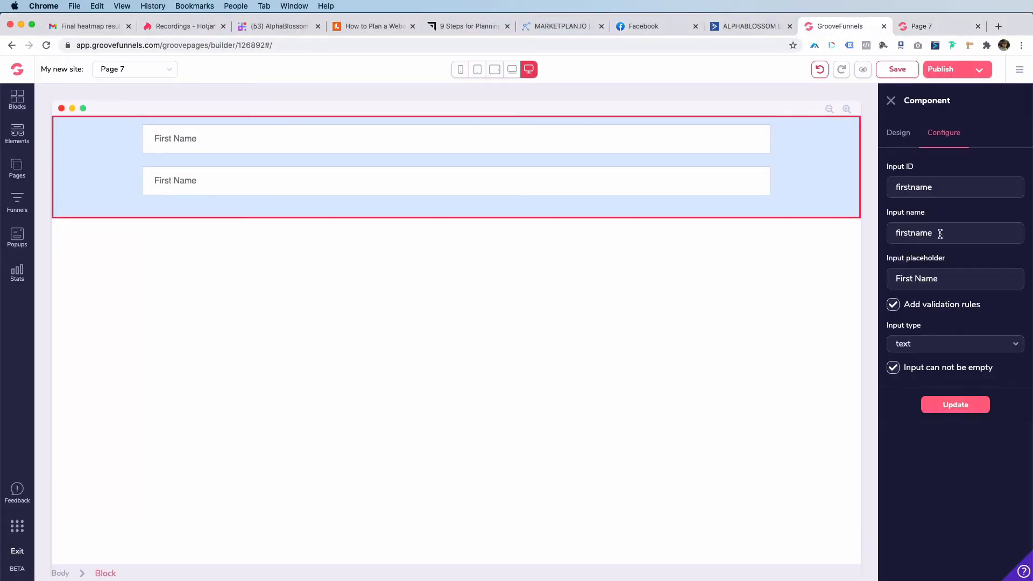
left_click(574, 179)
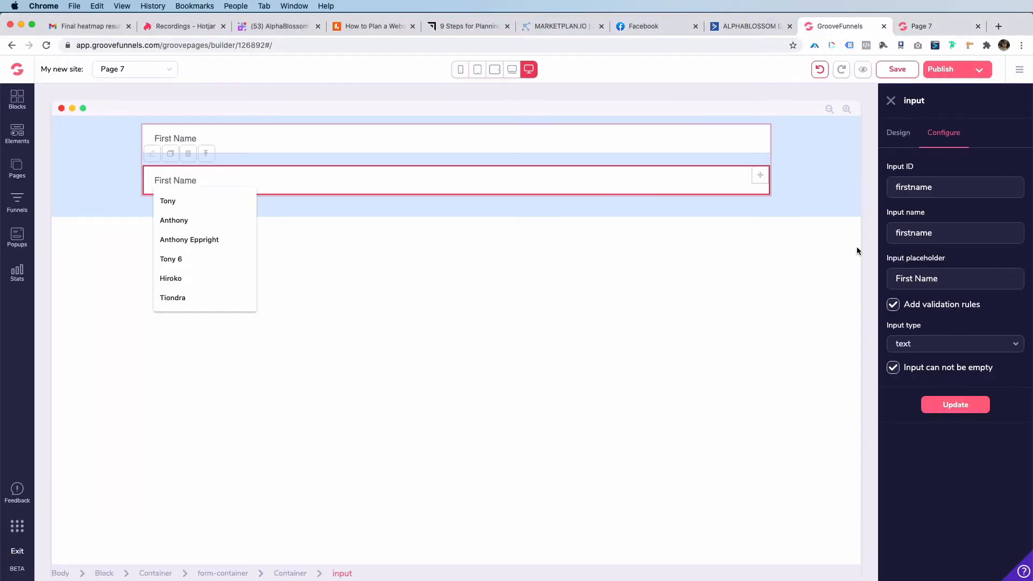
left_click(914, 234)
key("super+a")
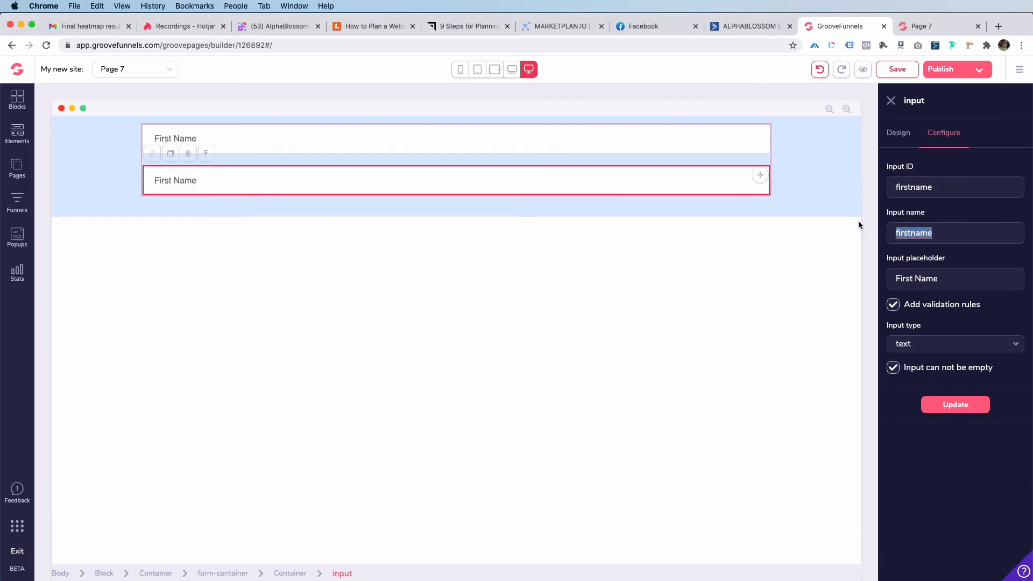
type("email")
left_click(899, 184)
key("super+a")
type("email")
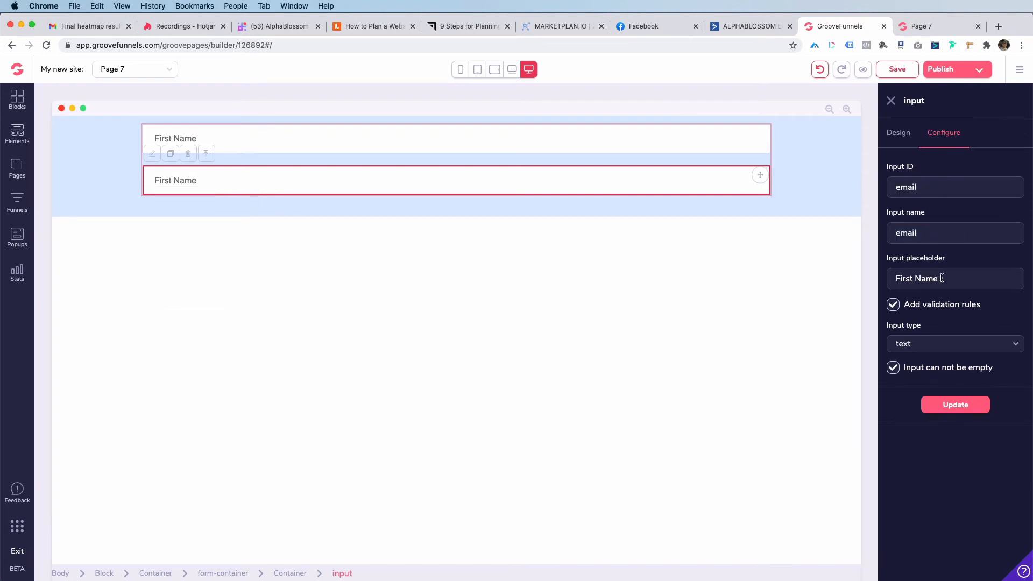
Set the duplicated field's placeholder to "Email" and its input type to email, and apply the update.
left_click_drag(941, 278, 894, 278)
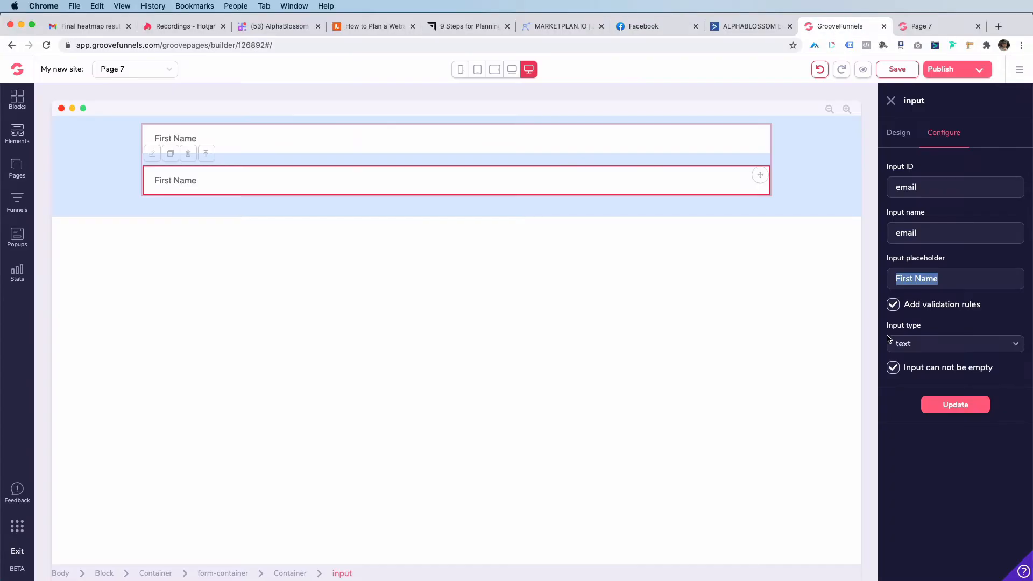
type("Email")
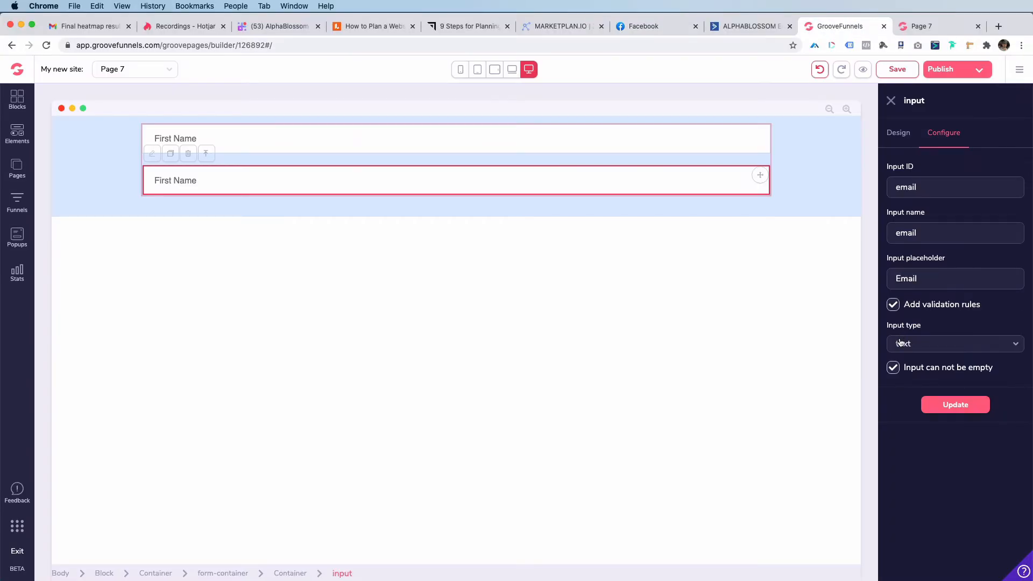
left_click(900, 353)
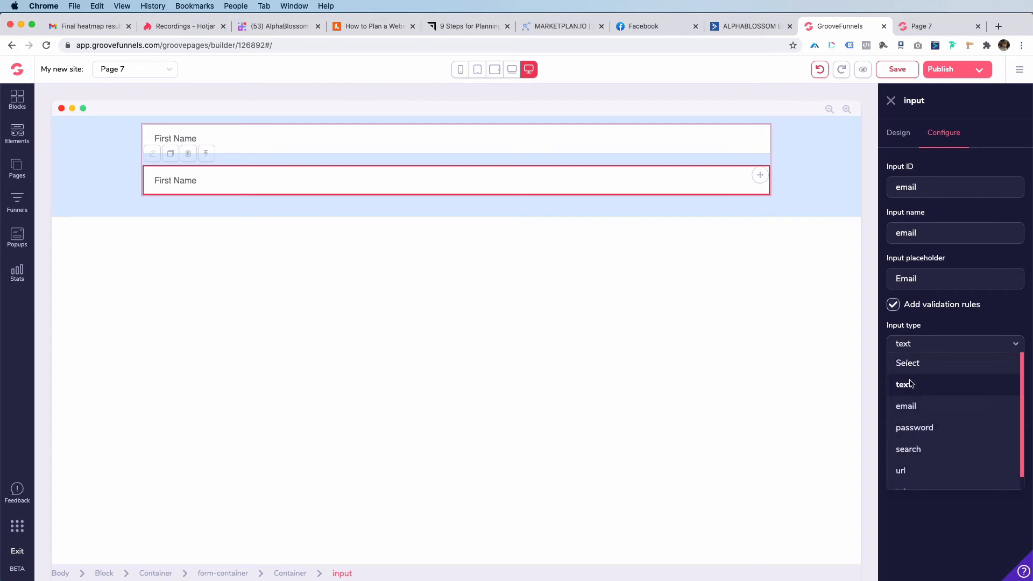
left_click(917, 407)
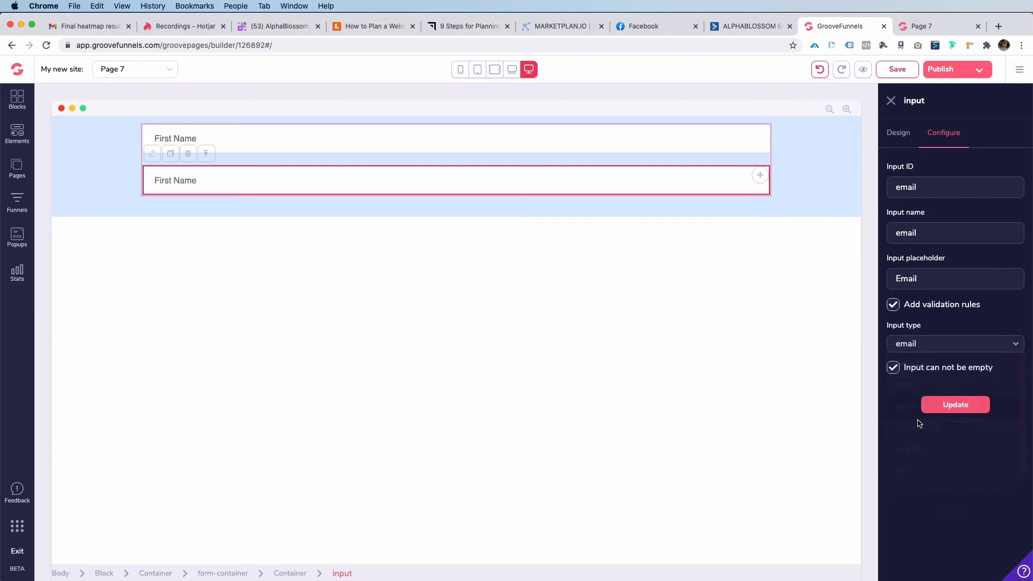
left_click(960, 407)
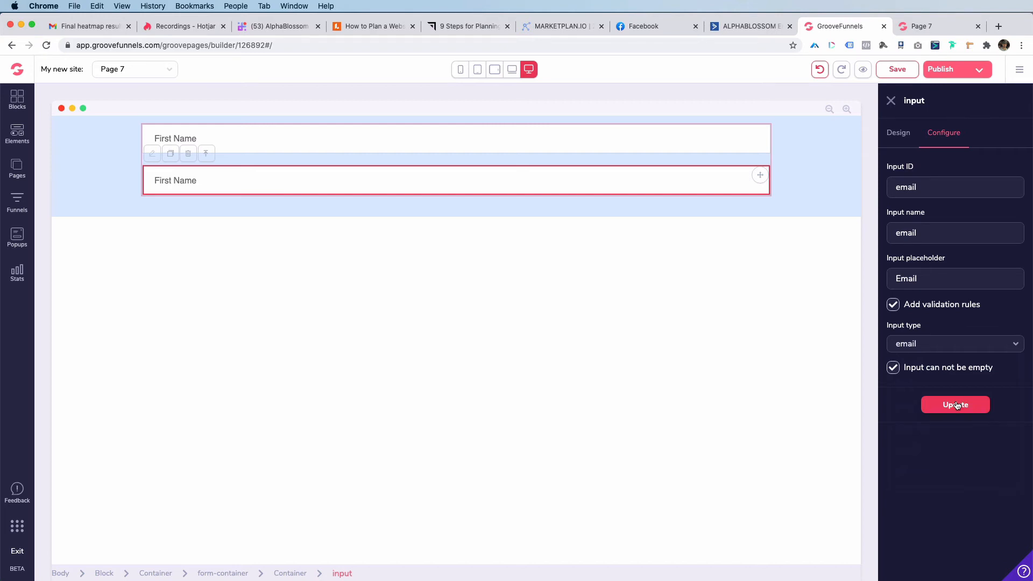
left_click(956, 405)
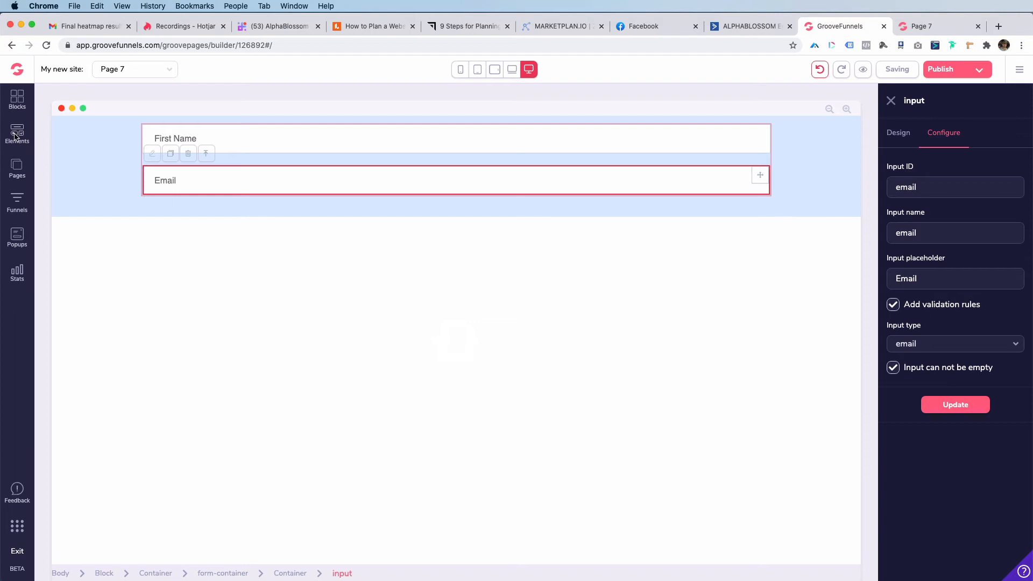
Add a Submit Button element to the form below the Email field.
left_click(18, 134)
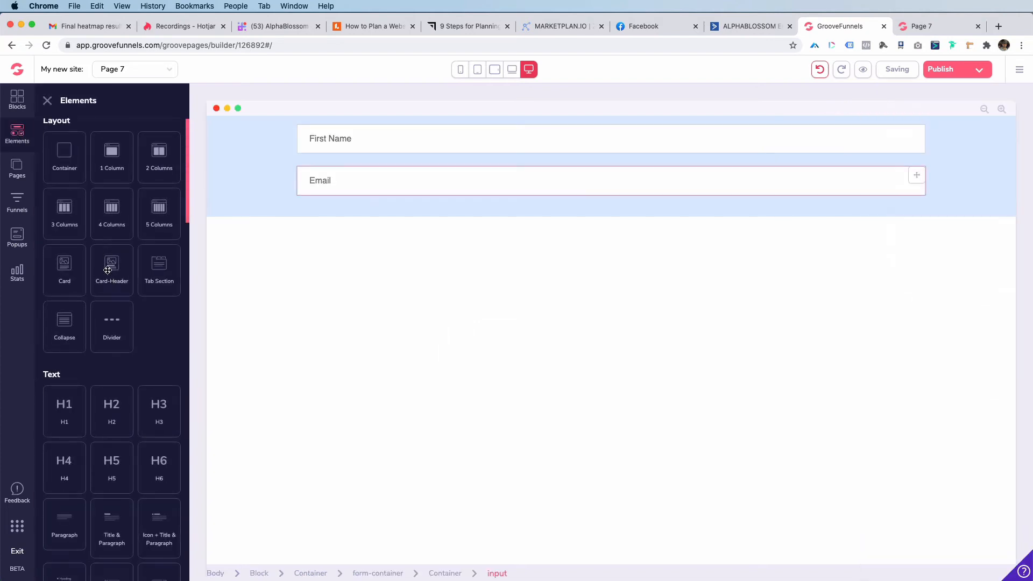
scroll(108, 251, "down", 20)
scroll(107, 251, "up", 5)
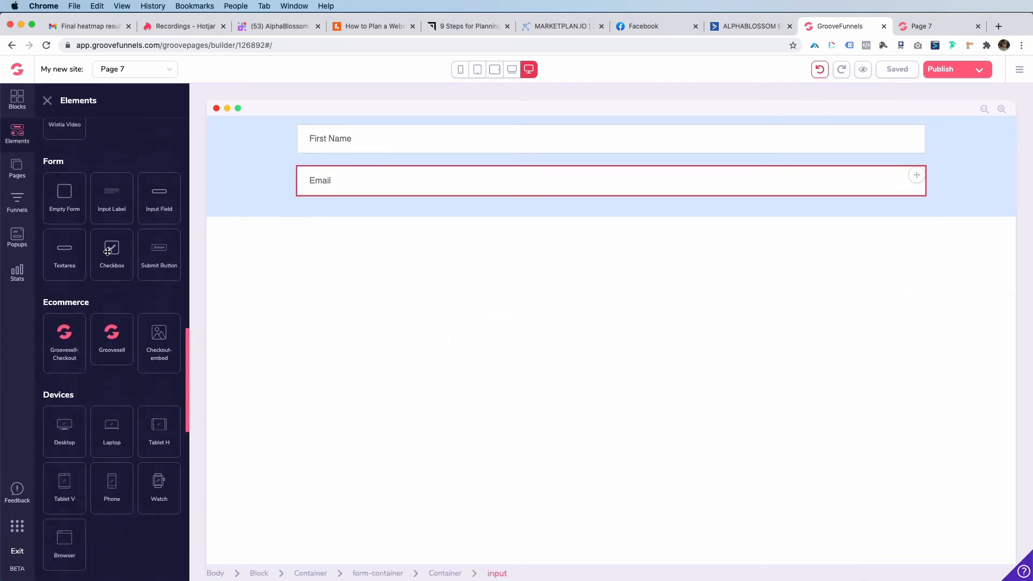
left_click_drag(159, 258, 364, 219)
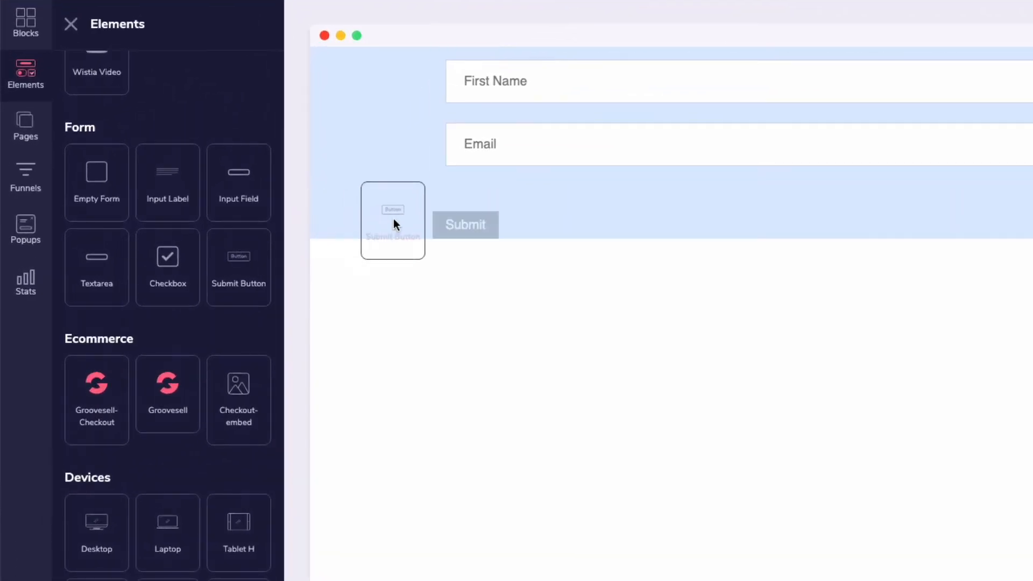
left_click_drag(545, 204, 545, 205)
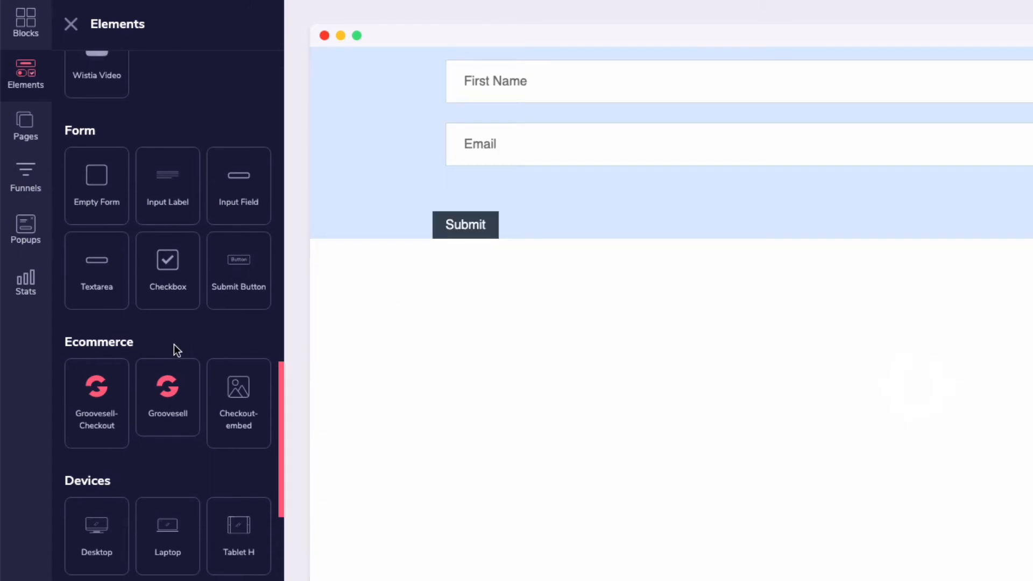
Set the Submit button's left and right padding to 3rem.
scroll(174, 347, "up", 10)
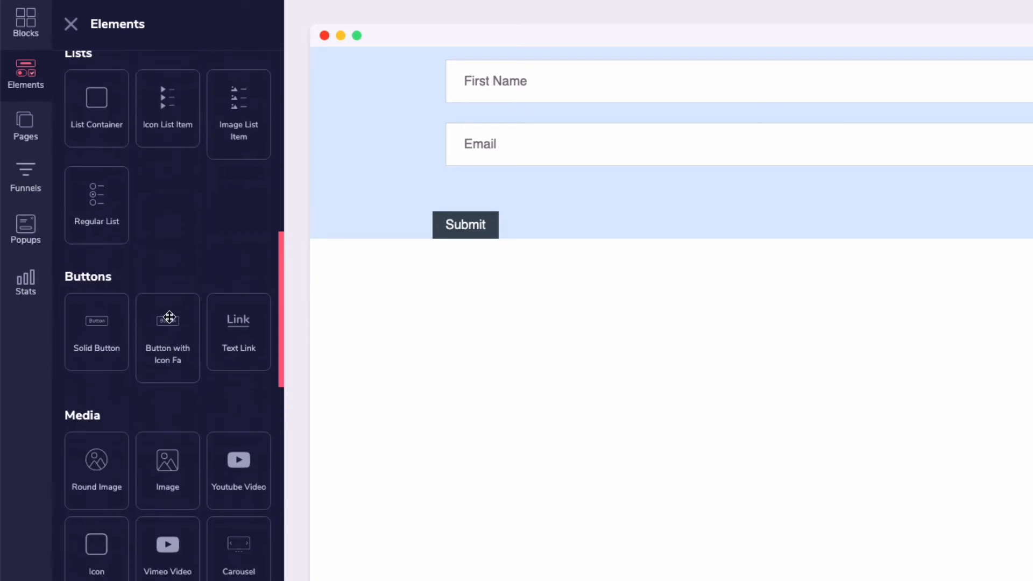
left_click(462, 226)
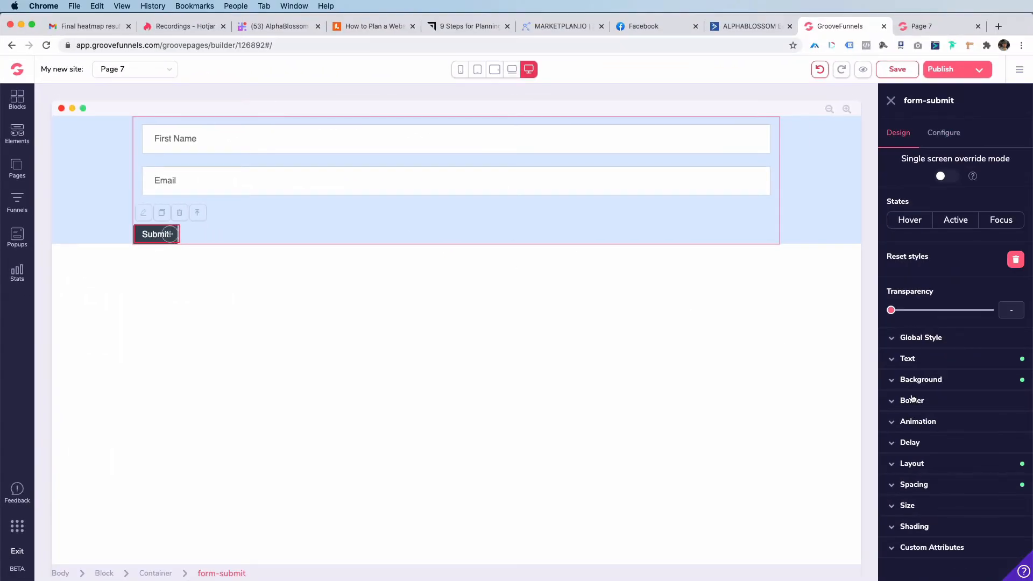
left_click(901, 484)
scroll(953, 451, "down", 3)
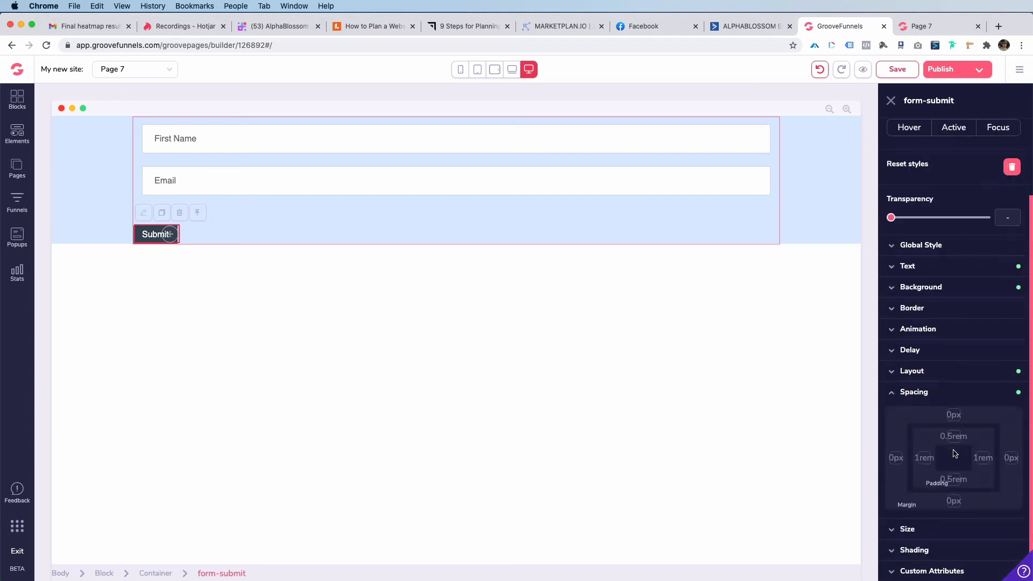
left_click(984, 458)
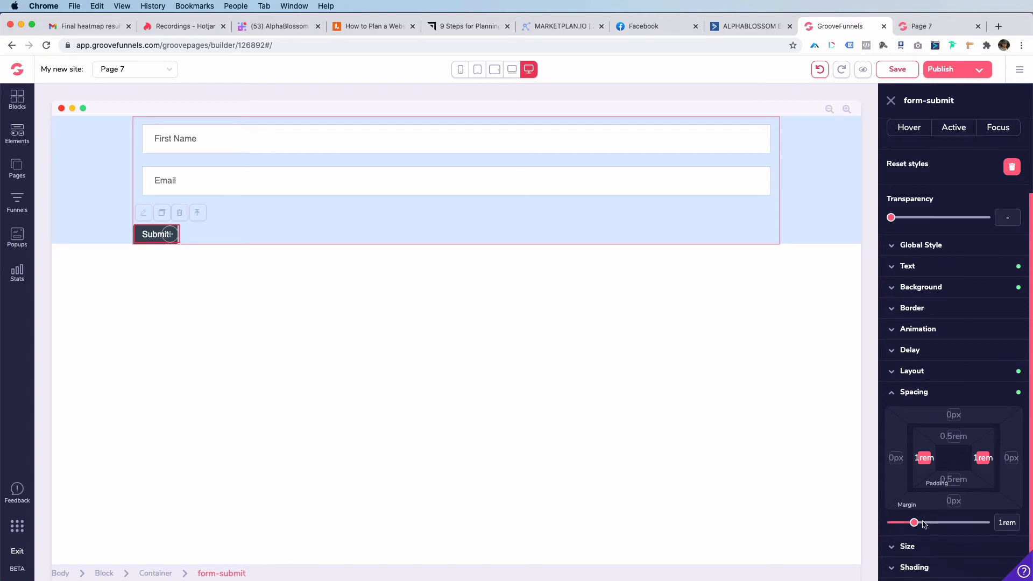
left_click_drag(919, 524, 947, 523)
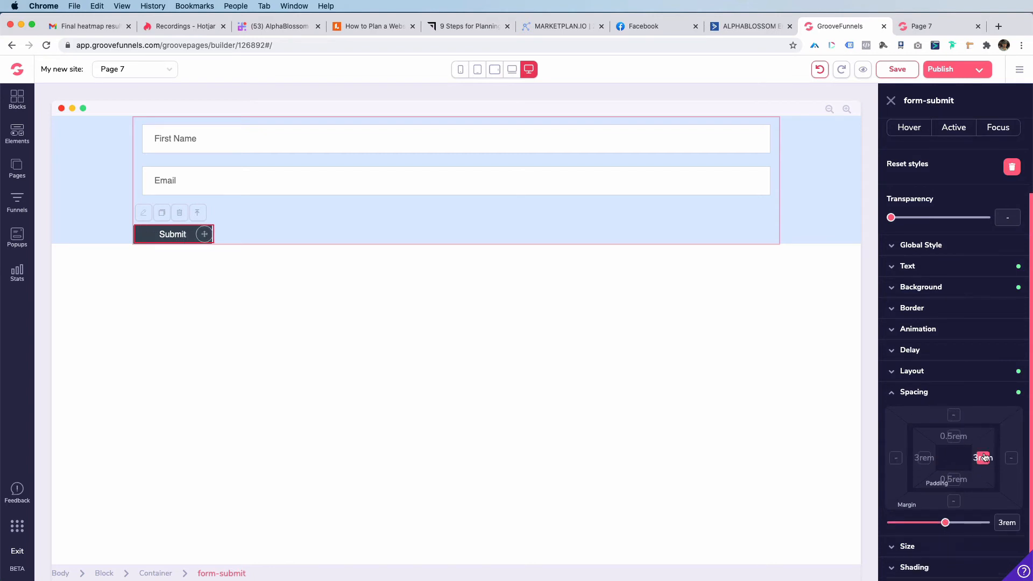
left_click_drag(945, 525, 945, 524)
Set the Submit button's top and bottom padding to 1.5rem and its text size to 1.25rem.
left_click(983, 458)
left_click(924, 457)
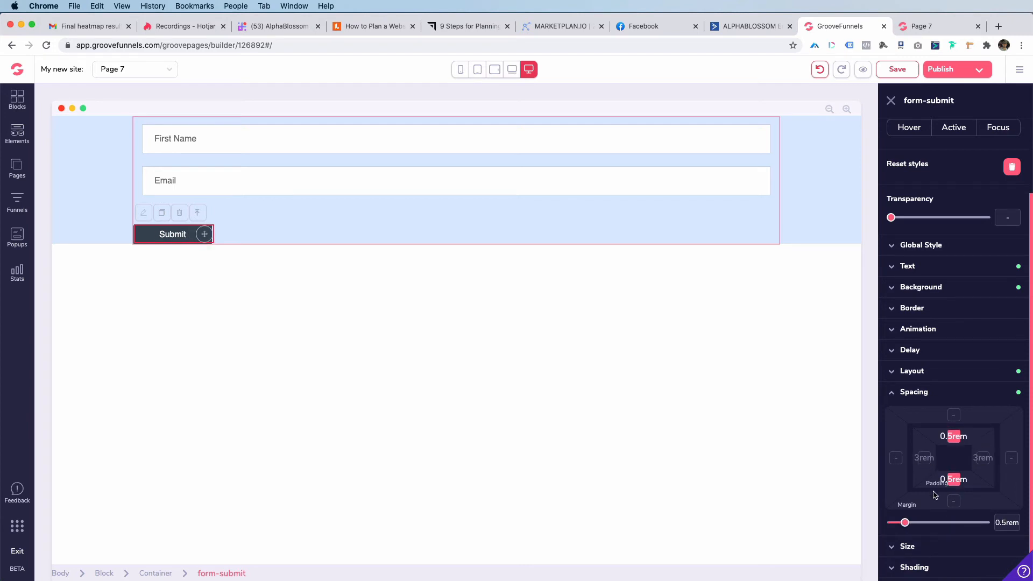
left_click_drag(905, 525, 923, 525)
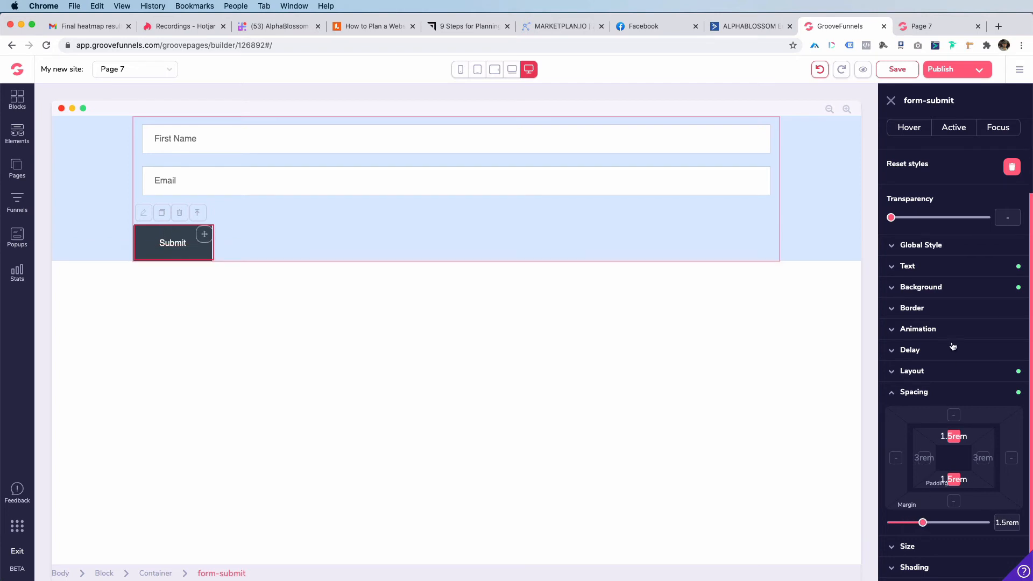
left_click(919, 268)
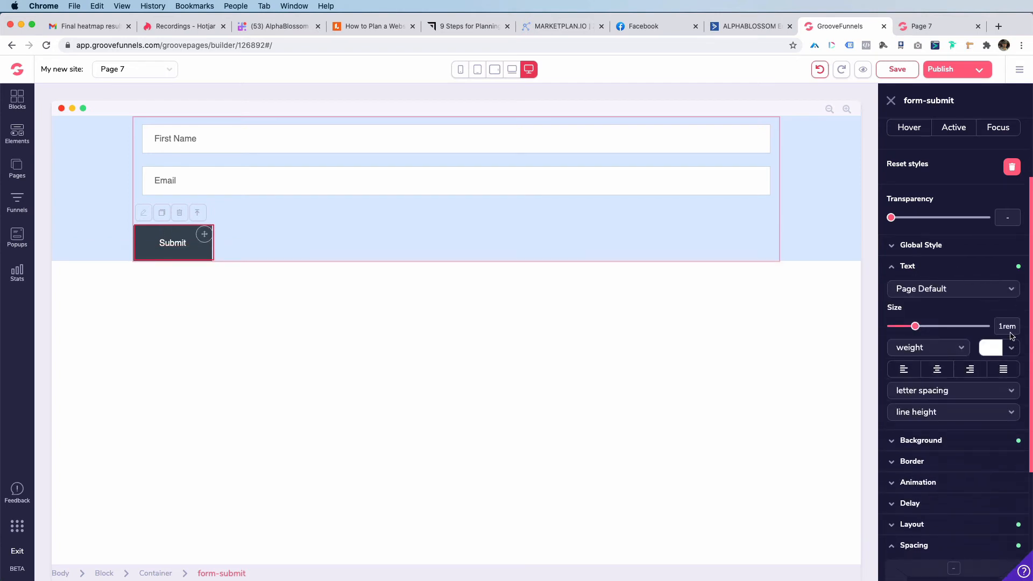
left_click_drag(922, 326, 930, 326)
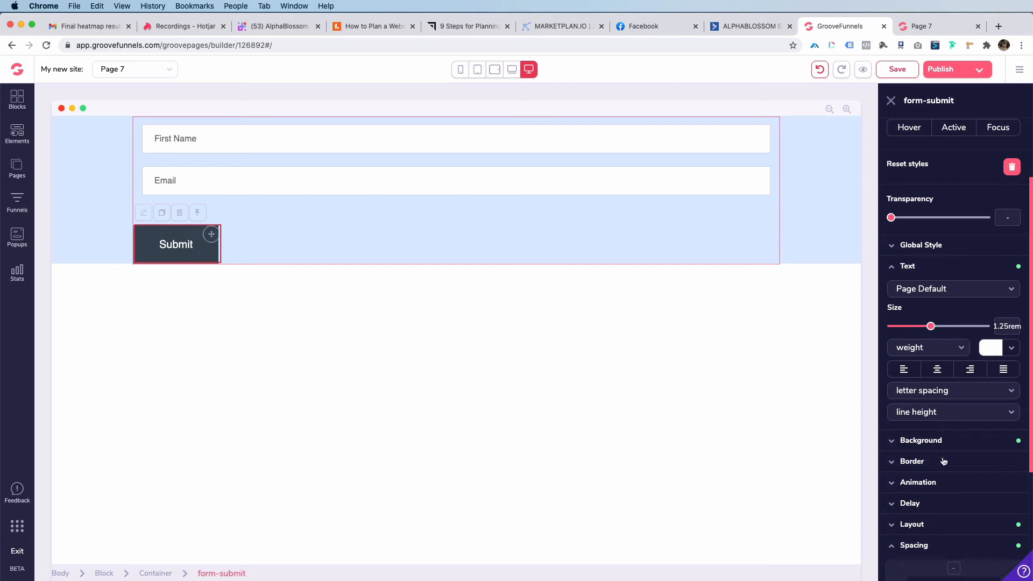
Center the Submit button by setting its display to block and its left and right margins to auto.
left_click(926, 523)
scroll(928, 511, "down", 5)
left_click(980, 322)
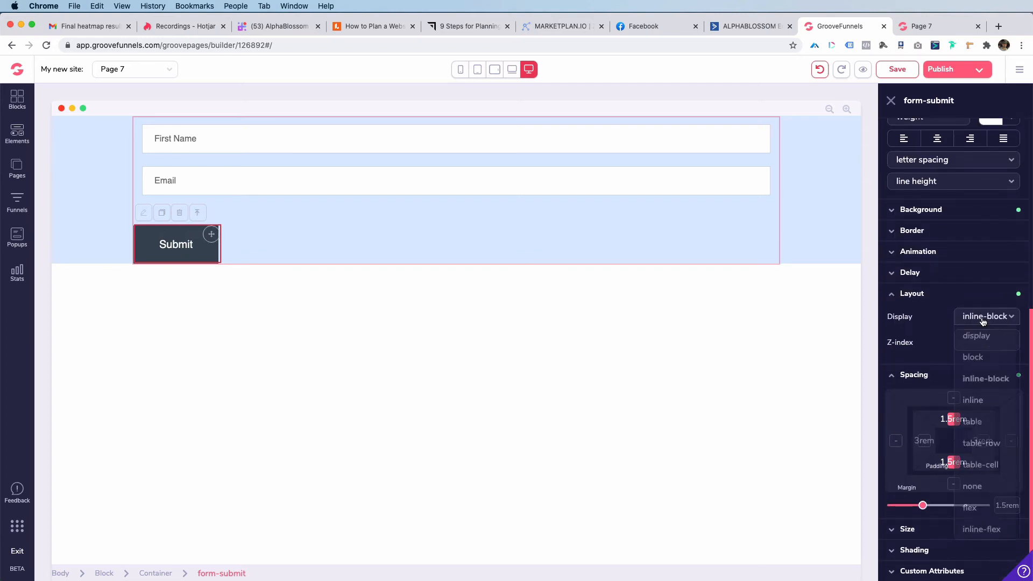
left_click(980, 358)
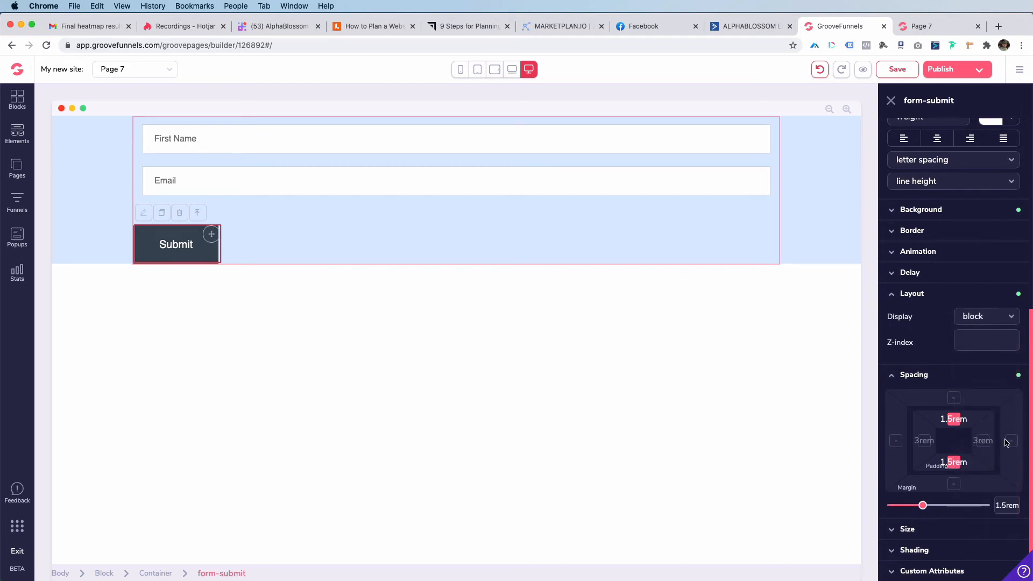
left_click(1008, 442)
left_click(895, 441)
left_click_drag(892, 505, 988, 507)
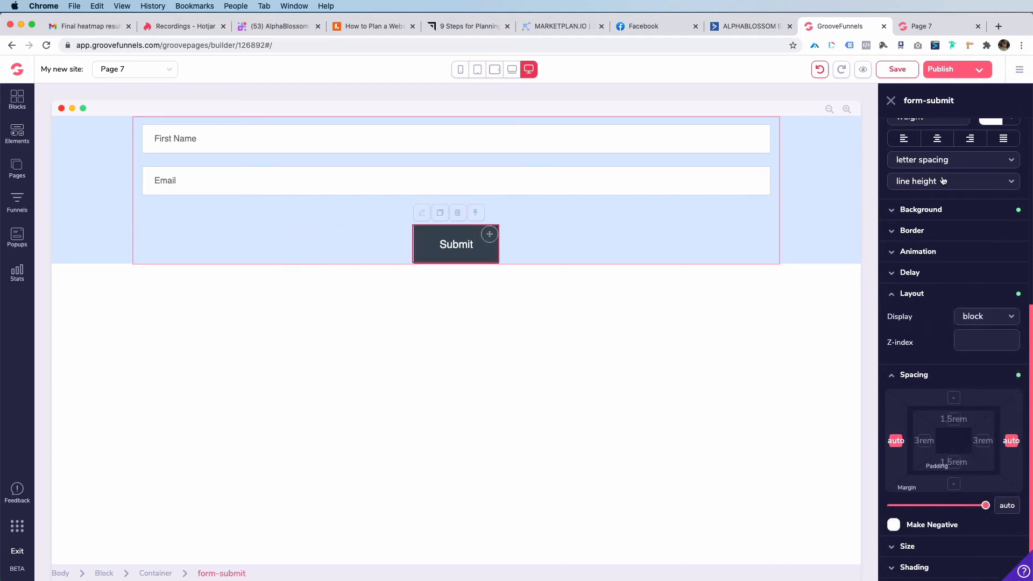
Set the button text to "Get your copy now!" with the Submit button action, and apply the update.
scroll(936, 197, "up", 10)
left_click(945, 134)
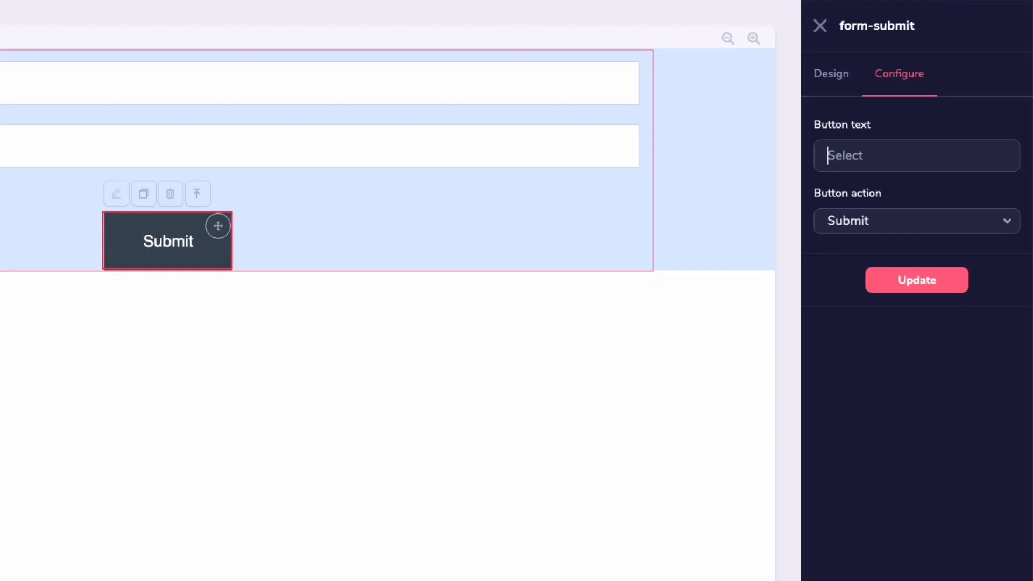
type("Get your copy now!")
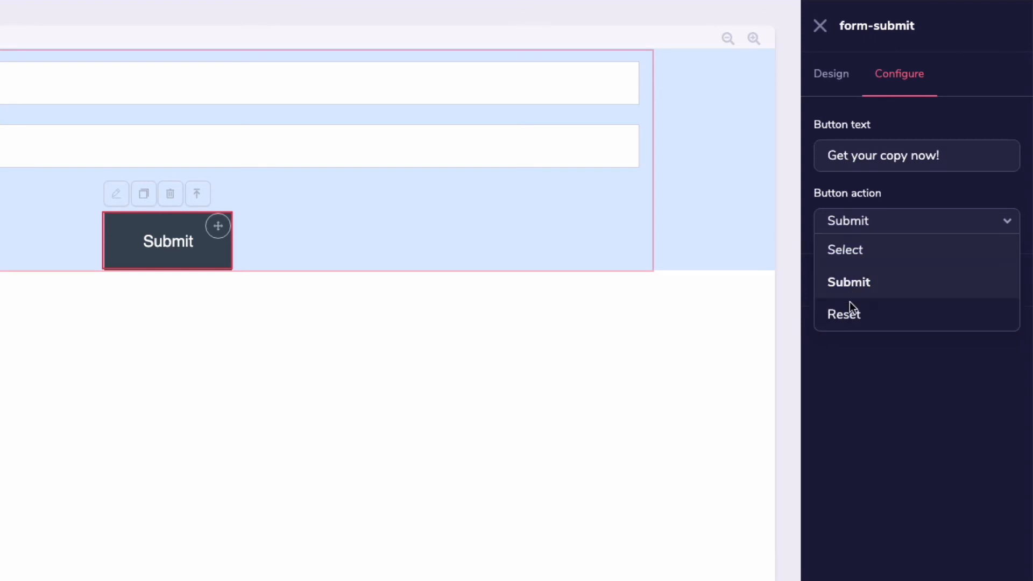
left_click(849, 283)
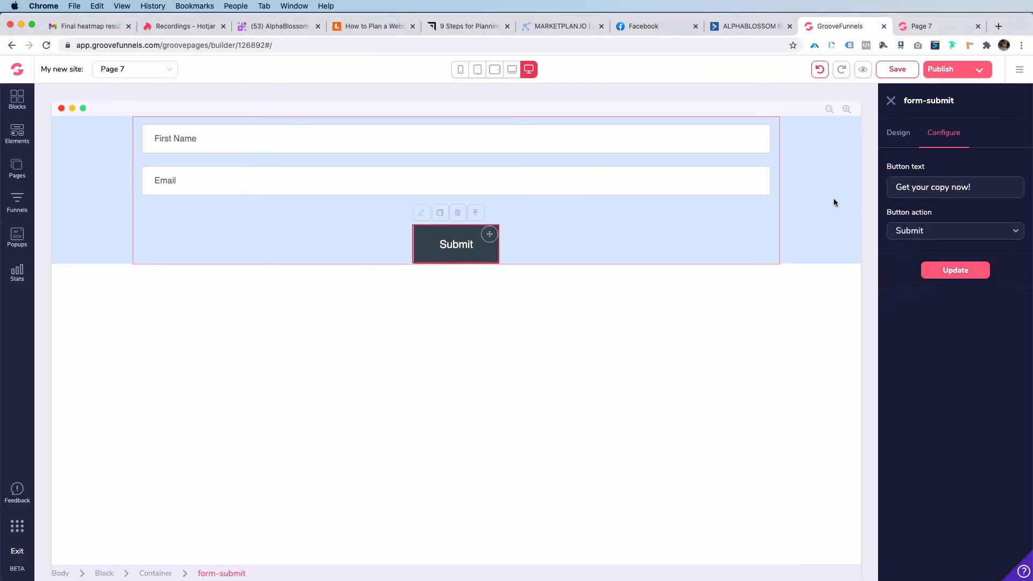
left_click(953, 273)
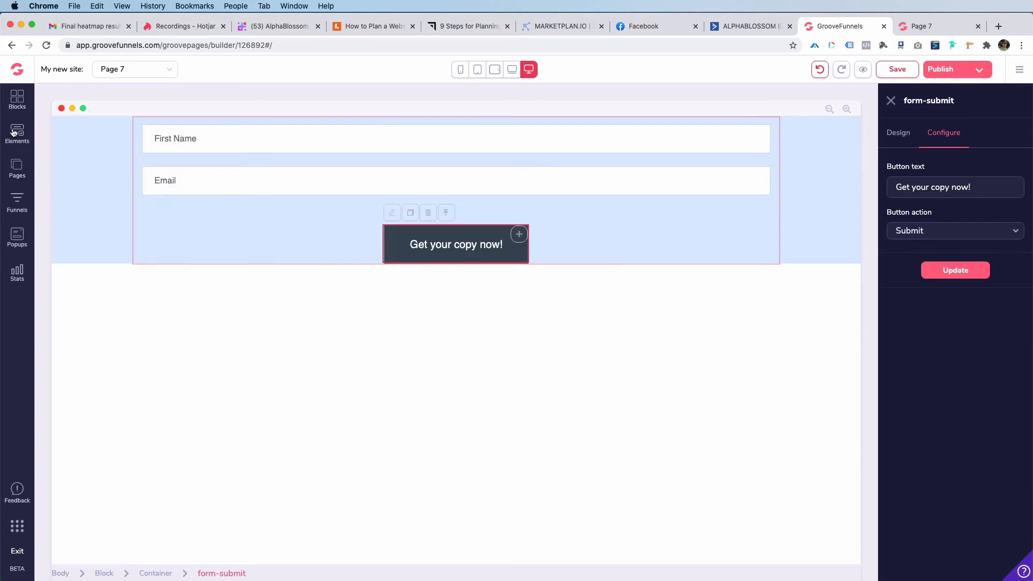
Add a Code Embed element inside the form above the First Name field and select it.
left_click(15, 132)
scroll(123, 331, "down", 10)
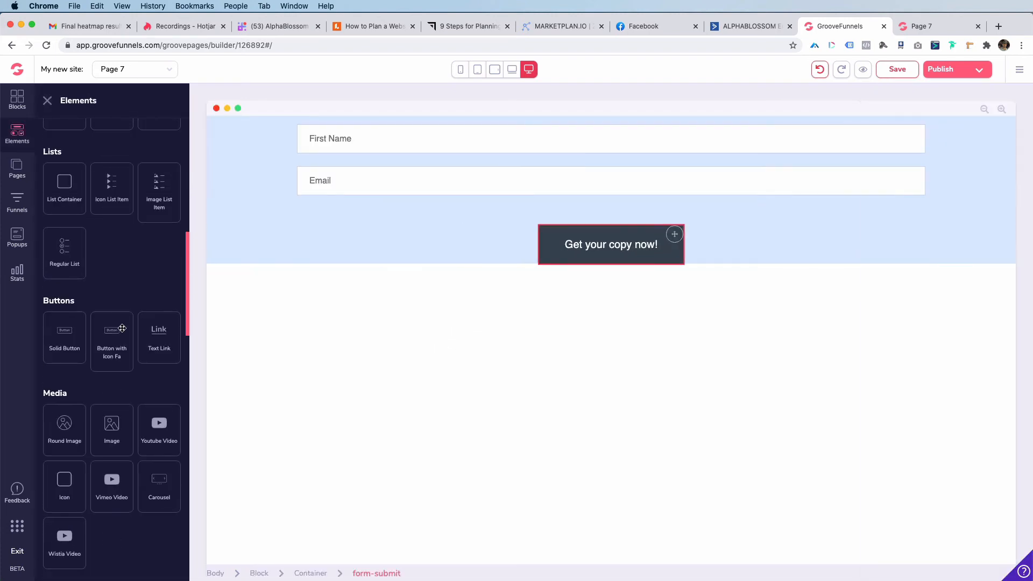
scroll(122, 328, "down", 7)
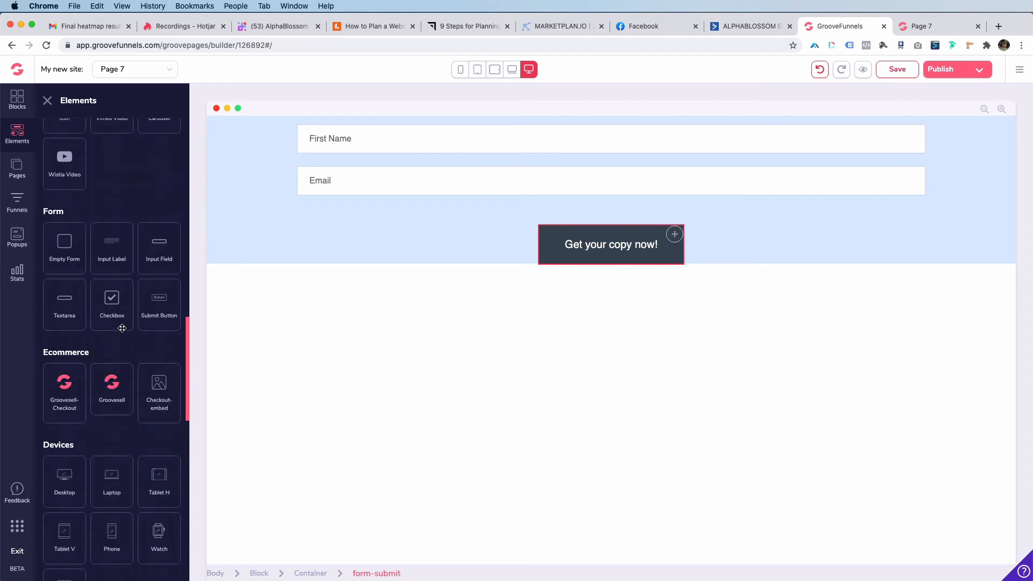
scroll(122, 328, "down", 3)
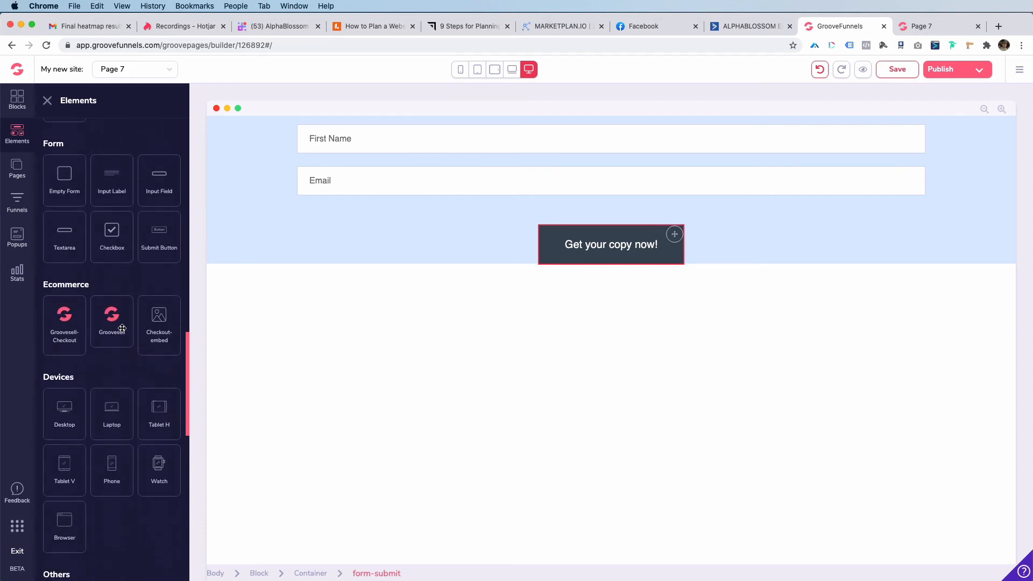
scroll(122, 329, "down", 9)
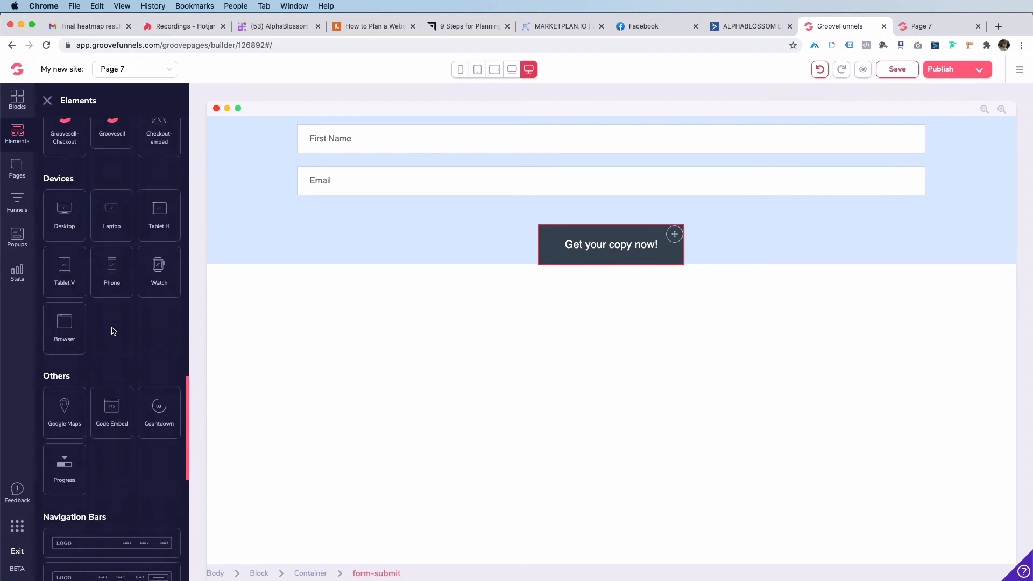
left_click_drag(121, 419, 444, 147)
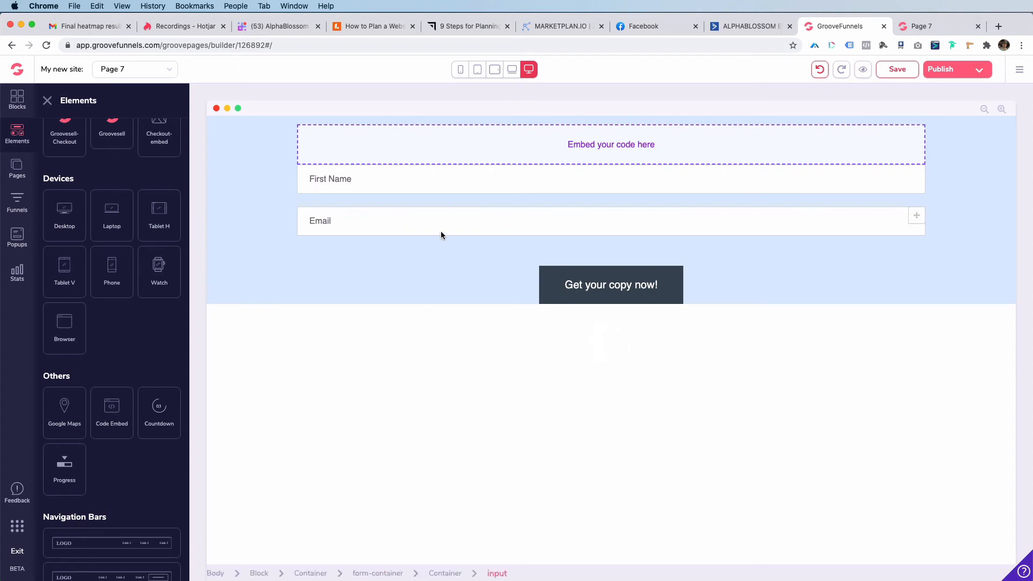
left_click(448, 153)
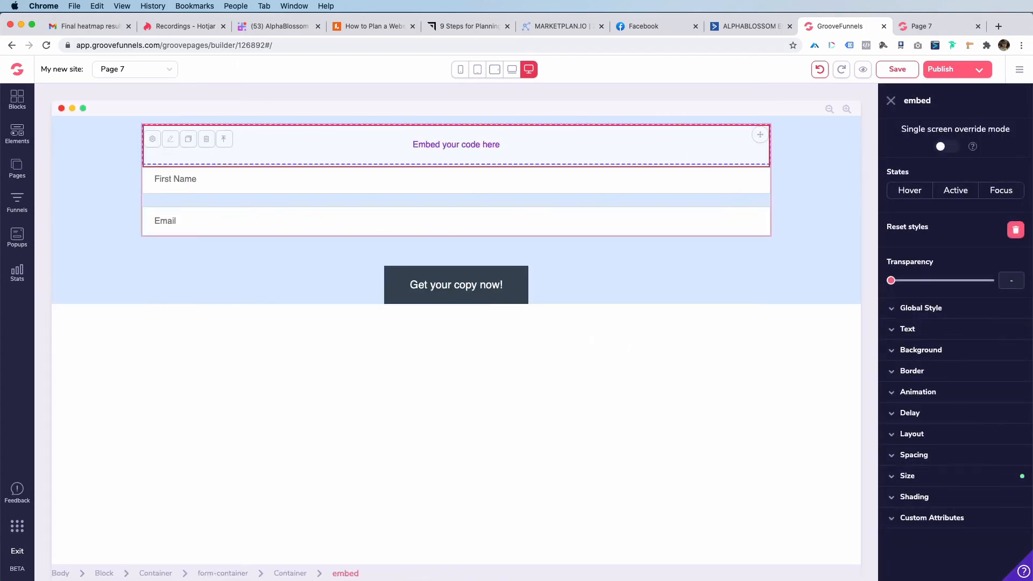
In Sublime Text, copy the hidden input lines u through v from the form's embed code, and return to the GrooveFunnels builder in Chrome.
key("super+Tab")
left_click_drag(231, 168, 32, 113)
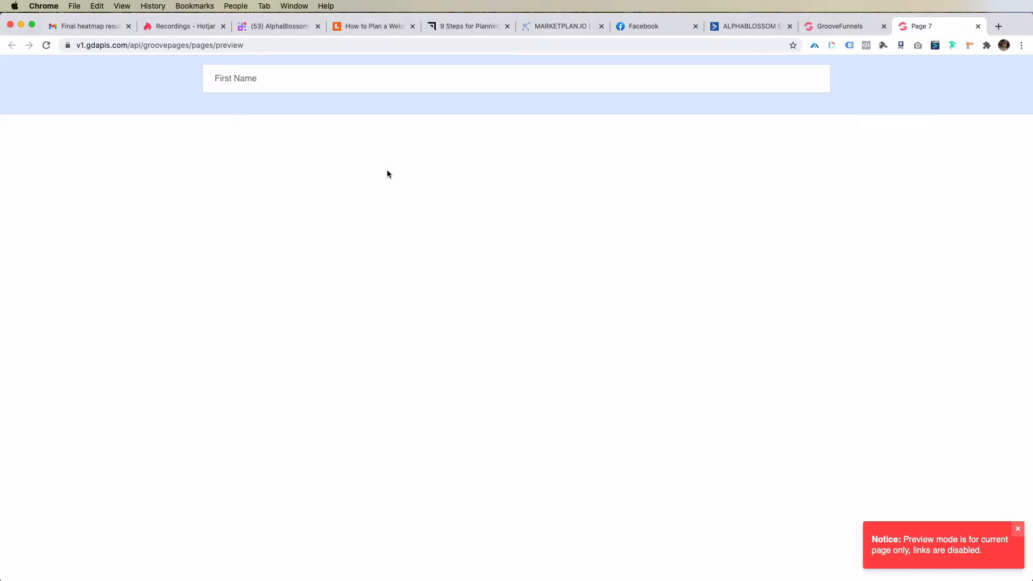
key("ctrl+shift+Tab")
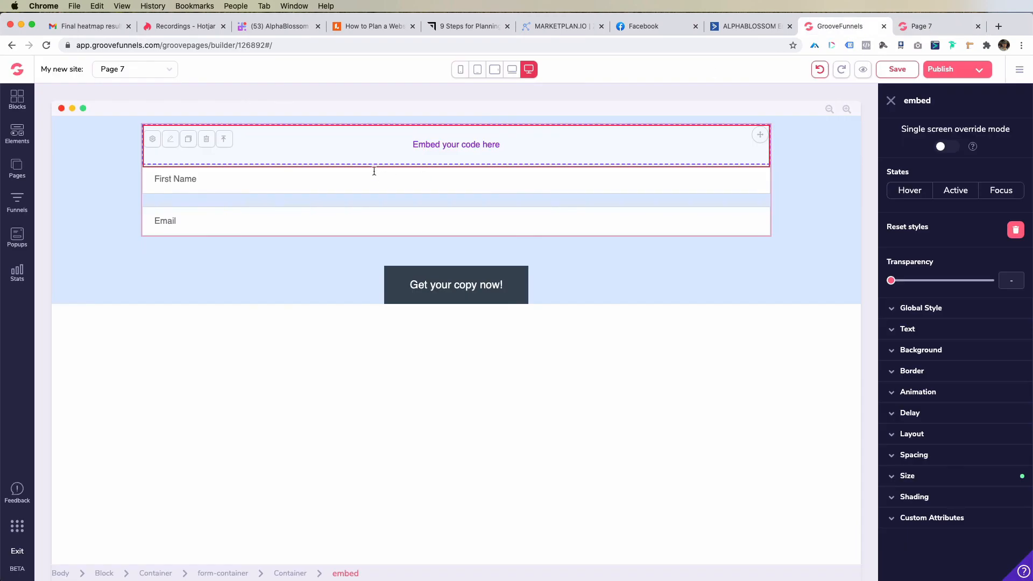
Paste the hidden inputs u, f, s, c, m, act and v into the Code Embed element's source code and save it.
left_click(153, 141)
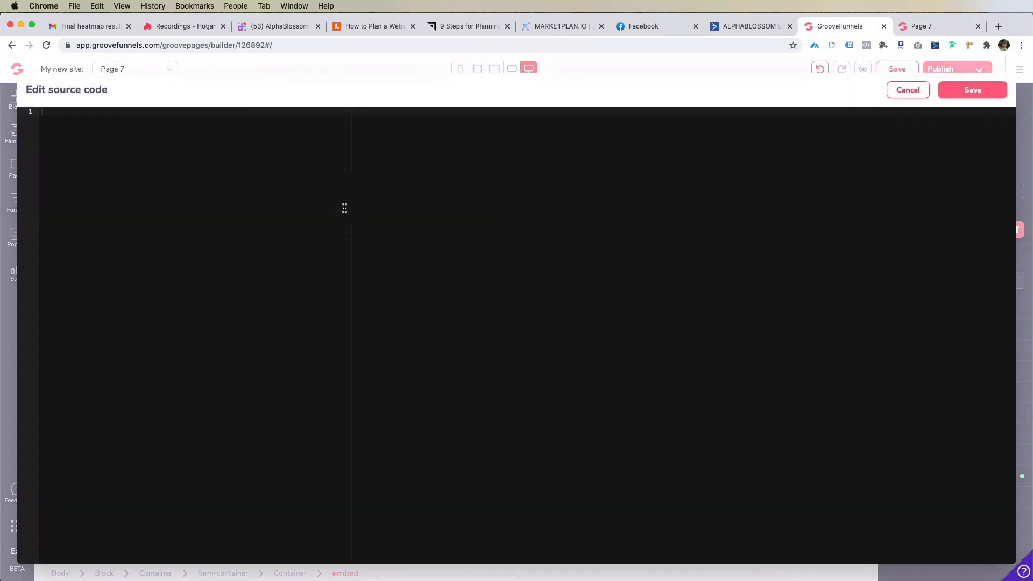
type("<input type=\"hidden\" name=\"u\" value=\"10\" /> <input type=\"hidden\" name=\"f\" value=\"30\" /> <input type=\"hidden\" name=\"s\" /> <input type=\"hidden\" name=\"c\" value=\"0\" /> <input type=\"hidden\" name=\"m\" value=\"0\" /> <input type=\"hidden\" name=\"act\" value=\"sub\" /> <input type=\"hidden\" name=\"v\" value=\"2\" />")
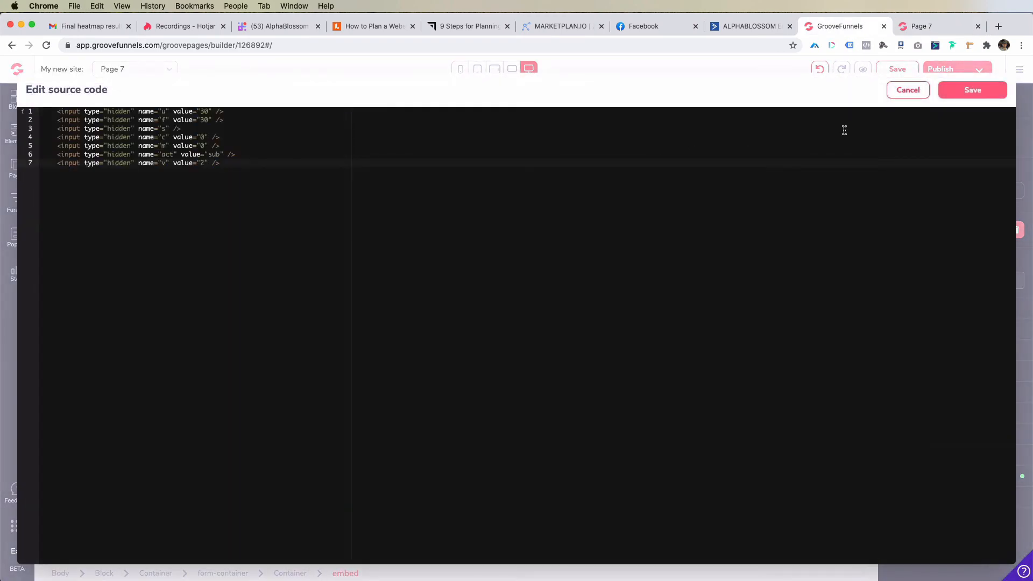
left_click(957, 90)
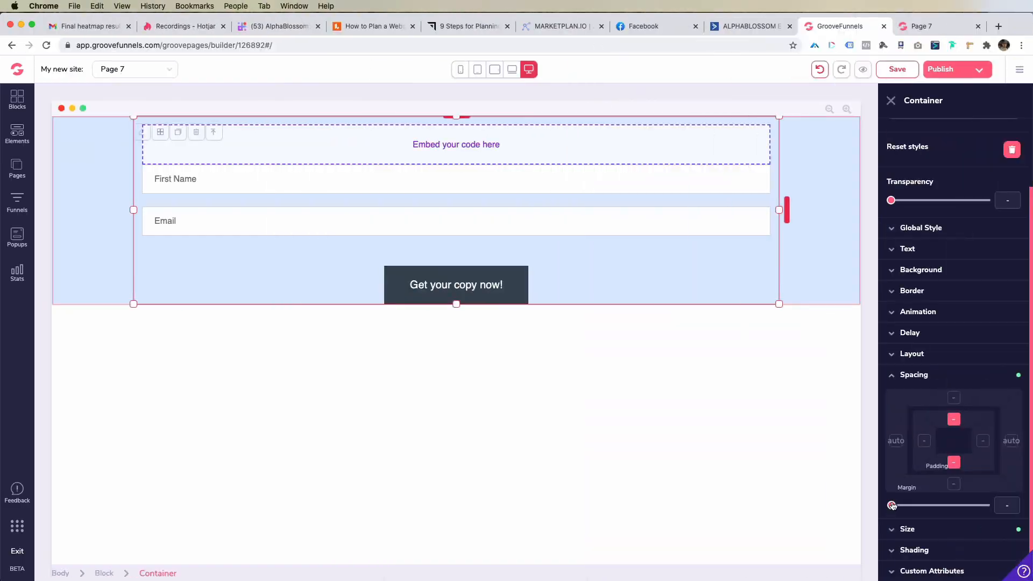
Set the outer container's top and bottom padding to 1.5rem, and move the "Get your copy now!" button into the form container below Email.
left_click_drag(892, 506, 923, 506)
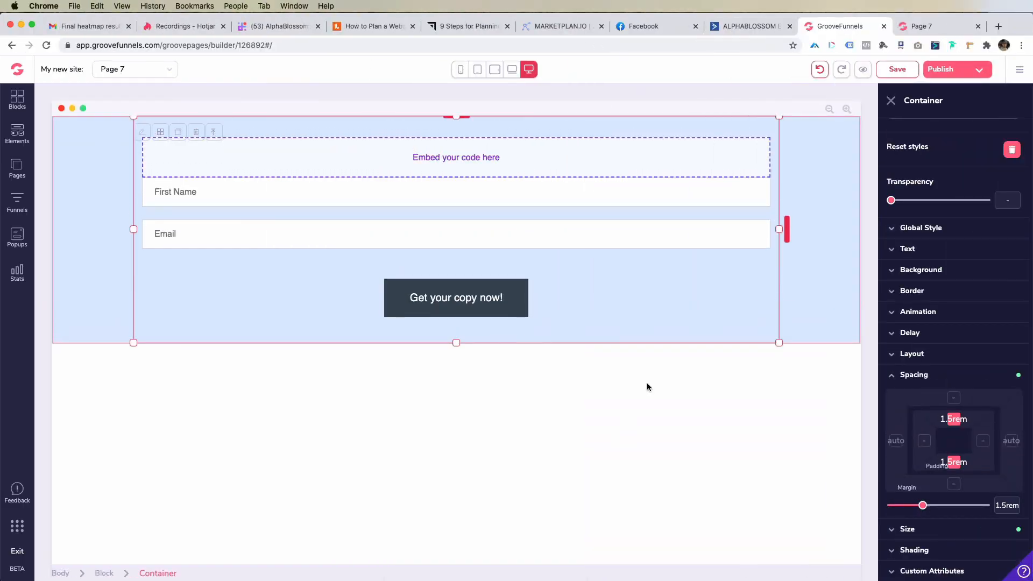
left_click(619, 254)
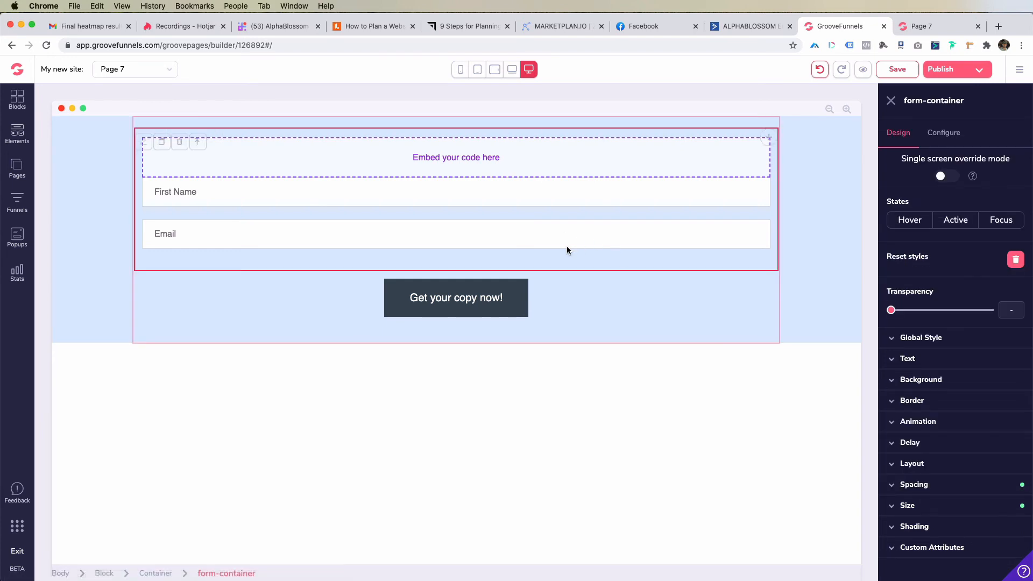
left_click(452, 308)
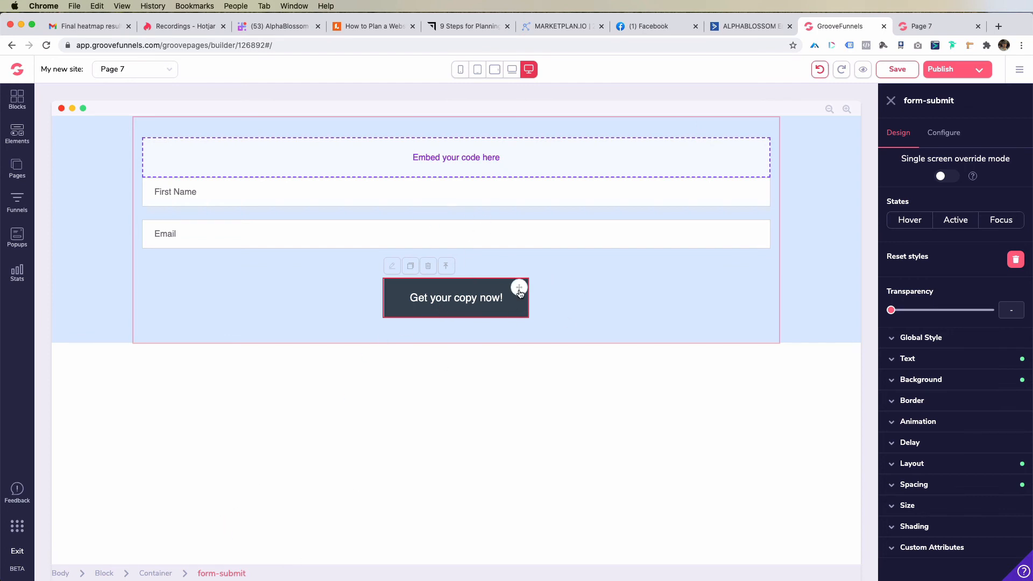
mouse_move(519, 288)
left_mouse_down()
mouse_move(521, 242)
mouse_move(518, 272)
mouse_move(520, 257)
mouse_move(529, 274)
left_mouse_up()
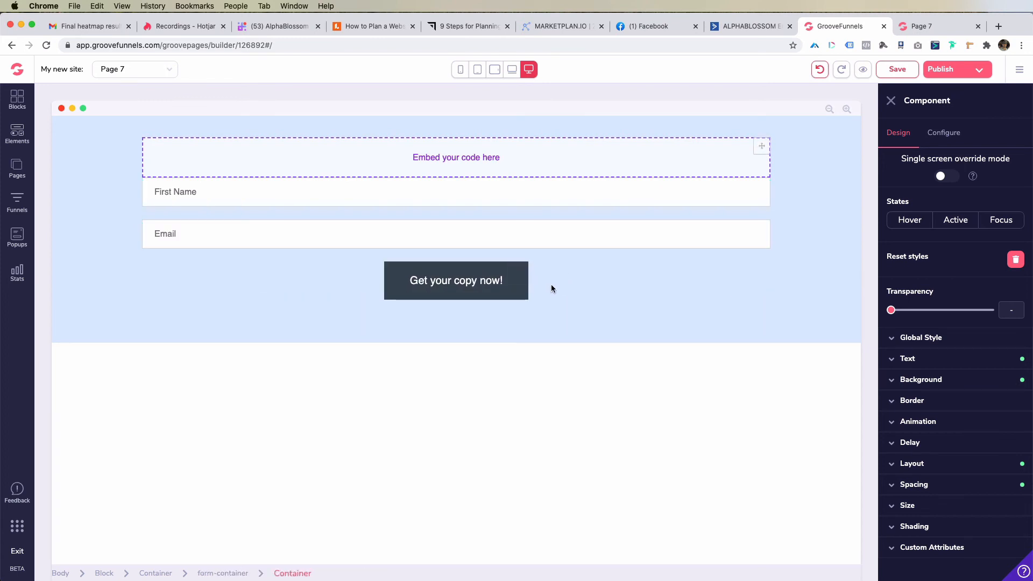
left_click(416, 296)
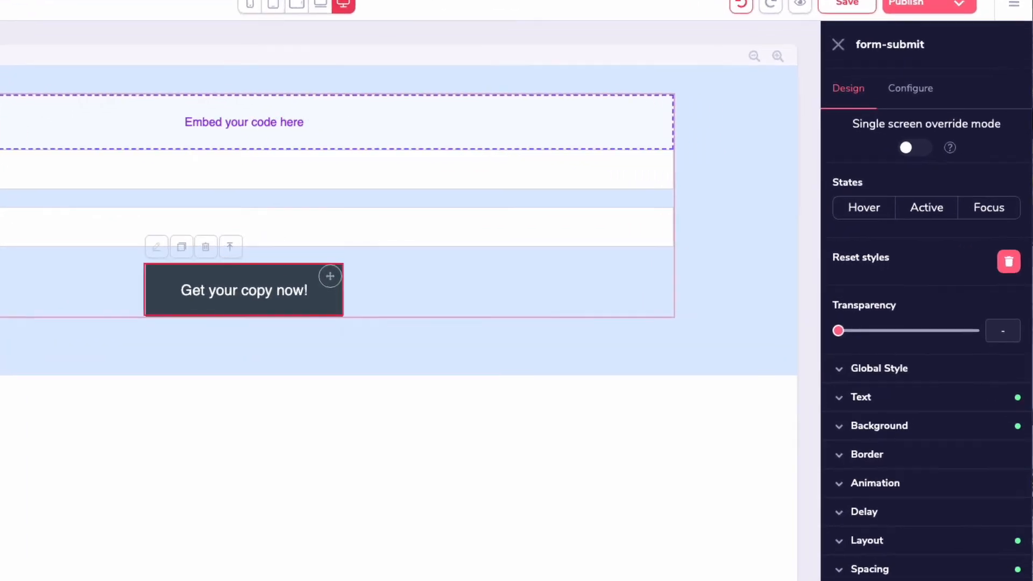
Select the form-container and set its form action to POST.
left_click(221, 574)
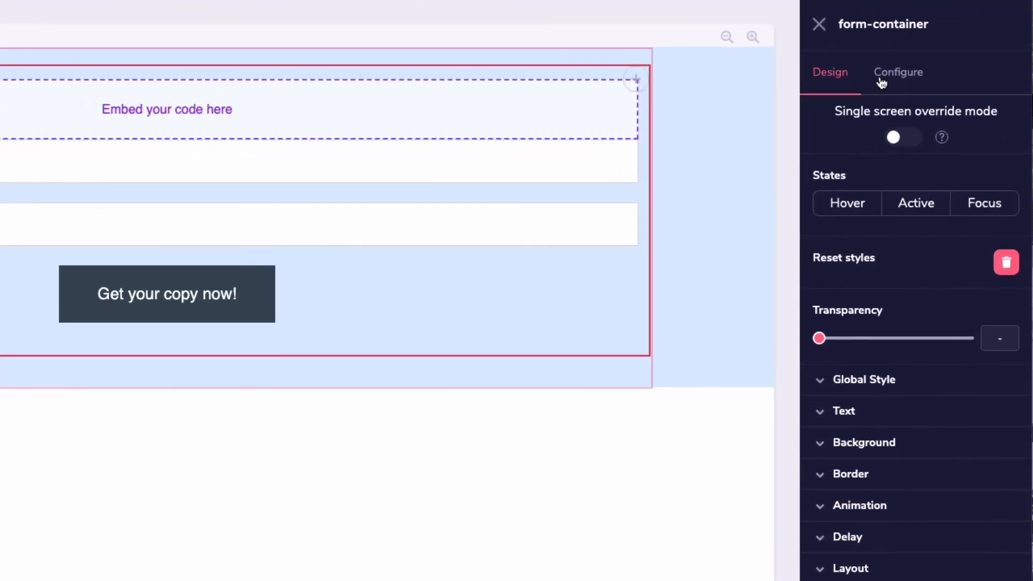
left_click(894, 70)
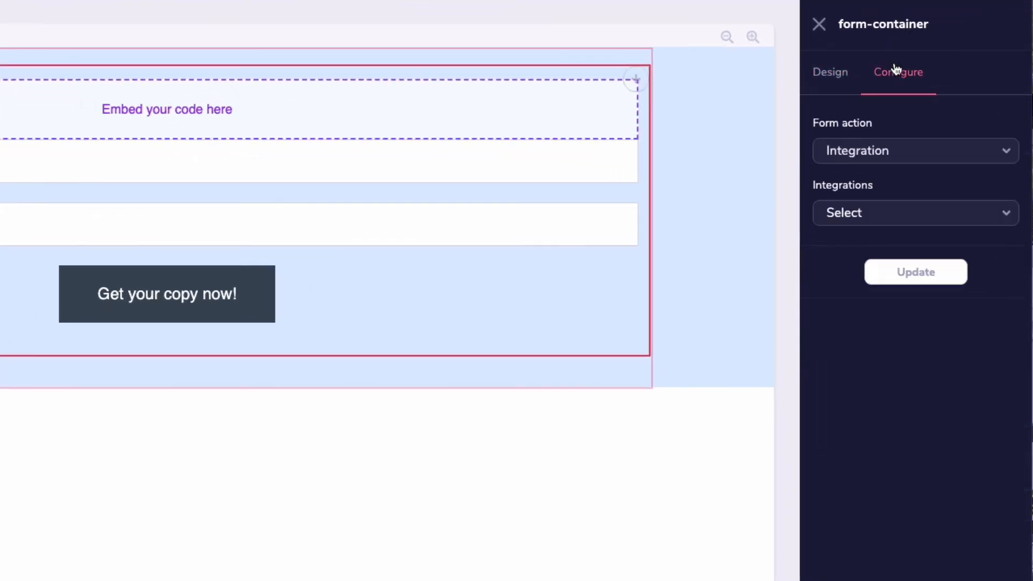
left_click(846, 152)
left_click(854, 207)
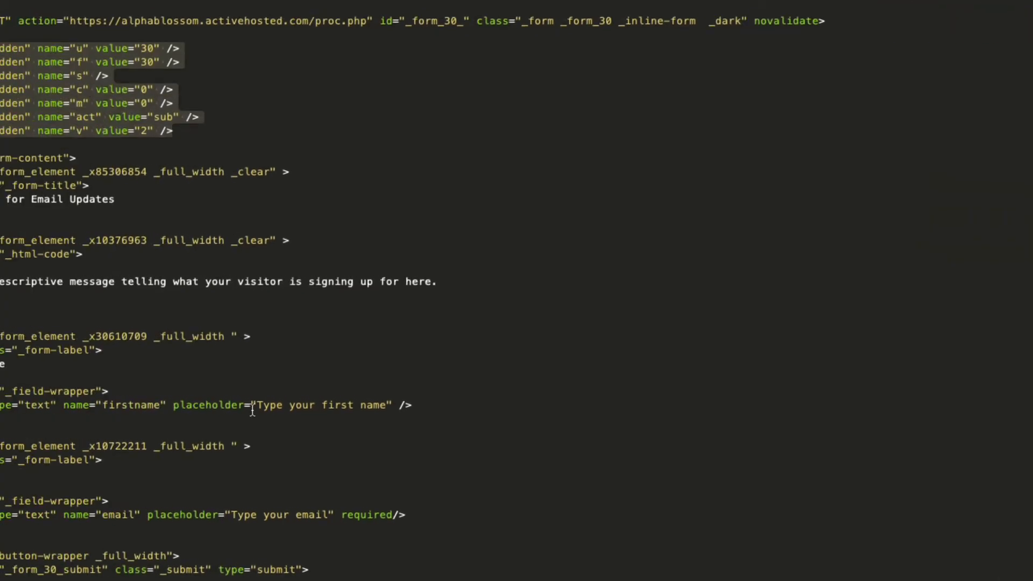
left_click_drag(49, 51, 375, 139)
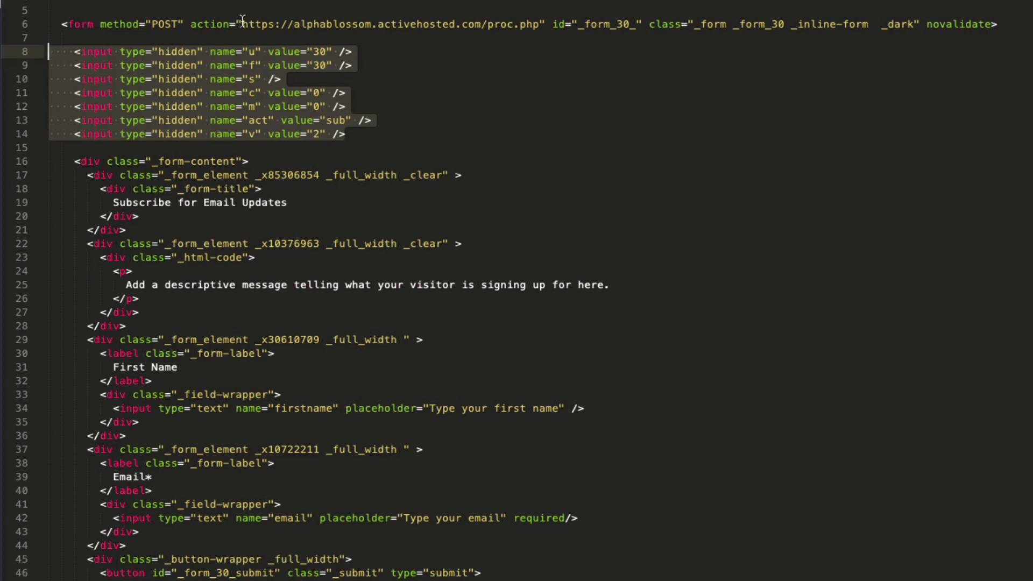
left_click_drag(242, 23, 539, 24)
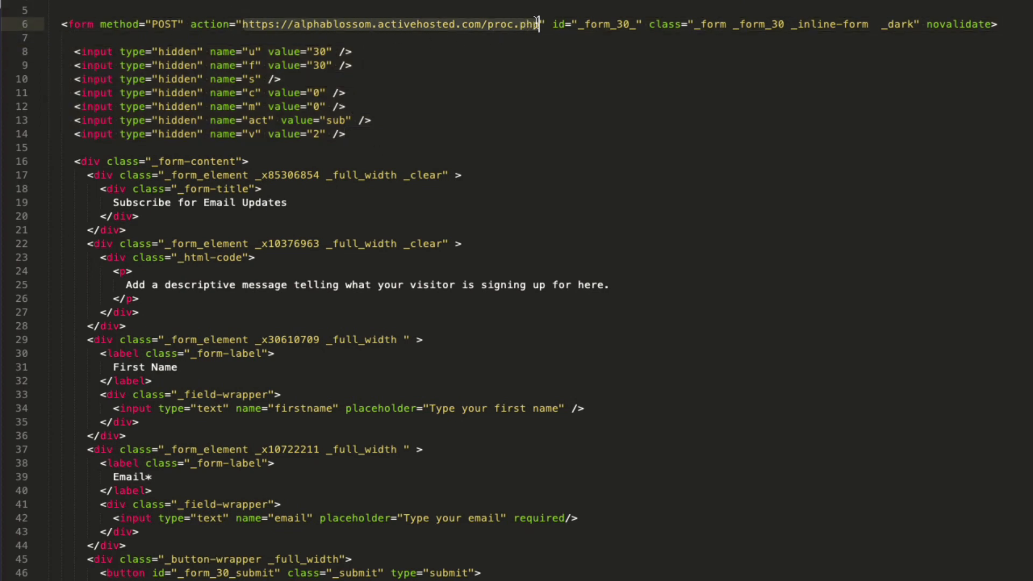
right_click(495, 22)
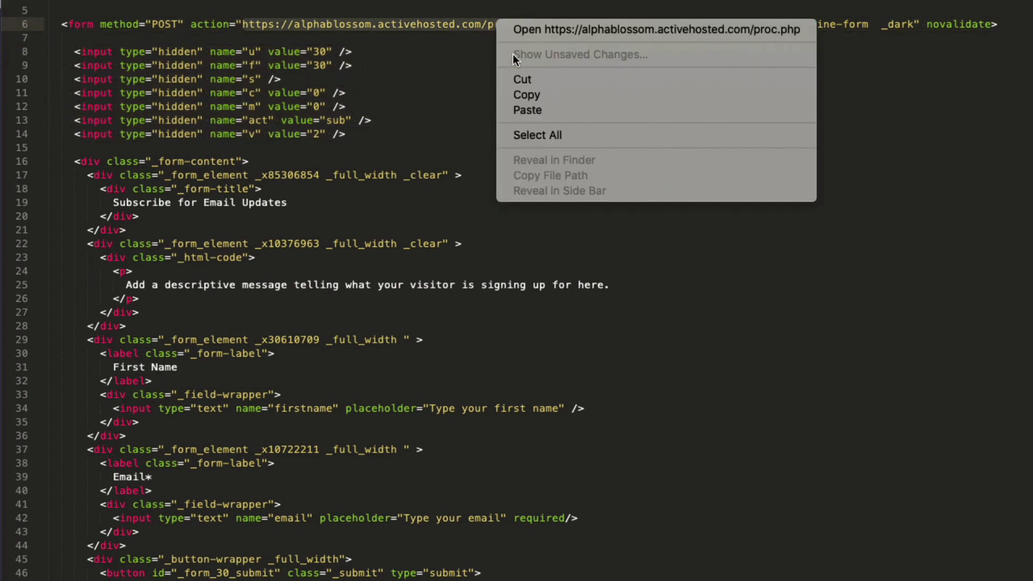
left_click(524, 96)
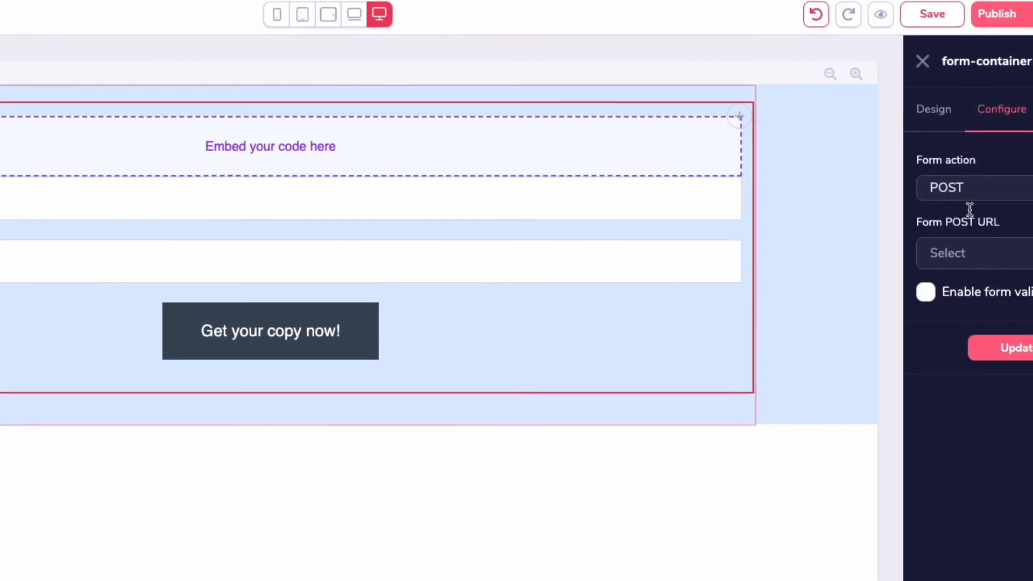
Back in the GrooveFunnels builder, paste the copied address as the Form POST URL, enable form validation and update the form-container.
left_click(860, 264)
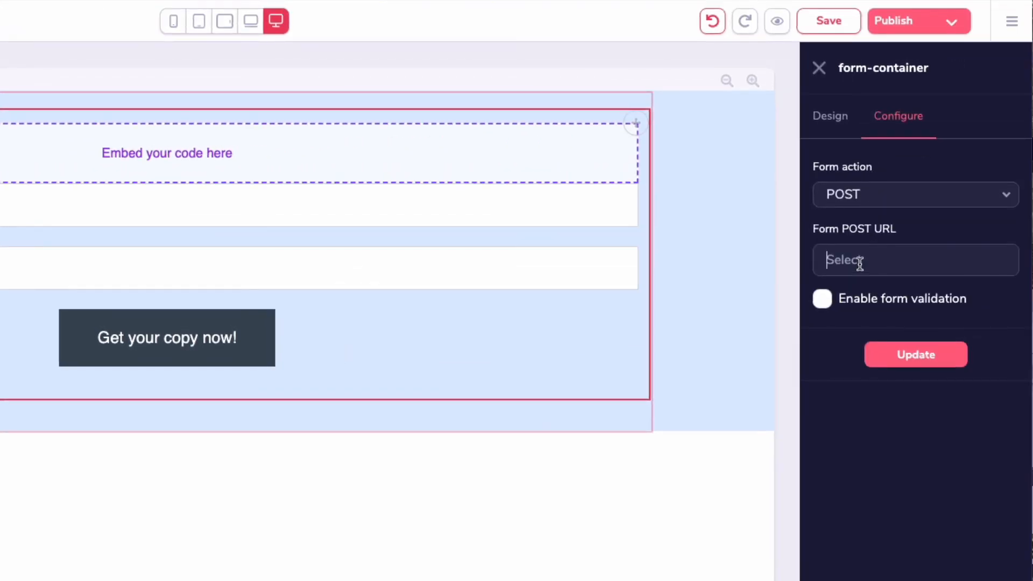
key("ctrl+v")
left_click(822, 300)
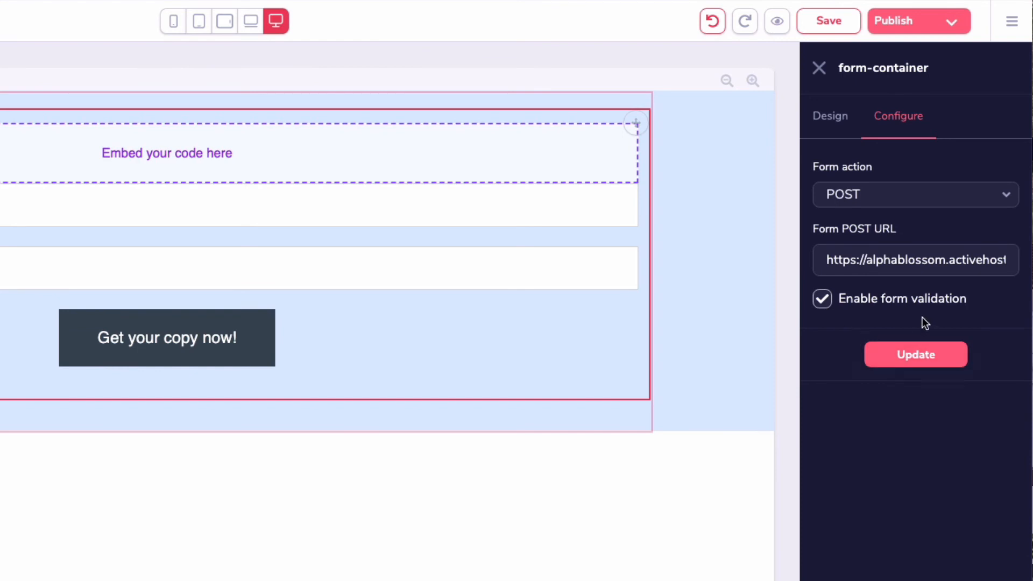
left_click(914, 354)
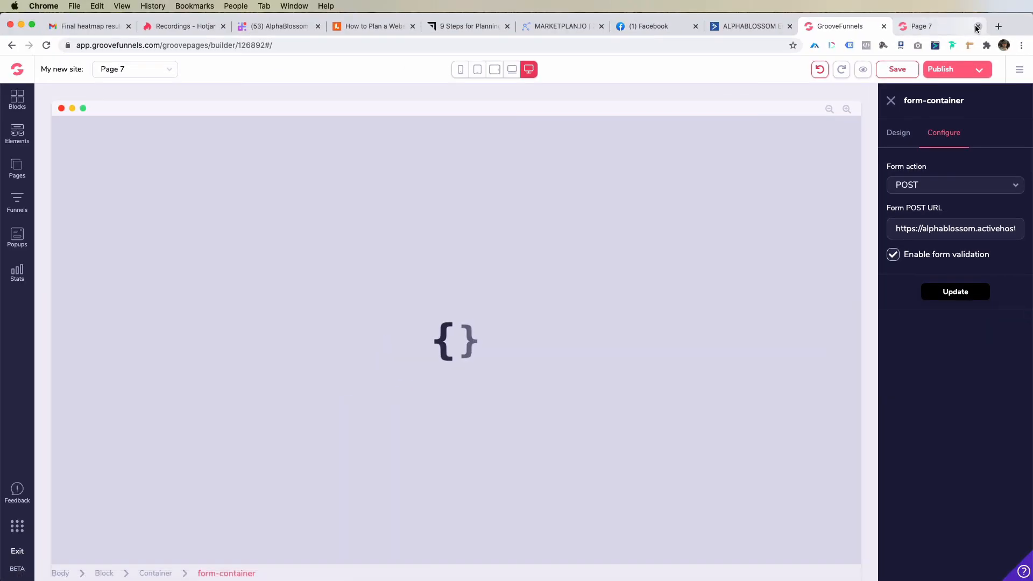
Close the old Page 7 browser tab and publish the page on the groove.fyi domain.
left_click(977, 26)
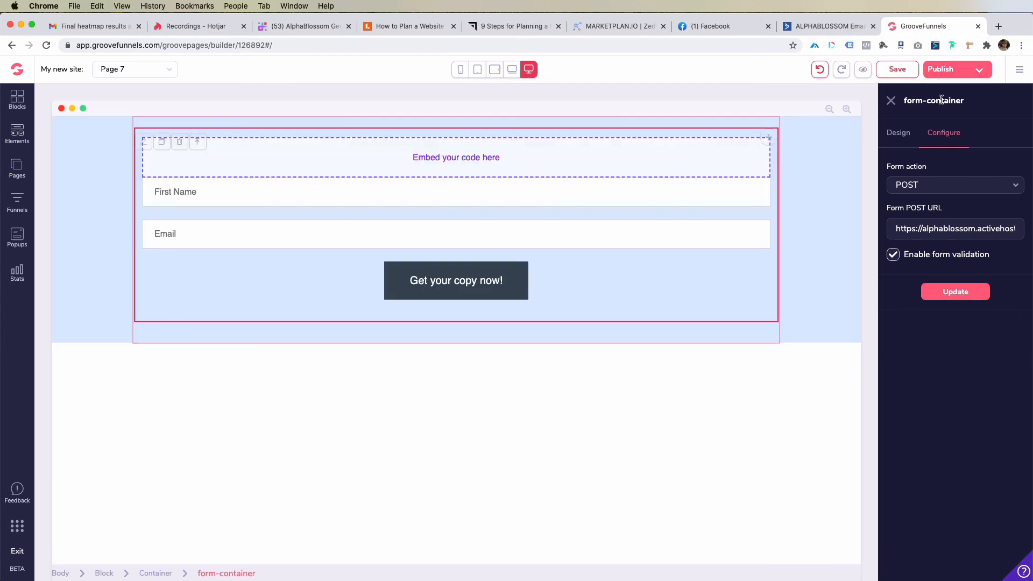
left_click(891, 102)
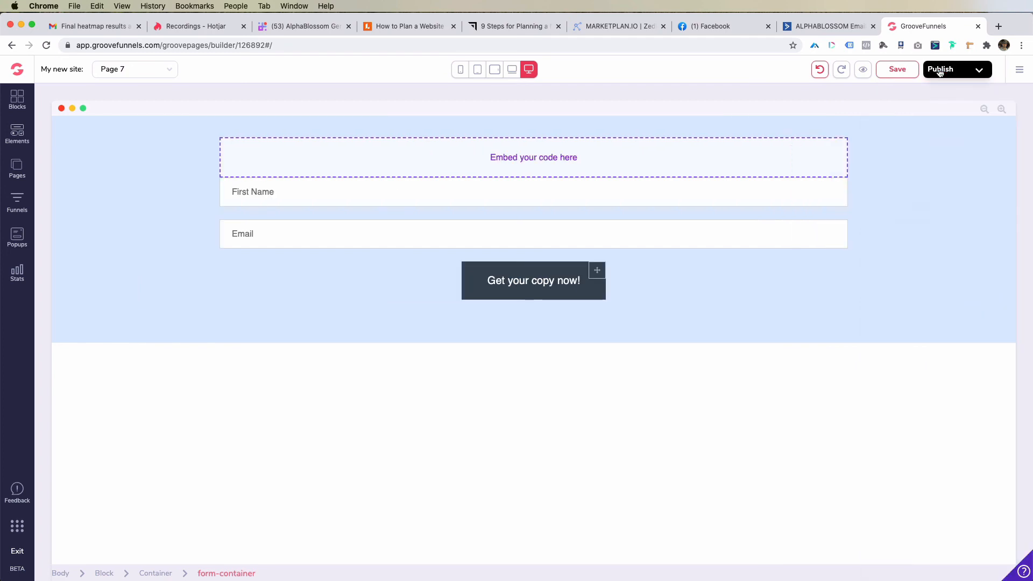
left_click(940, 72)
left_click(946, 357)
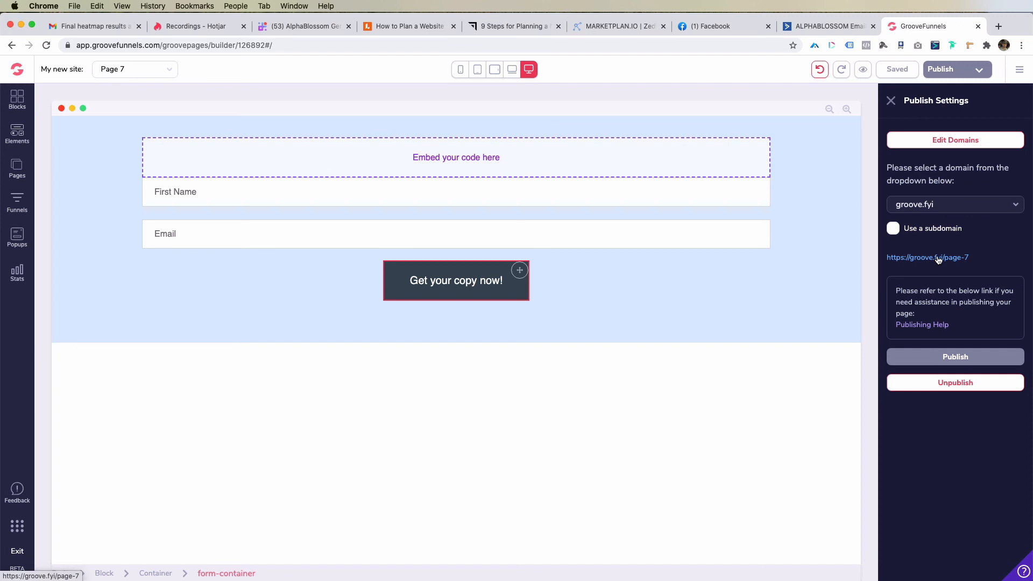
Open the published page-7 and submit the opt-in form with a test name and a new time-stamped test e-mail address.
left_click(937, 257)
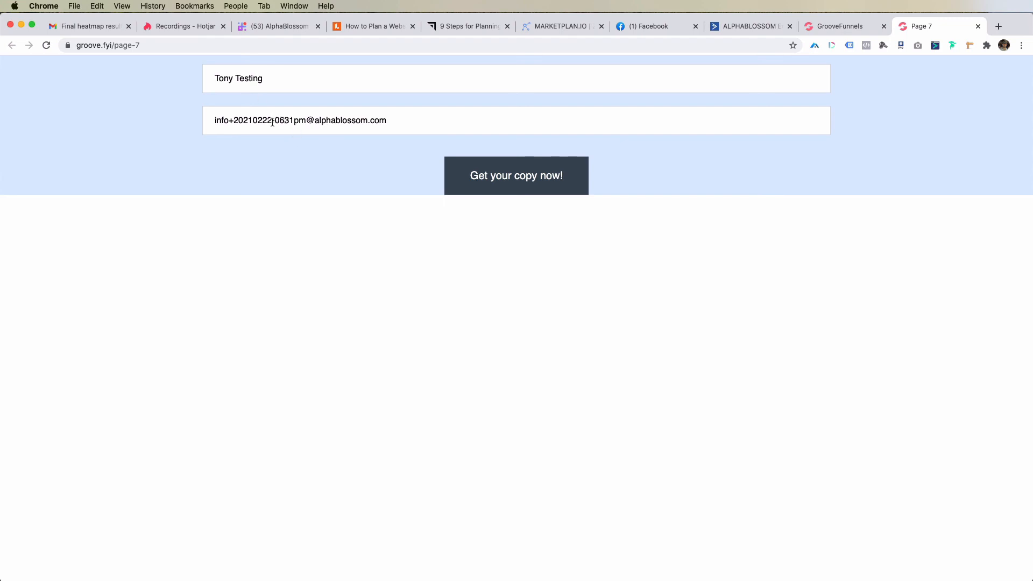
left_click_drag(229, 122, 305, 120)
left_click(291, 120)
left_click_drag(232, 122, 303, 123)
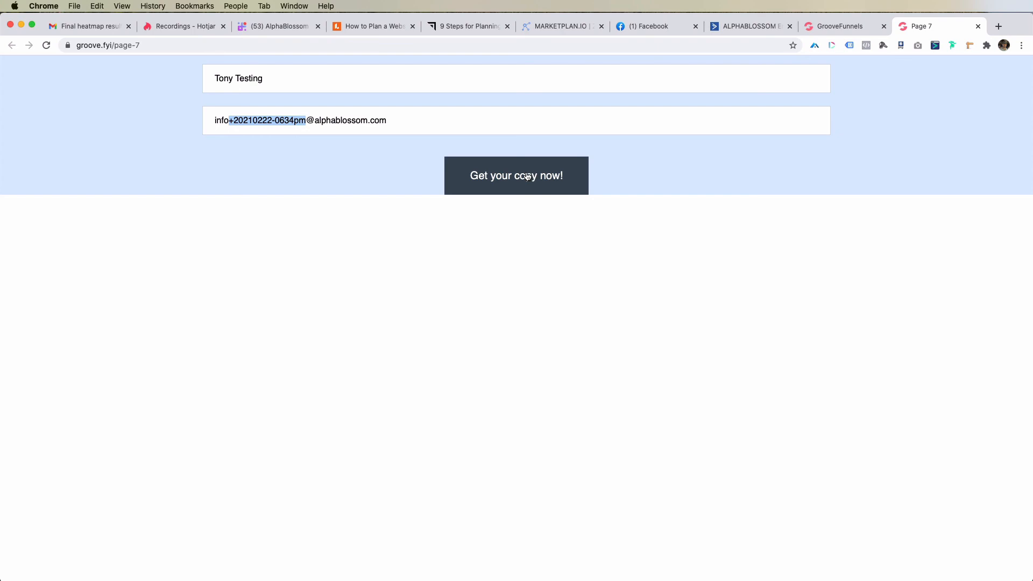
left_click(302, 196)
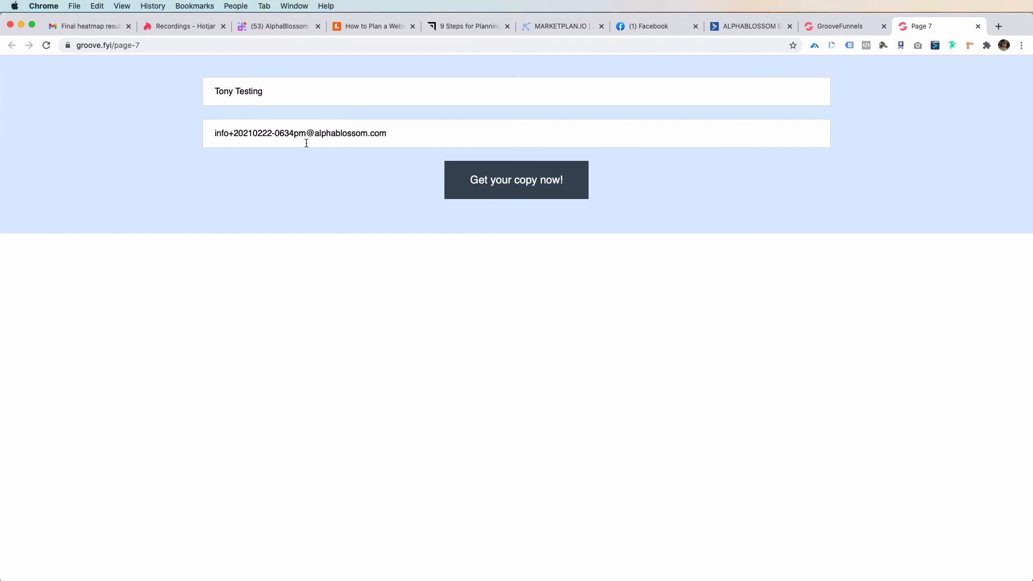
left_click(526, 186)
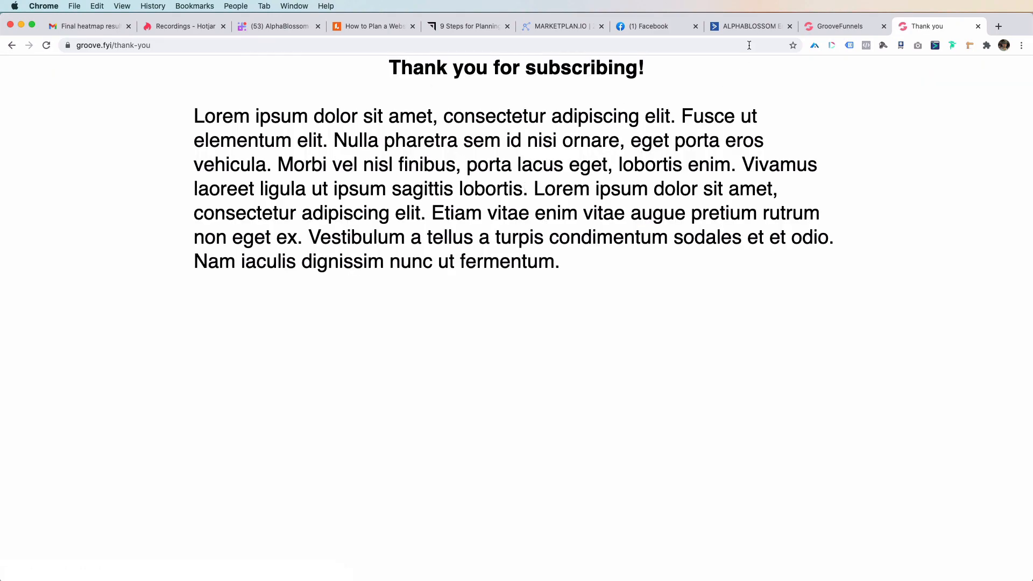
In ActiveCampaign, save and exit LL Form, and open the most recent subscriber's contact record from the overview's recent activity.
left_click(751, 24)
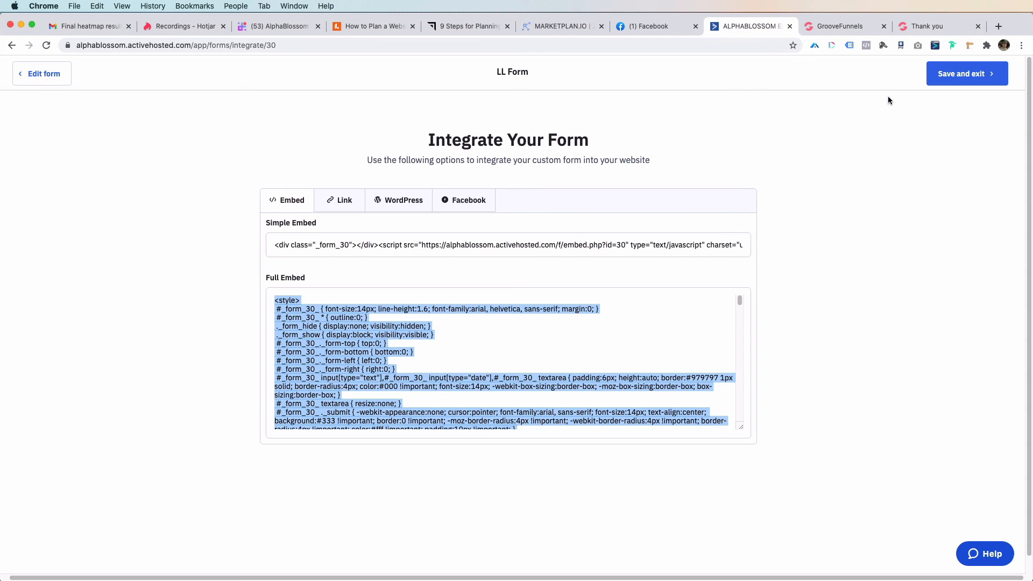
left_click(963, 73)
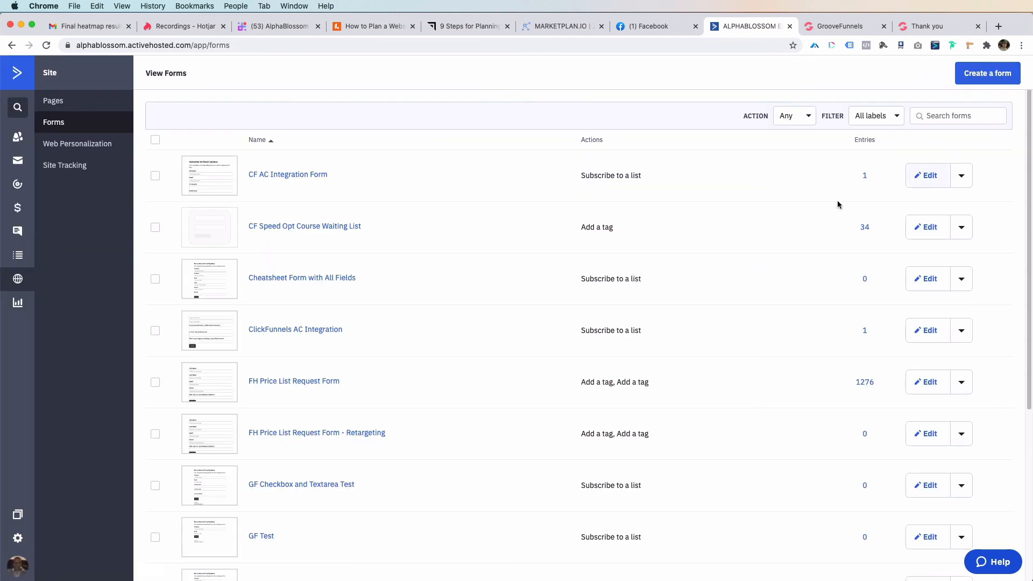
left_click(13, 77)
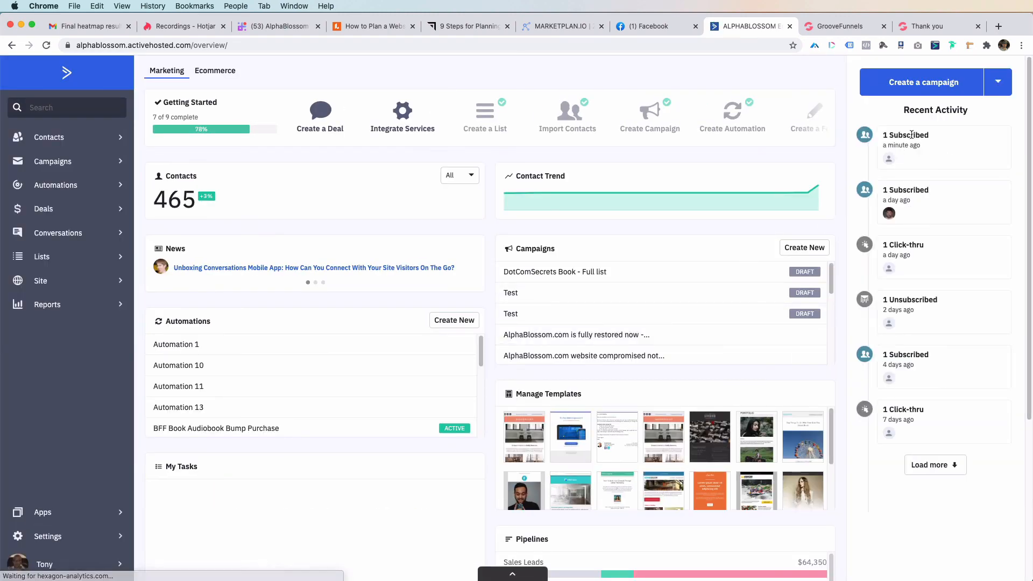
left_click(889, 160)
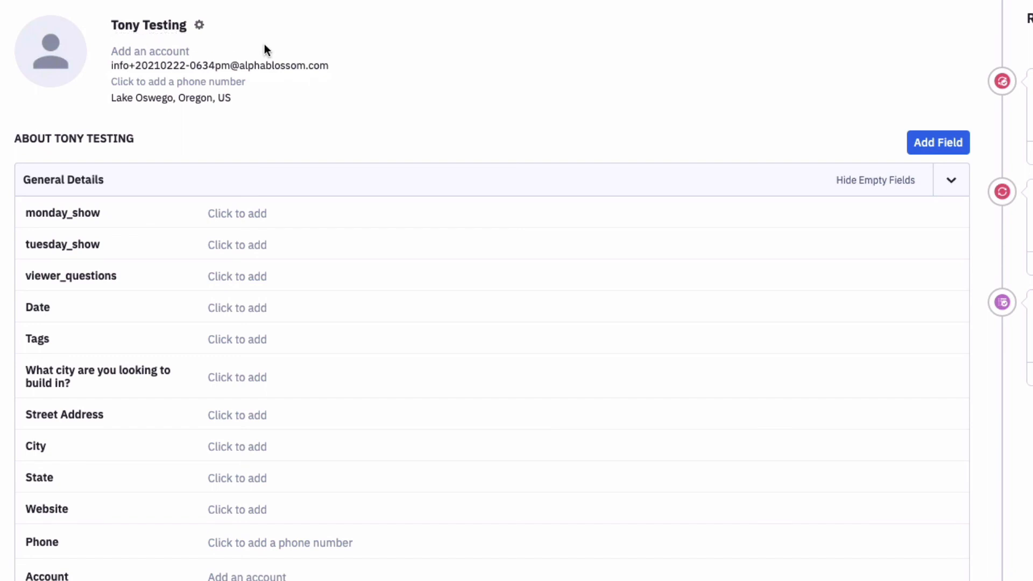
Examine the new contact's name, e-mail, tags, lists and recent activities to check the form submission.
scroll(376, 127, "down", 2)
scroll(375, 127, "up", 2)
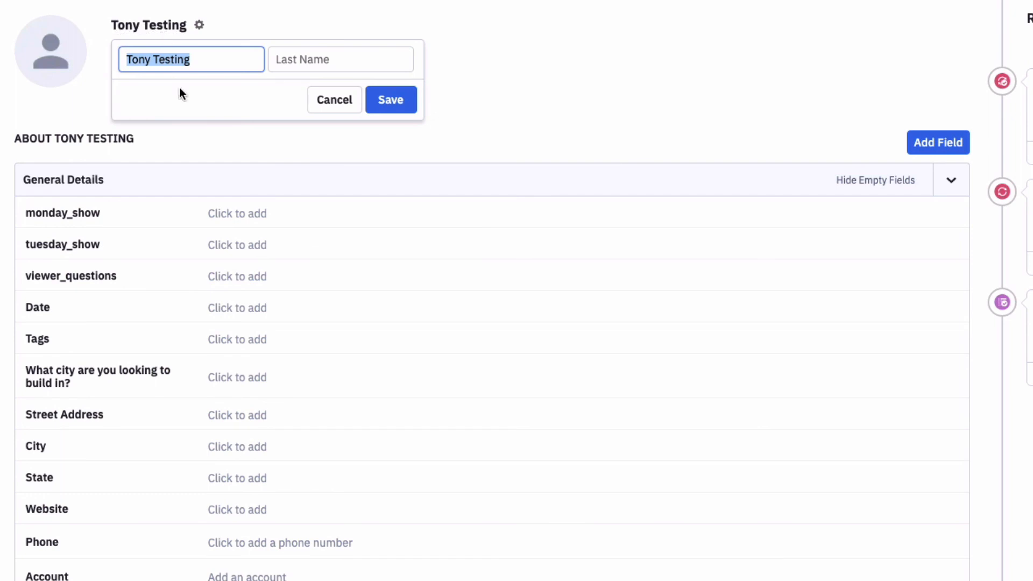
left_click(563, 114)
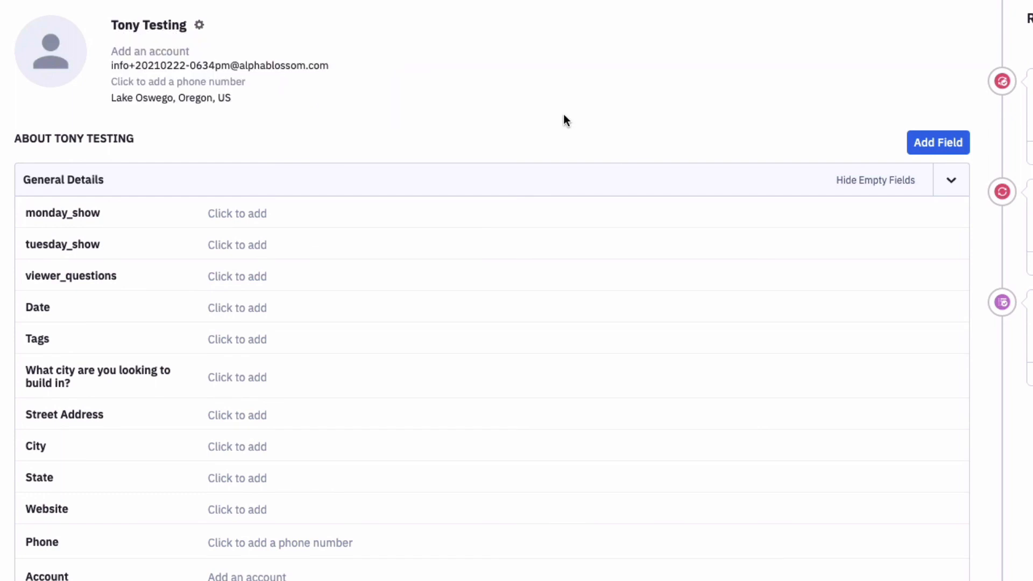
scroll(543, 161, "down", 5)
scroll(545, 164, "down", 1)
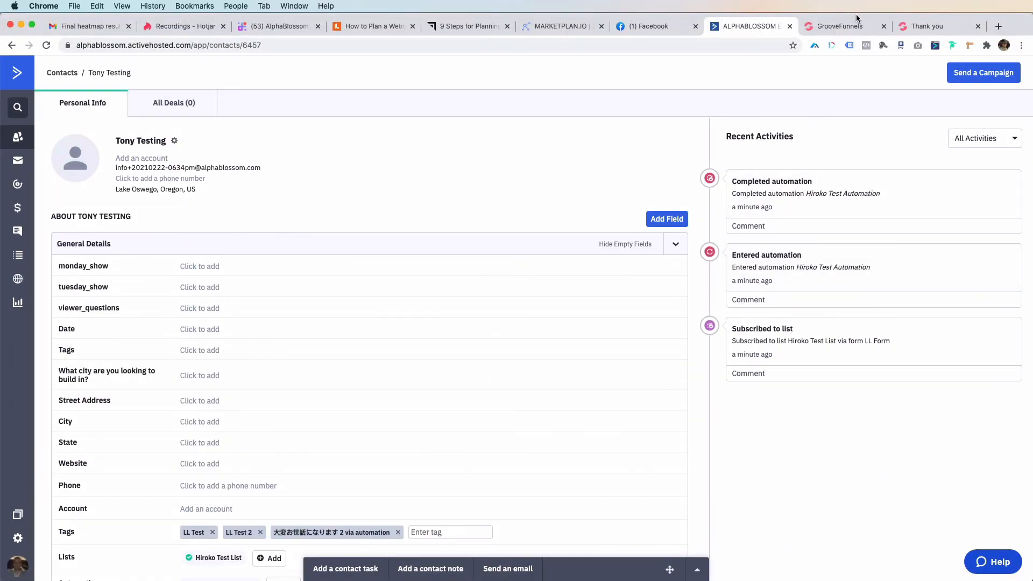
Return to the GrooveFunnels builder and review the form-container's form action and Form POST URL.
left_click(843, 27)
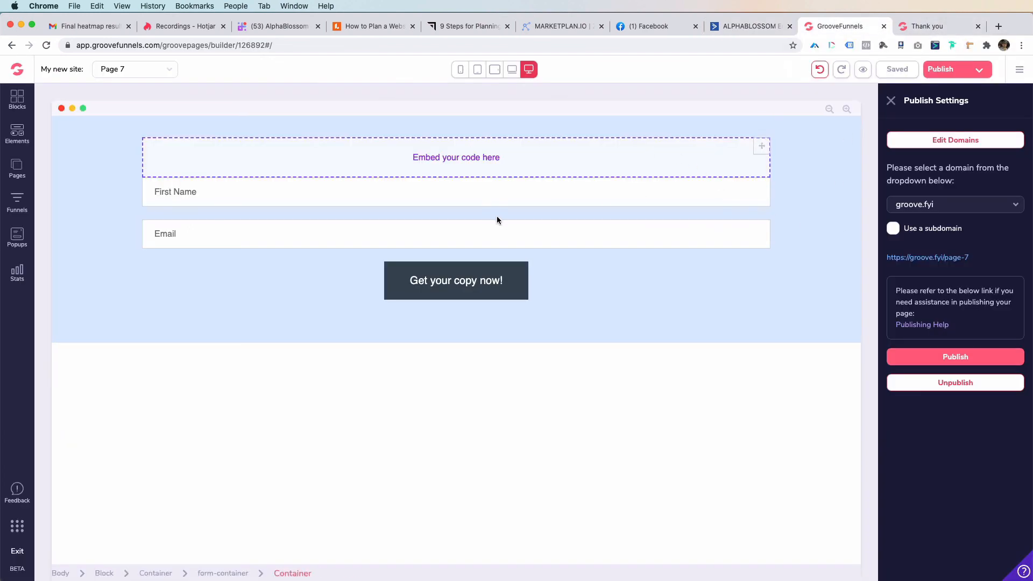
left_click(891, 101)
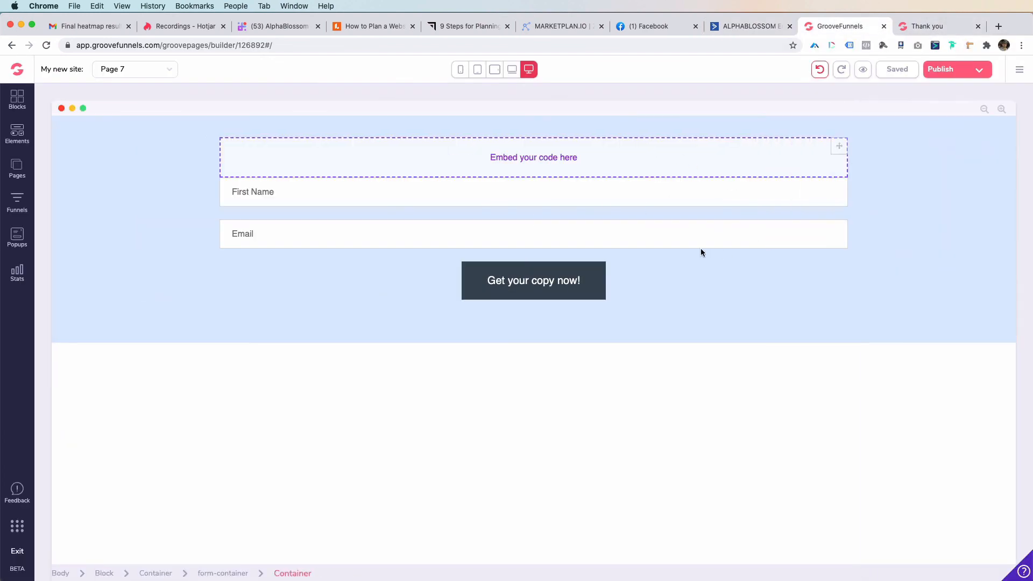
left_click(830, 216)
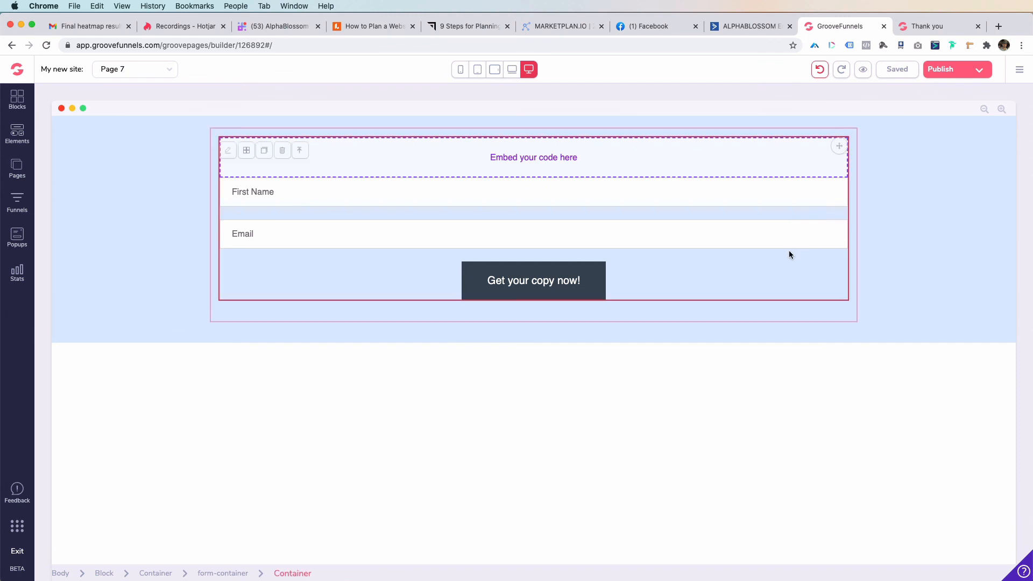
left_click(238, 573)
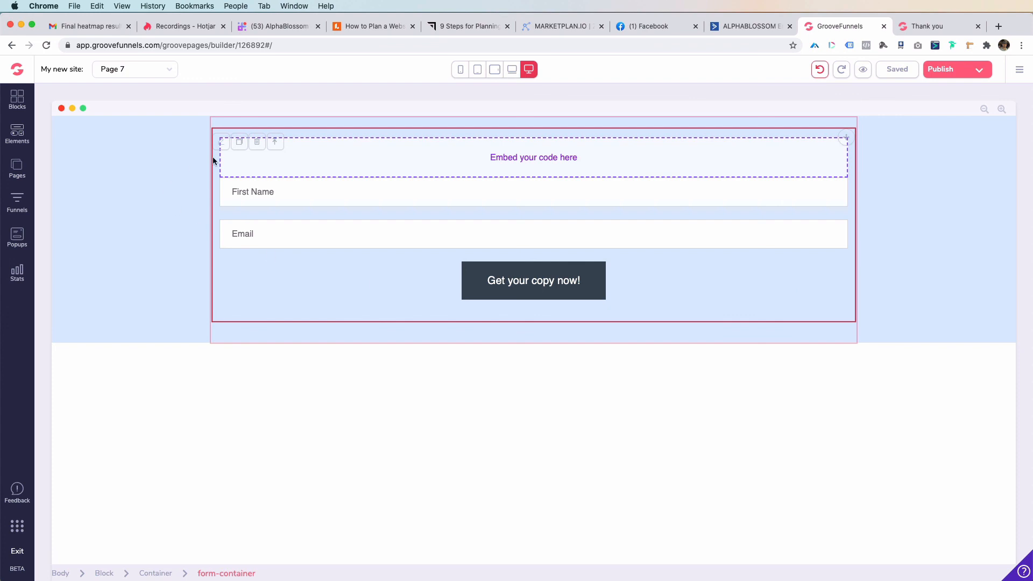
left_click(222, 142)
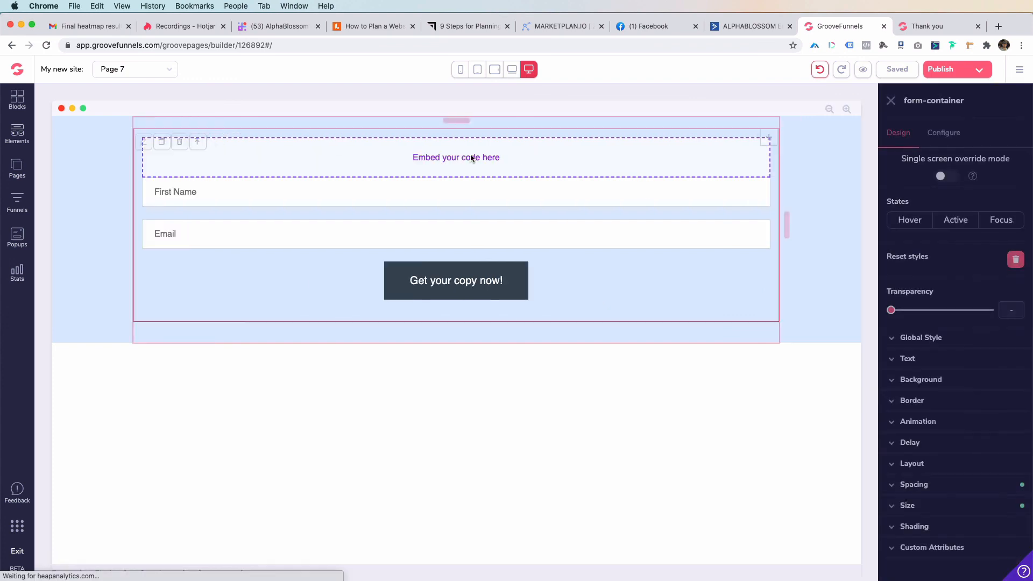
left_click(945, 137)
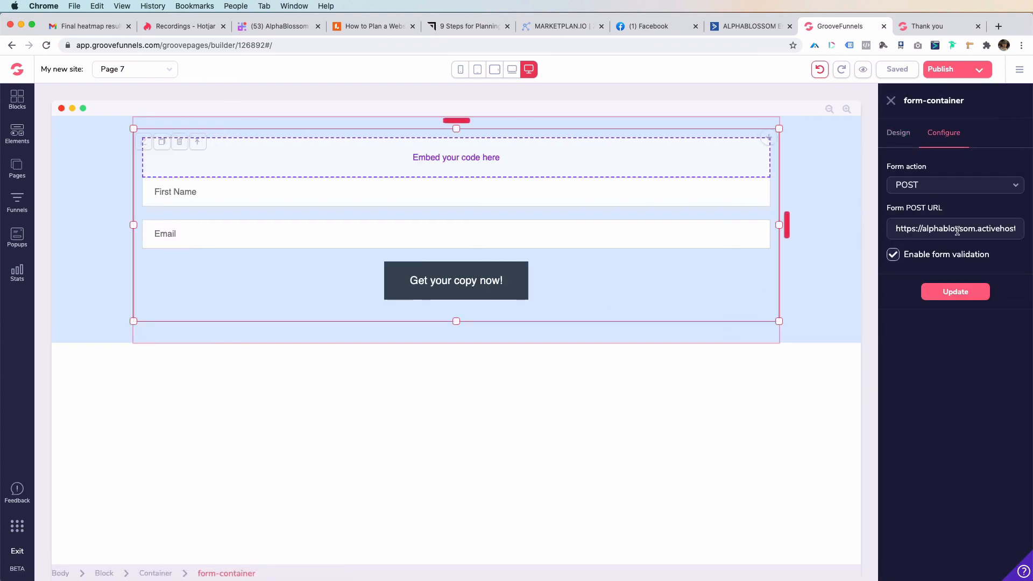
left_click_drag(896, 229, 1016, 228)
Review the hidden inputs in the Code Embed element's source code and close the editor without saving.
left_click(423, 157)
left_click(153, 153)
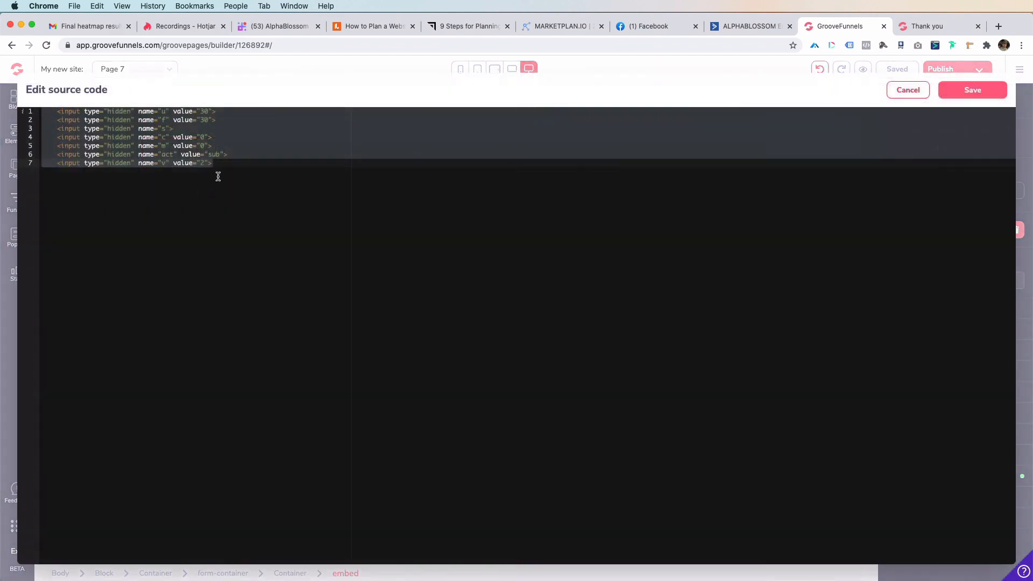
left_click(222, 171)
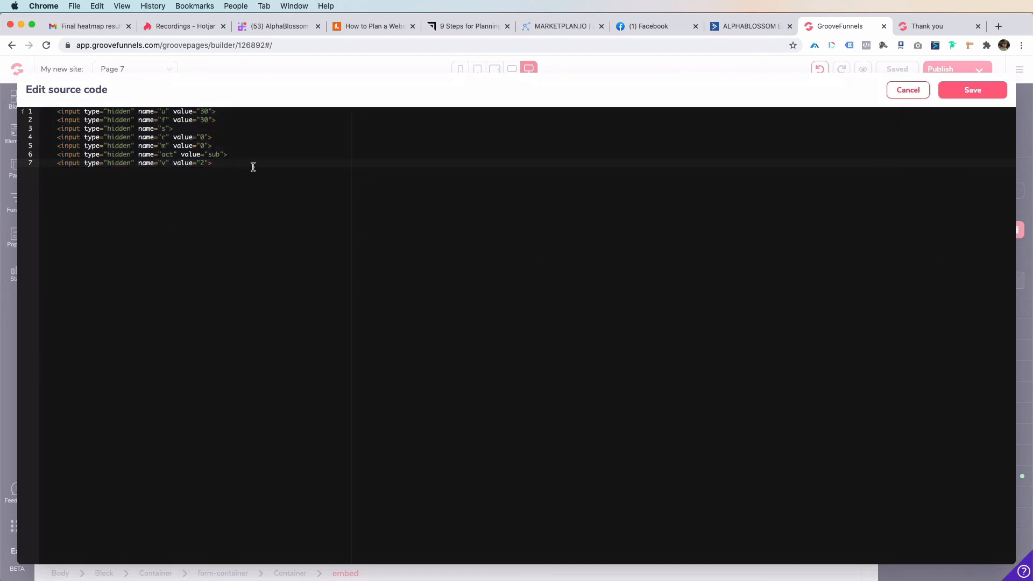
left_click(905, 90)
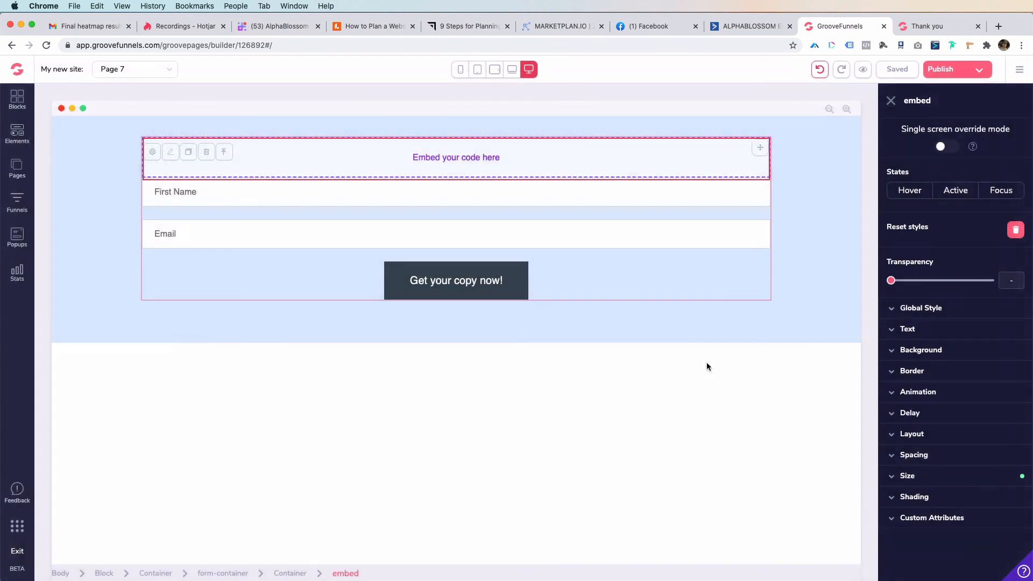